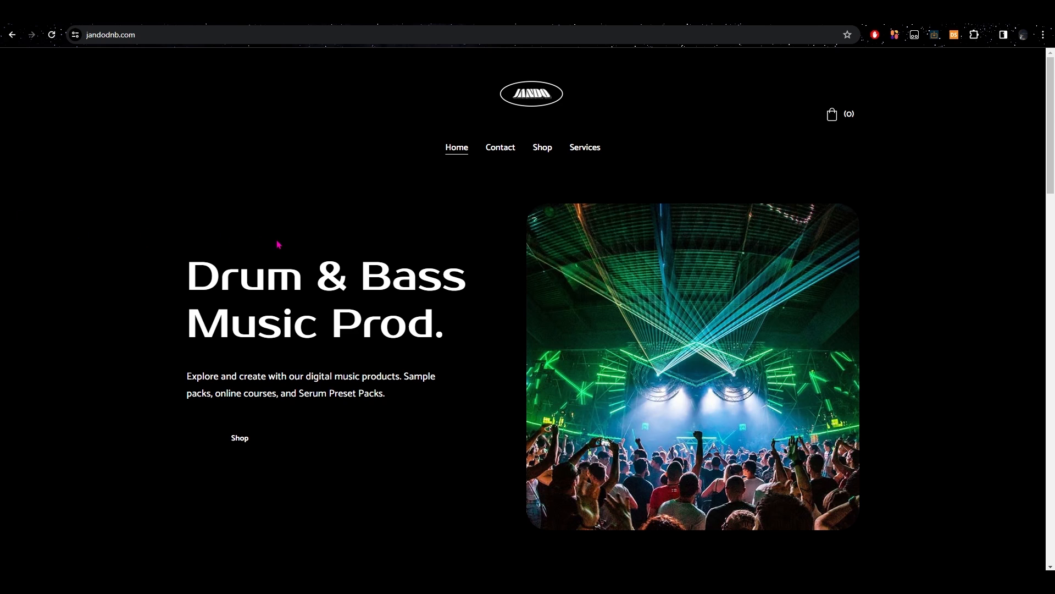
- Look over the jandodnb.com home page and browse all three pages of products in the shop
scroll(275, 237, "down", 9)
scroll(273, 236, "up", 10)
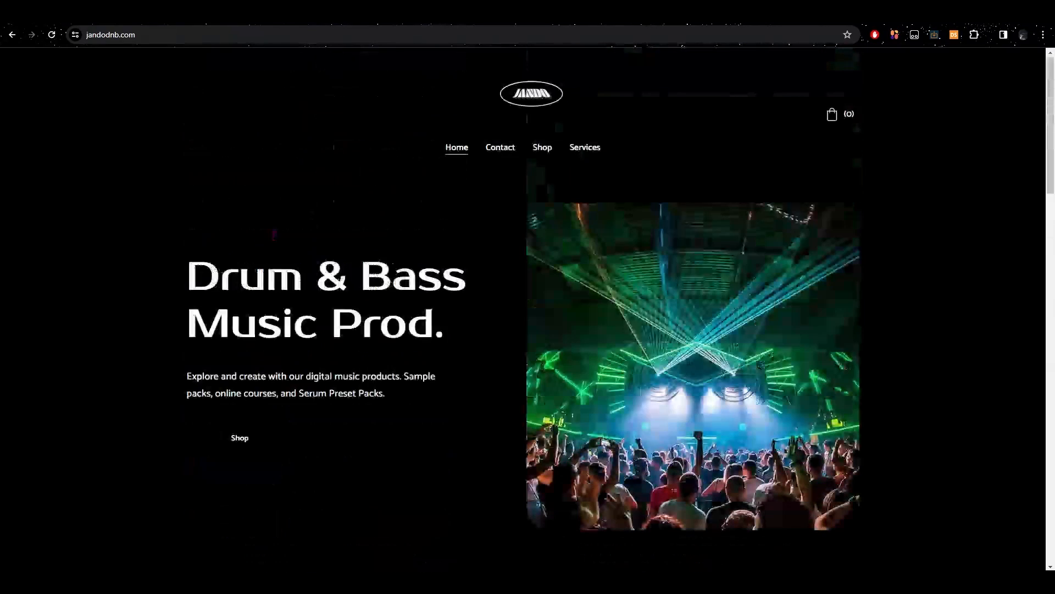
left_click(542, 147)
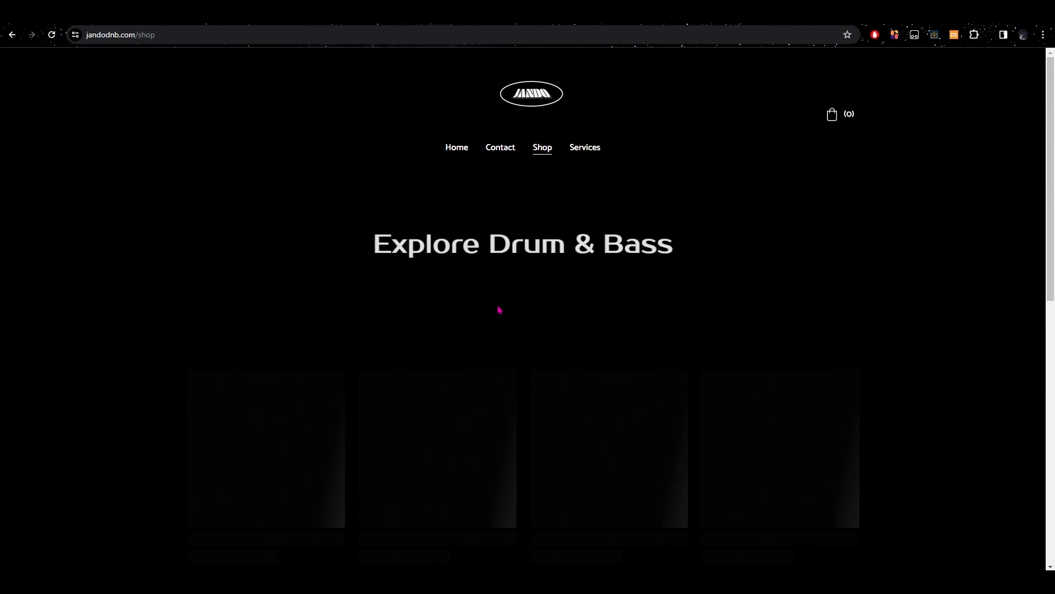
scroll(497, 308, "down", 3)
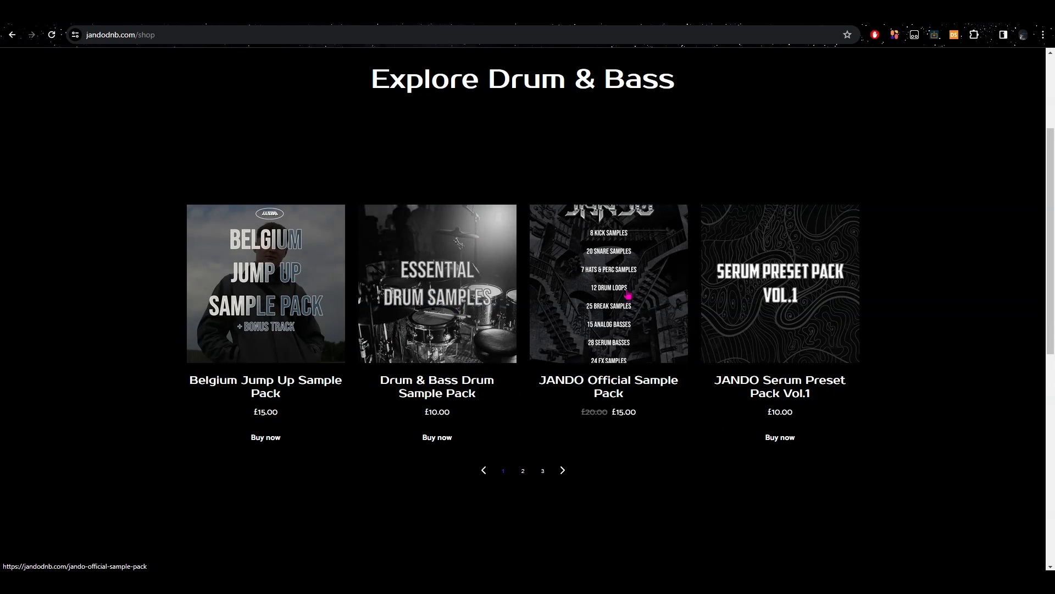
left_click(563, 470)
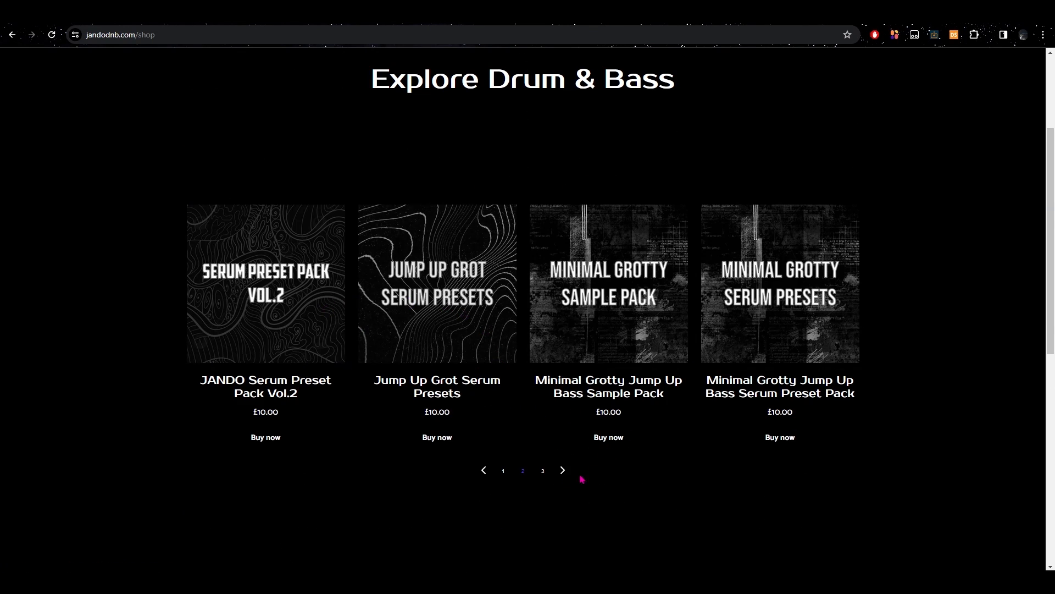
left_click(563, 470)
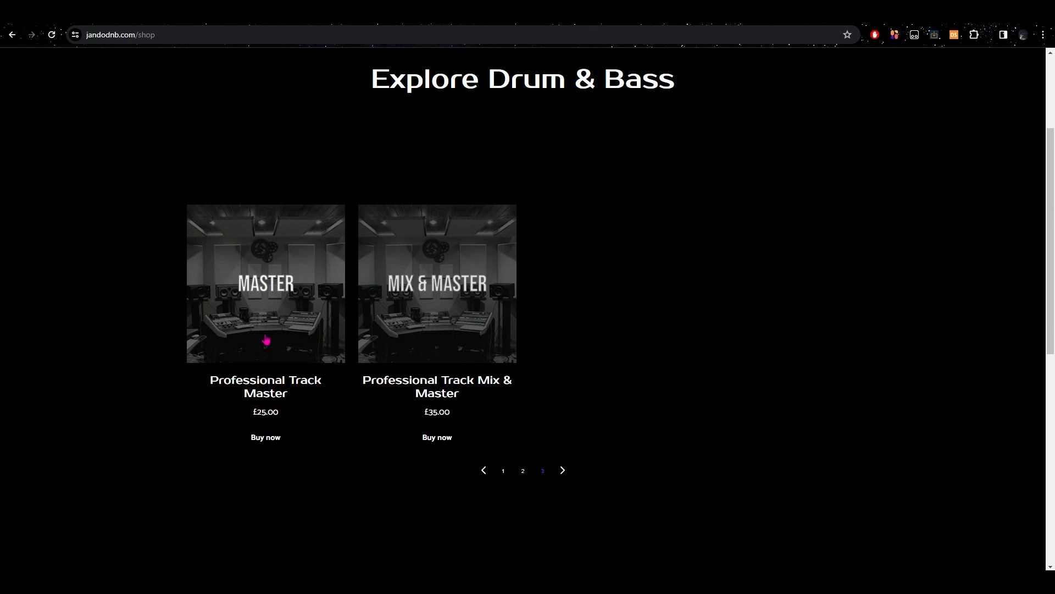
scroll(451, 327, "down", 1)
scroll(494, 248, "up", 4)
- Open the Services page and look through the professional mix and mastering offers
left_click(585, 147)
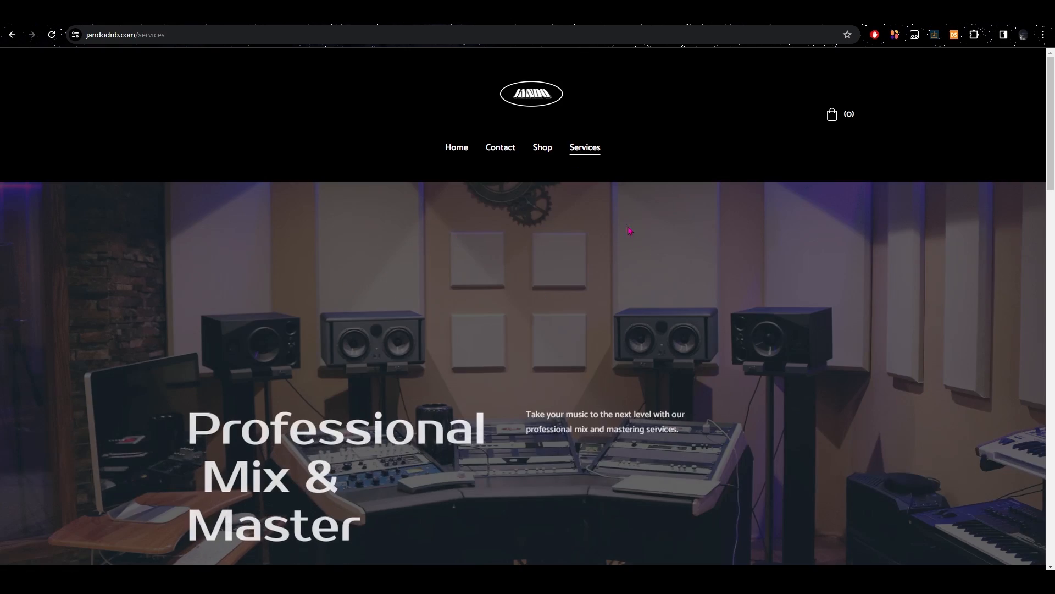
scroll(281, 259, "down", 3)
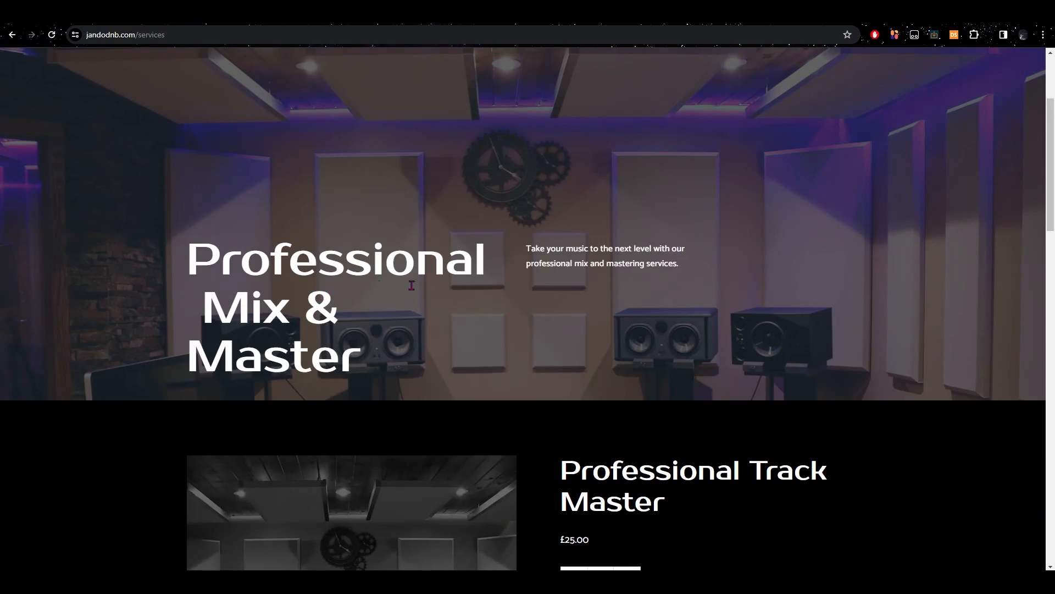
scroll(281, 259, "down", 12)
scroll(465, 271, "up", 15)
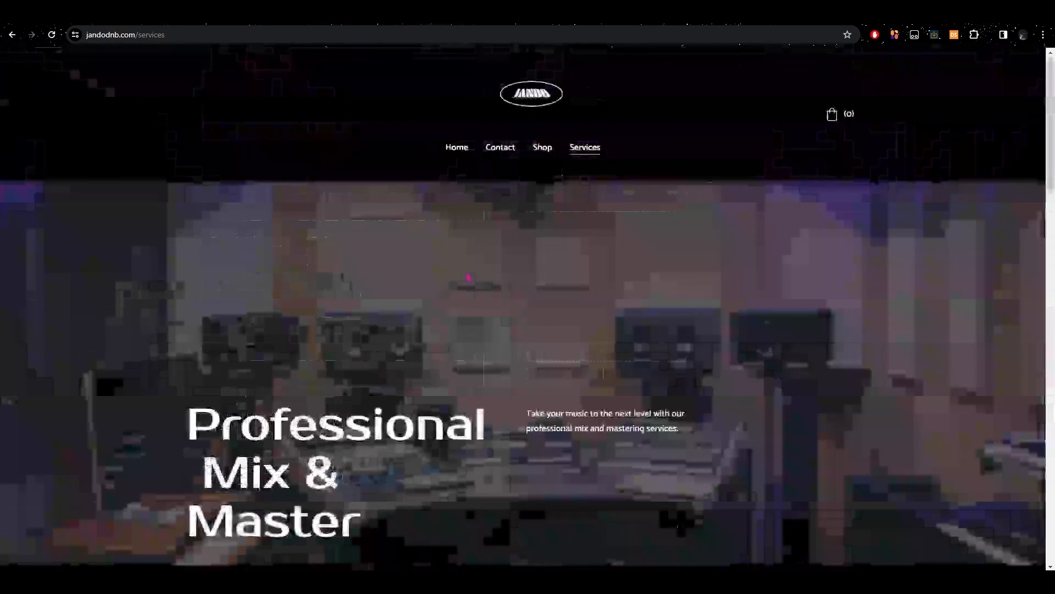
- Return to the site's home page and look through the testimonials and Featured Products
left_click(461, 154)
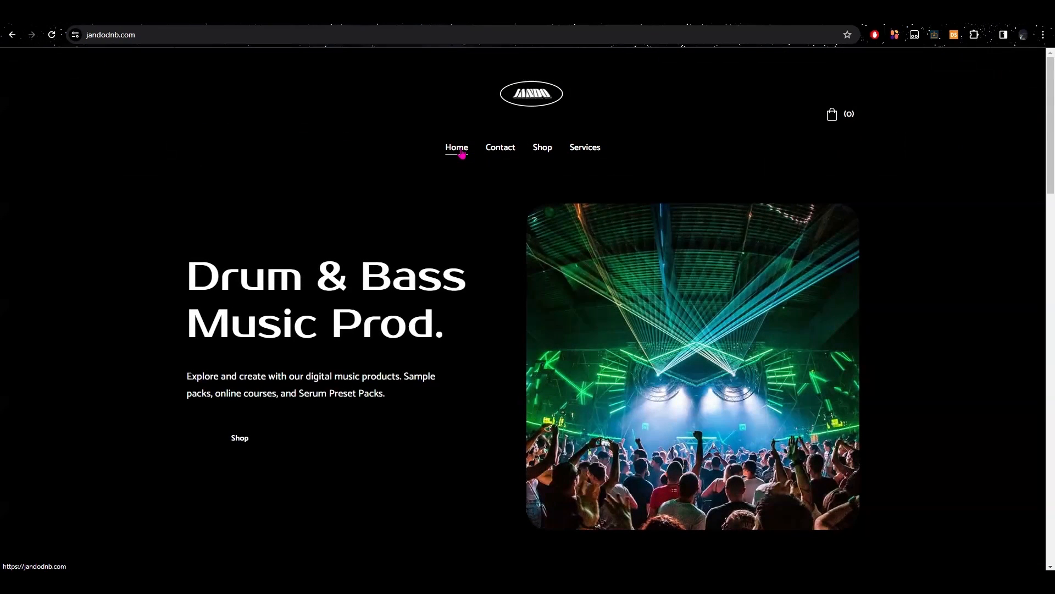
scroll(506, 193, "down", 7)
scroll(506, 188, "down", 6)
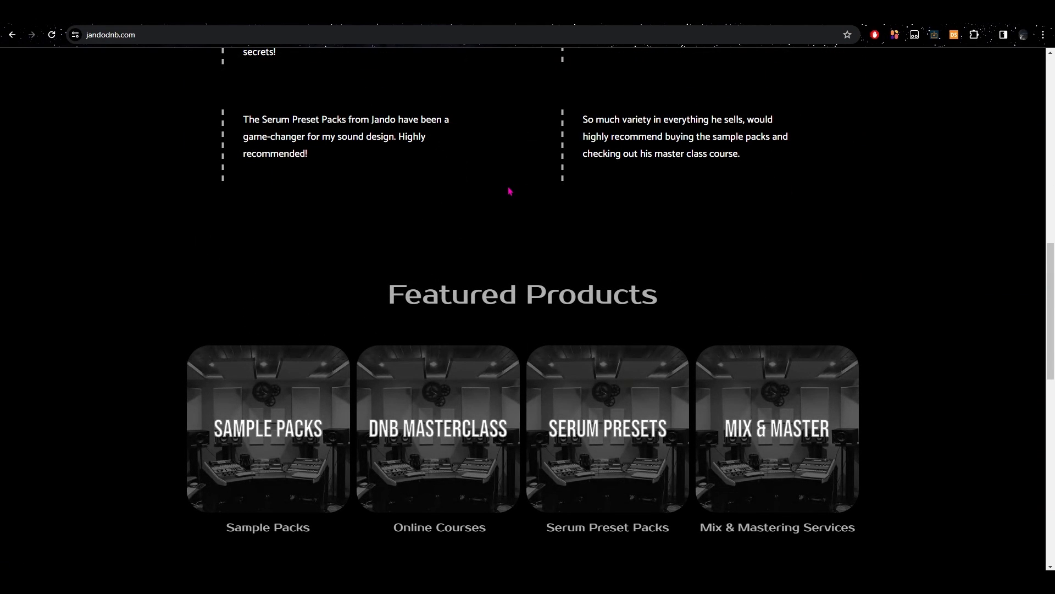
scroll(510, 190, "up", 10)
scroll(473, 235, "up", 3)
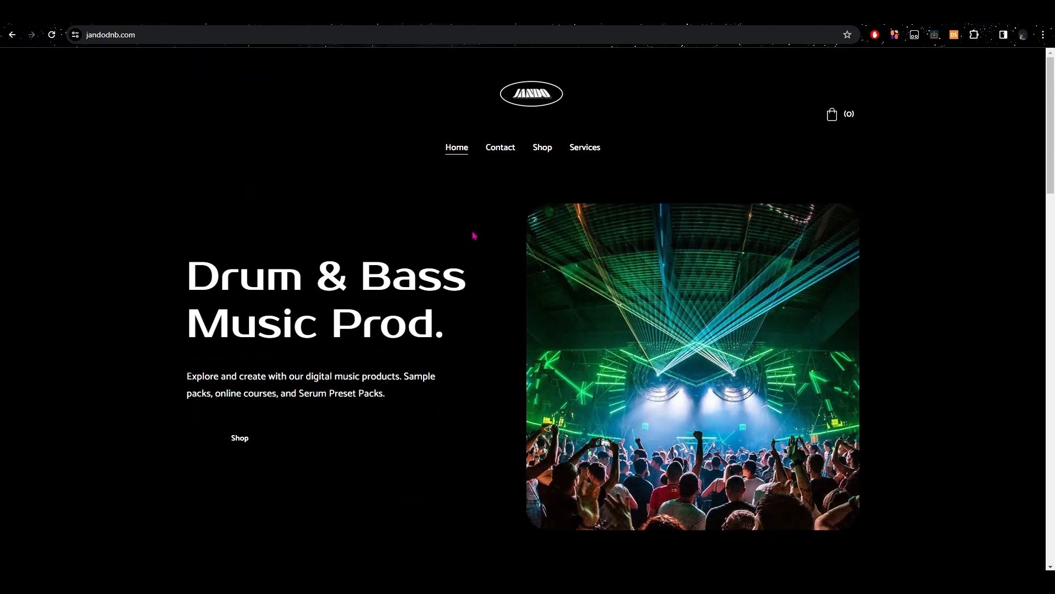
scroll(473, 235, "down", 1)
scroll(474, 226, "up", 1)
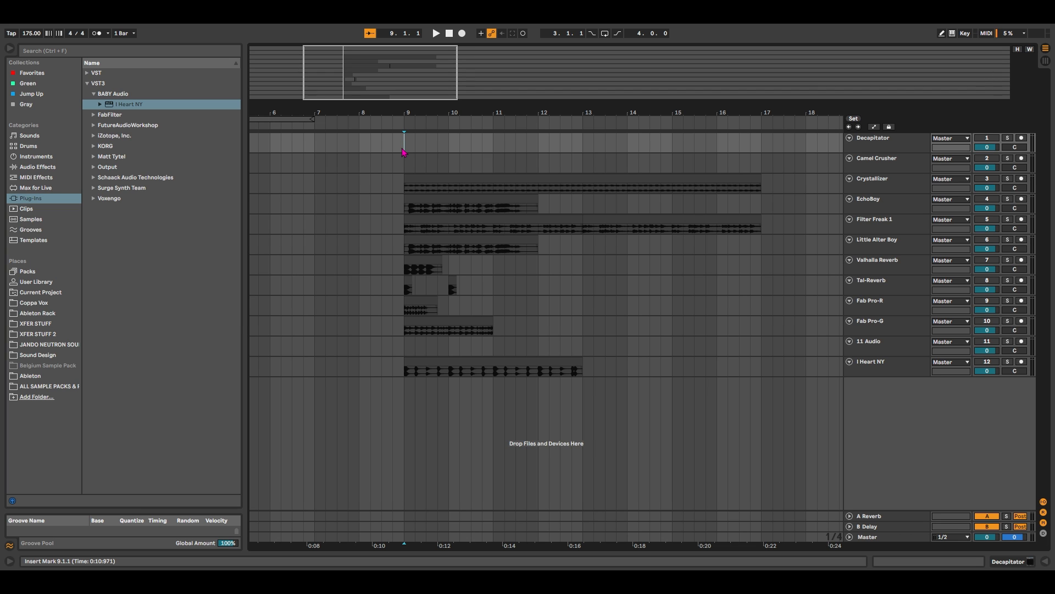
- In Ableton Live, open the Decapitator plug-in window on the Decapitator track and place it over the arrangement
left_click(887, 148)
left_click(1012, 567)
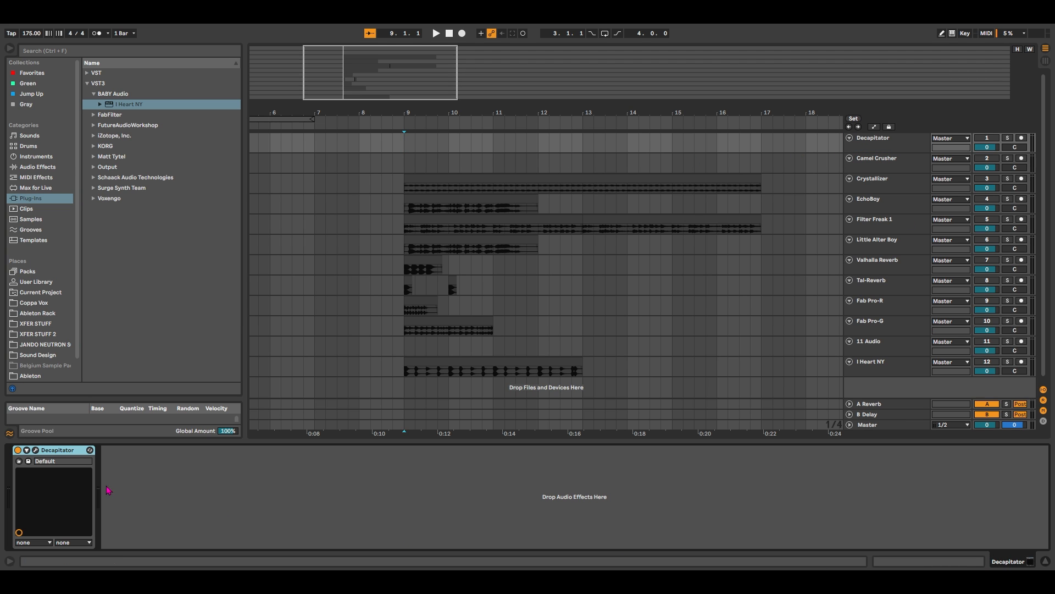
left_click(36, 450)
left_click_drag(450, 85, 665, 82)
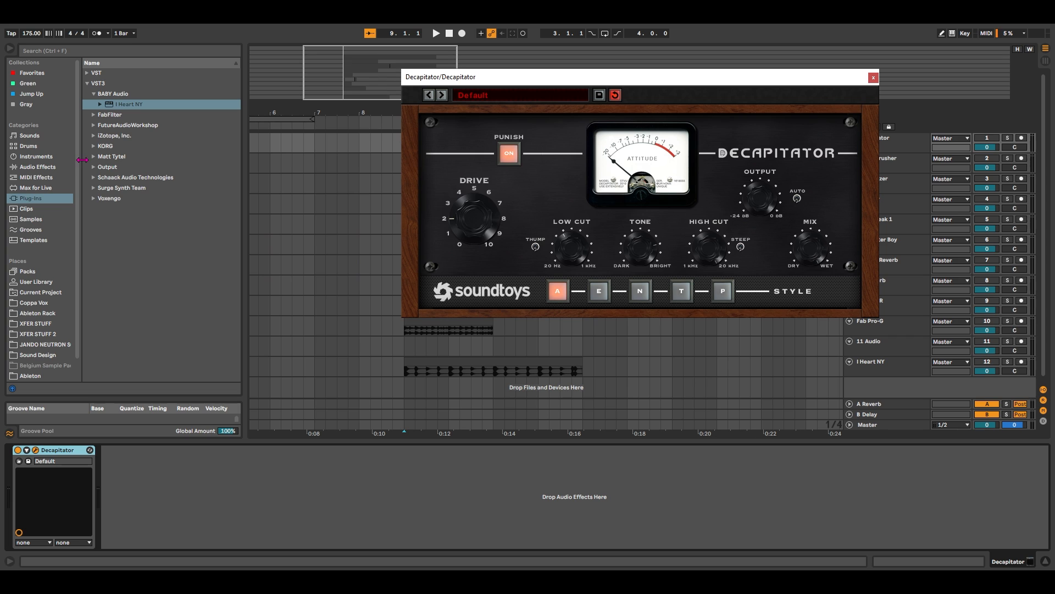
- Add the CamelCrusher VST plug-in after Decapitator on the Decapitator track and place its window beside the Decapitator window
left_click(33, 74)
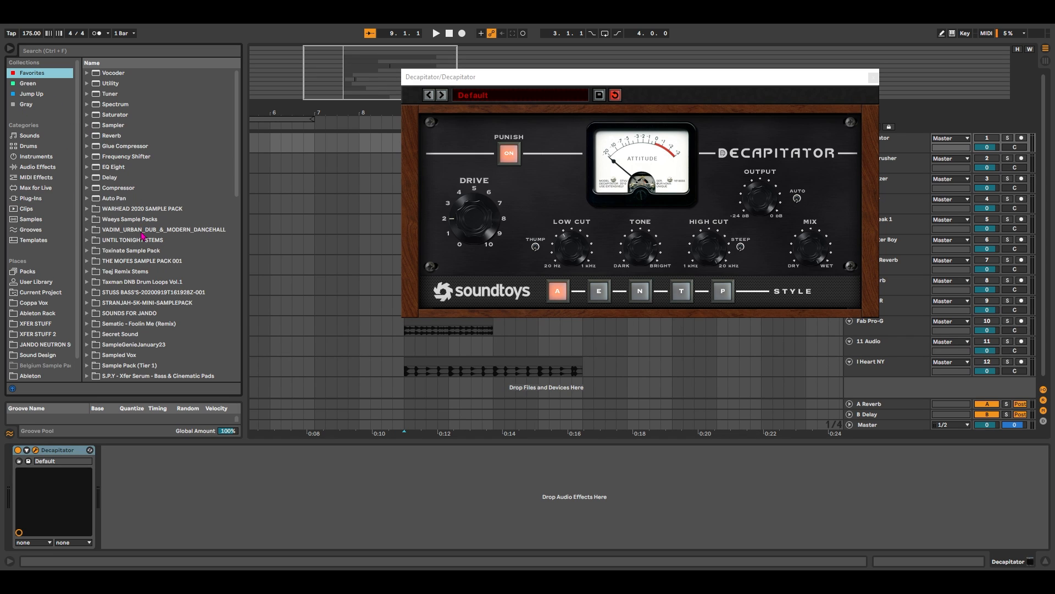
scroll(148, 290, "down", 3)
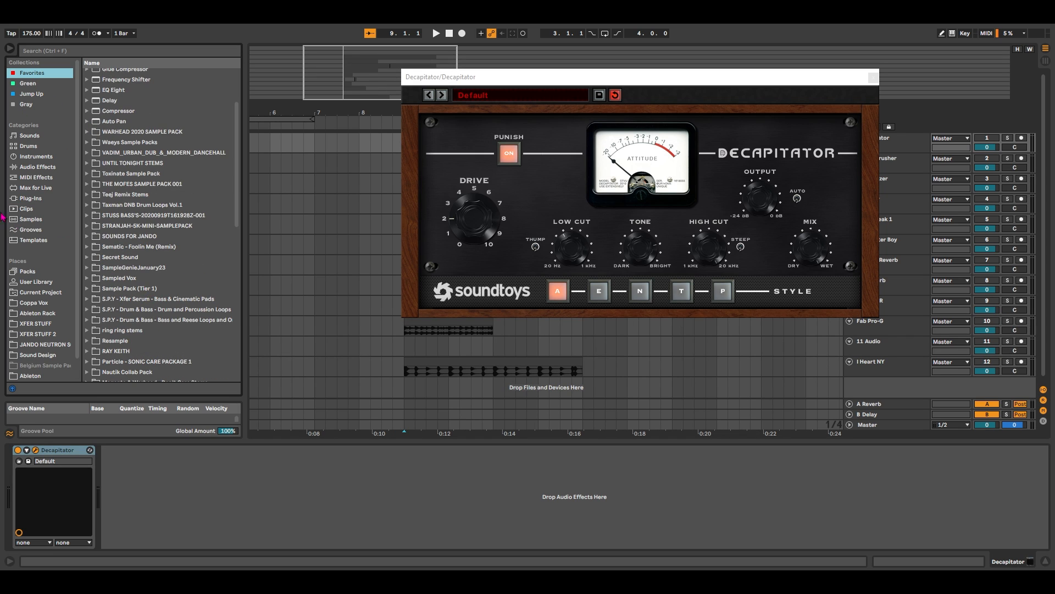
left_click(30, 199)
left_click(88, 73)
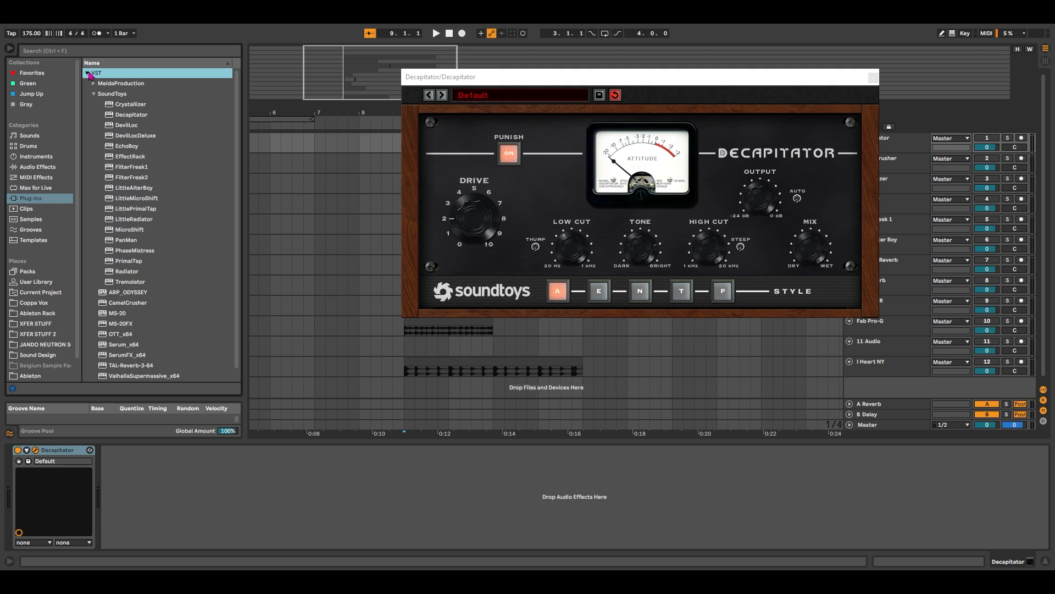
scroll(217, 370, "down", 1)
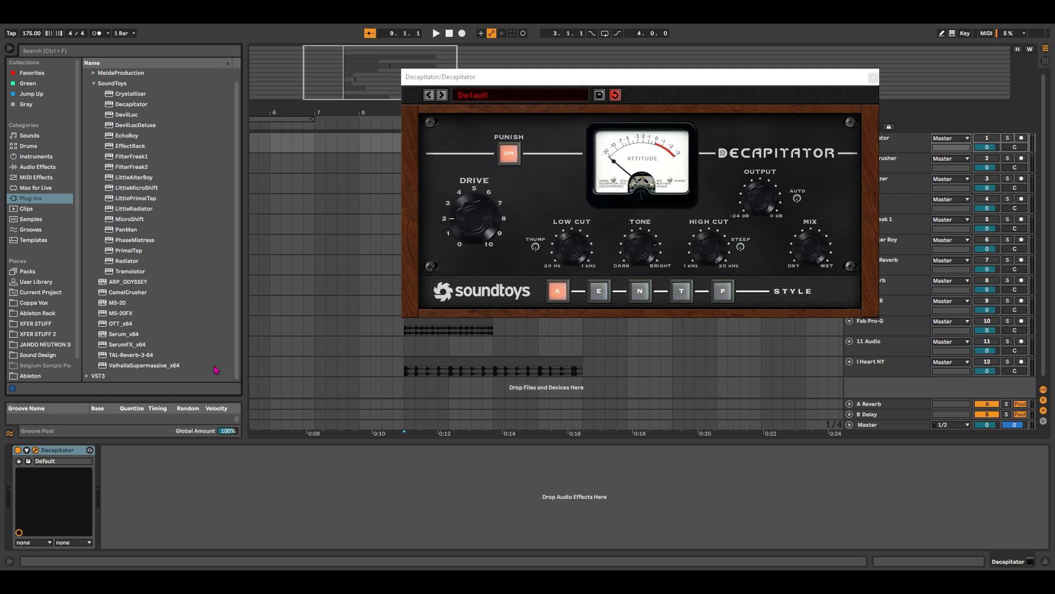
scroll(132, 300, "up", 1)
double_click(133, 302)
left_click_drag(451, 142, 869, 142)
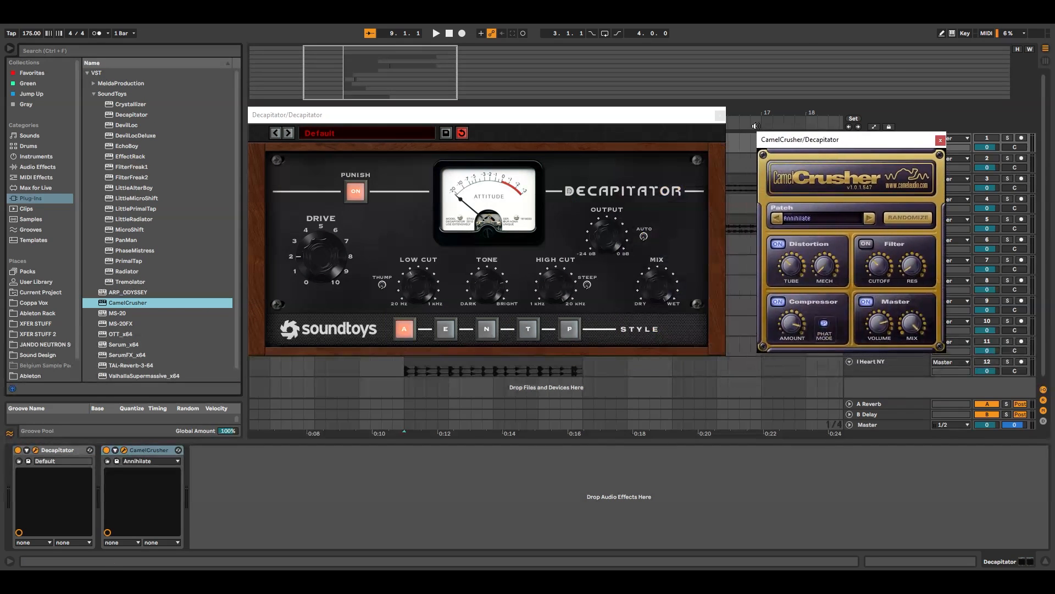
- Close the Decapitator and CamelCrusher plug-in windows
left_click_drag(593, 115, 465, 76)
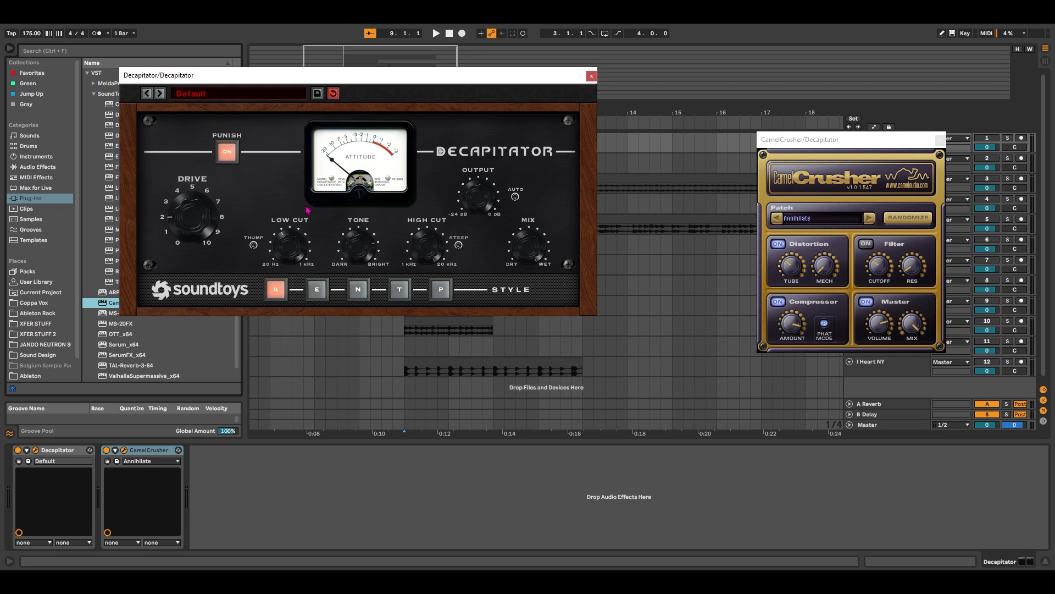
left_click(592, 76)
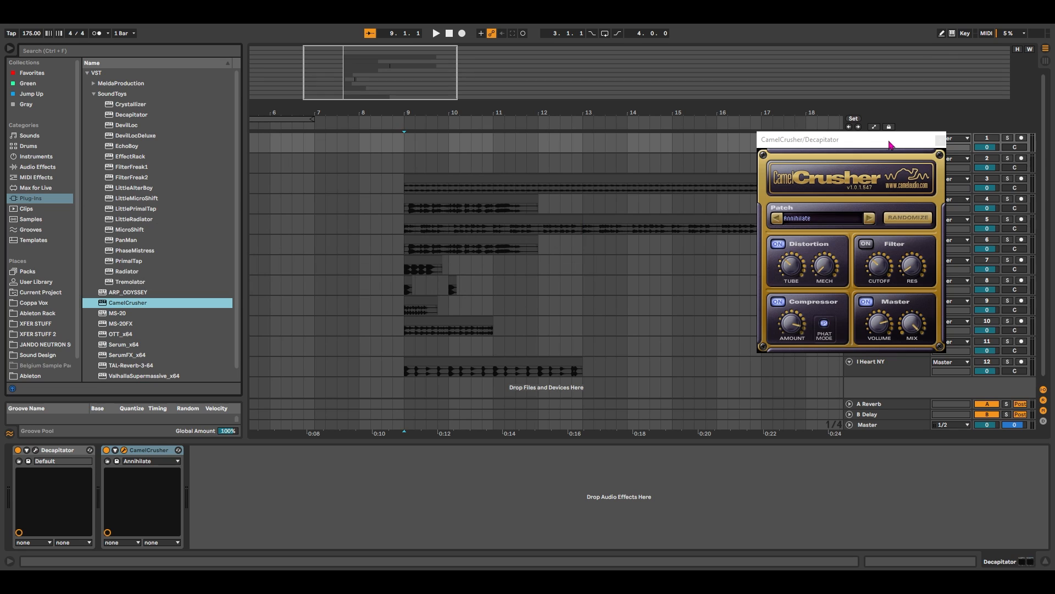
left_click(940, 140)
- Solo the Crystallizer track and enlarge its height to show the clip's full waveform
left_click(488, 182)
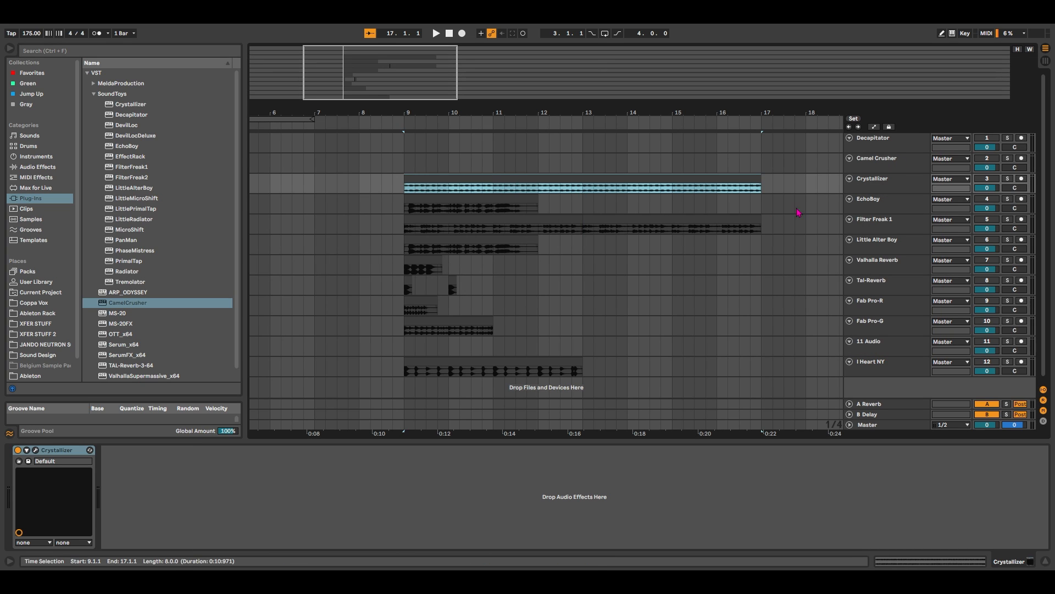
left_click(900, 189)
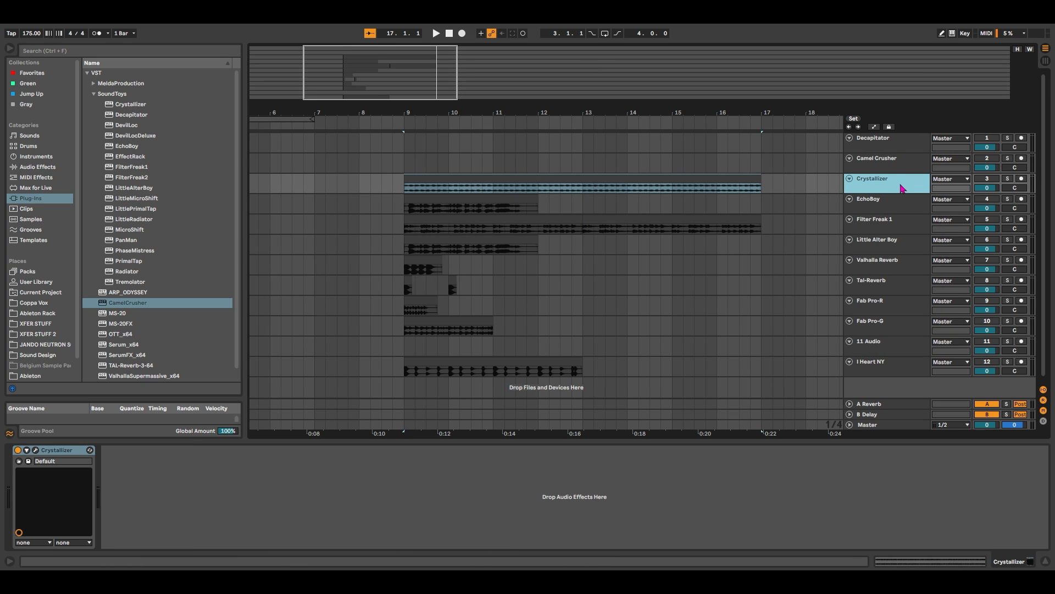
key("s")
left_click_drag(881, 191, 881, 284)
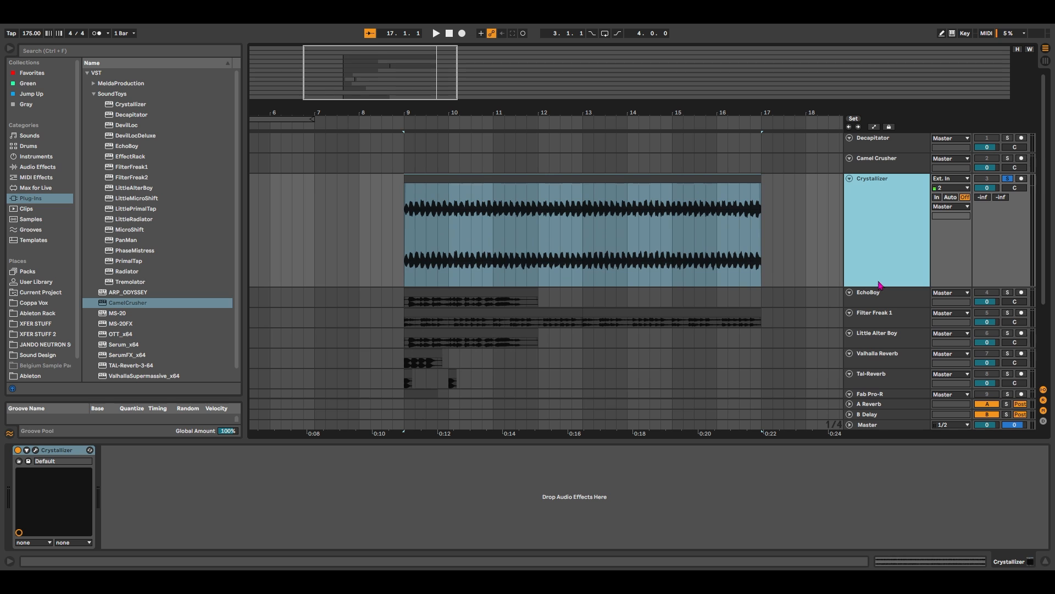
scroll(815, 231, "up", 3)
mouse_move(387, 74)
left_mouse_down()
mouse_move(379, 84)
mouse_move(389, 73)
left_mouse_up()
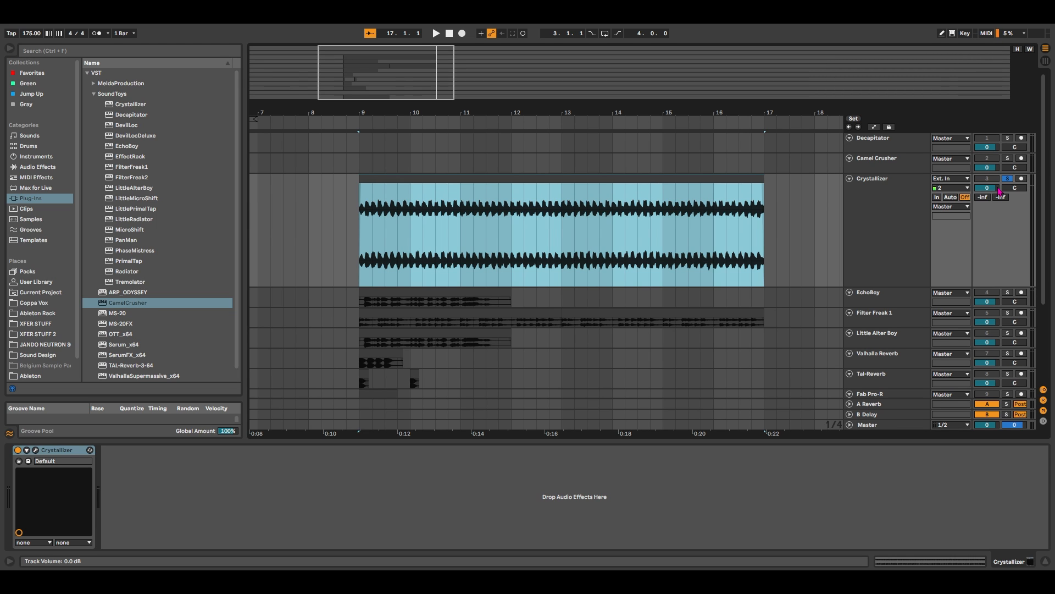
- Bypass the Crystallizer device and play the track's clip from bar 9 to hear the dry sound
left_click(880, 229)
left_click(641, 228)
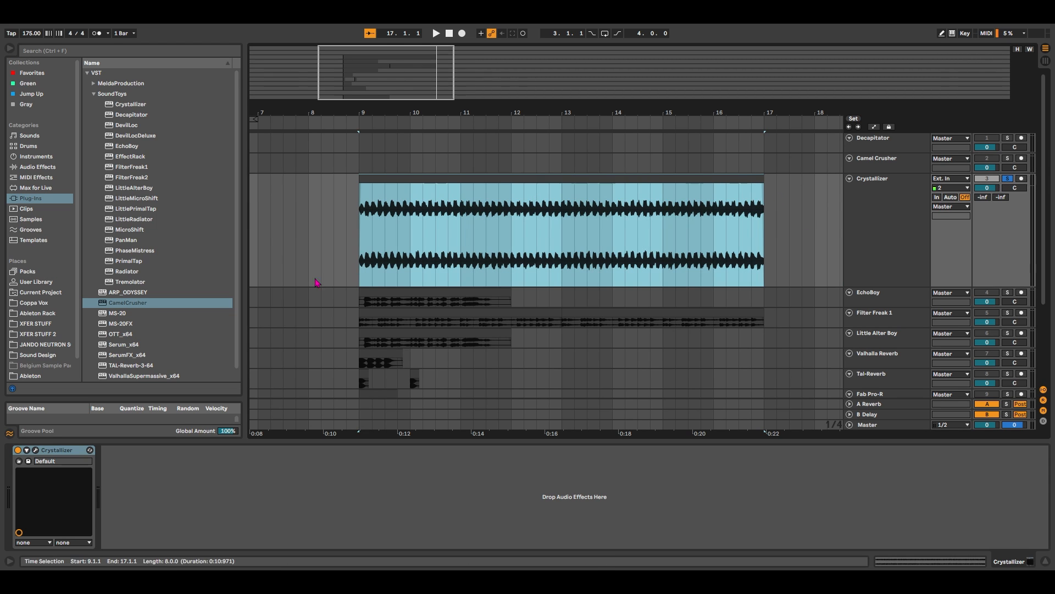
left_click(18, 450)
key("space")
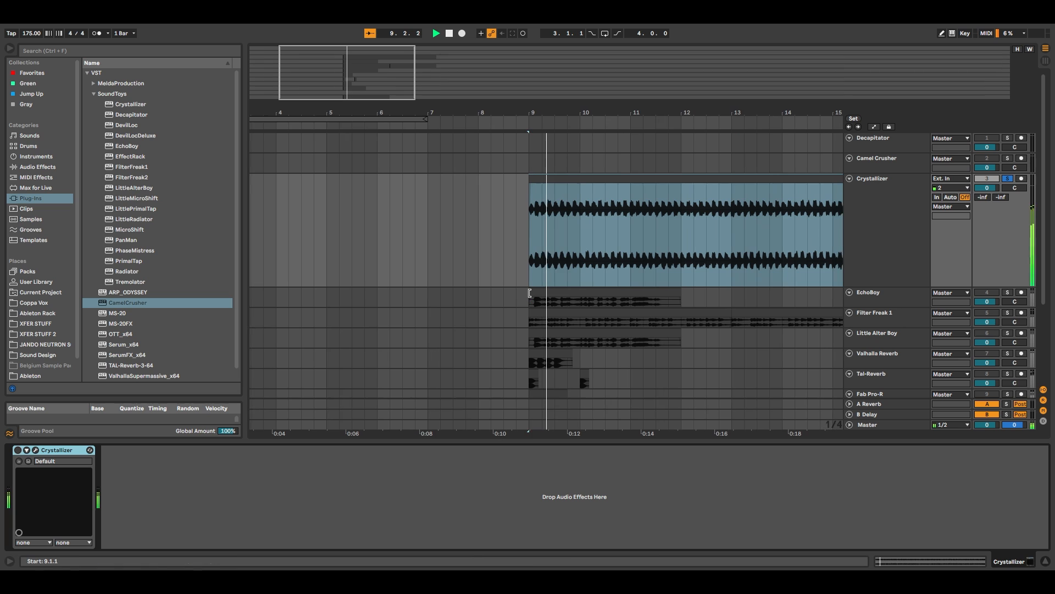
left_click_drag(561, 112, 394, 113)
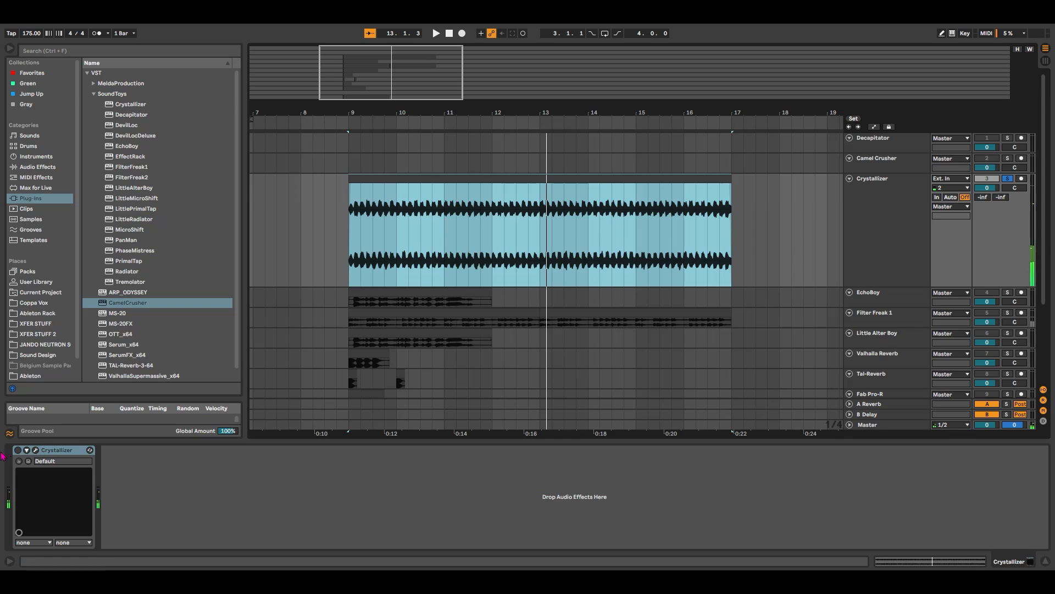
- Re-enable the Crystallizer device and play the clip to hear it with the effect
left_click(18, 450)
key("space")
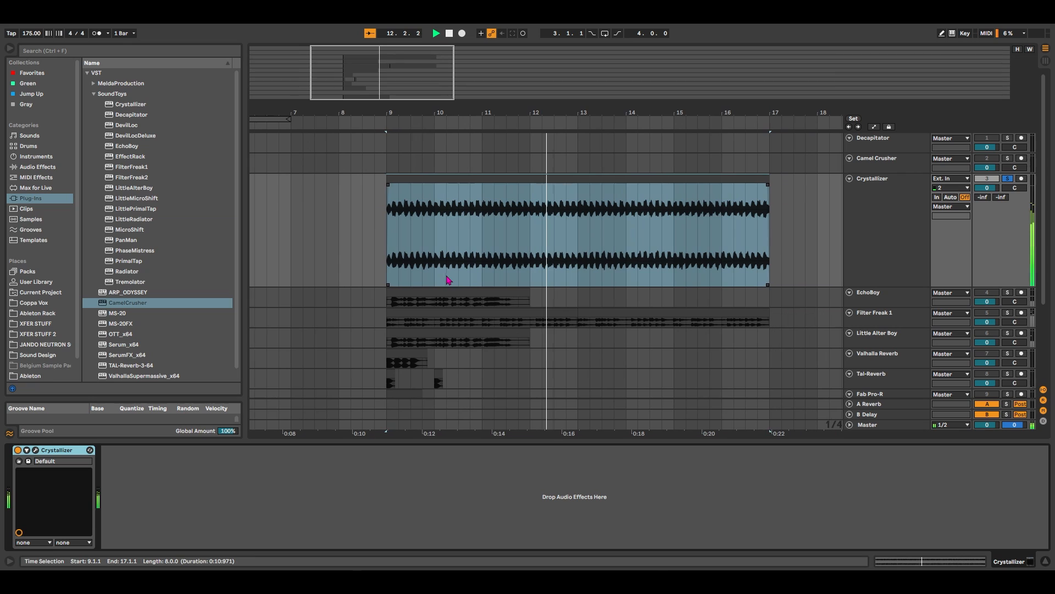
key("space")
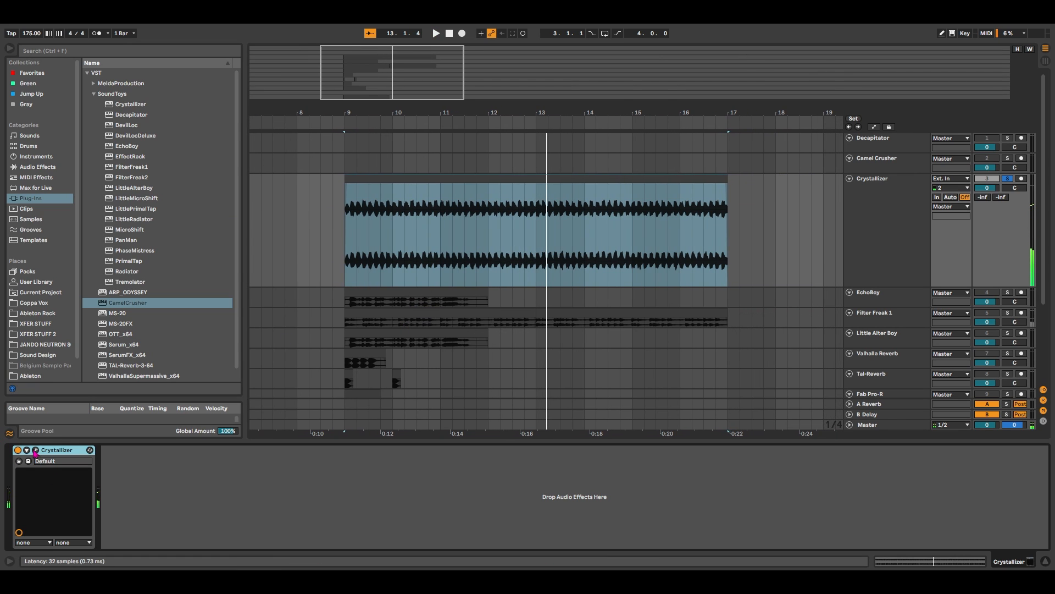
- Open the Crystallizer plug-in window and load the Berkley Graduates preset from the 10 Melodic folder
left_click(36, 450)
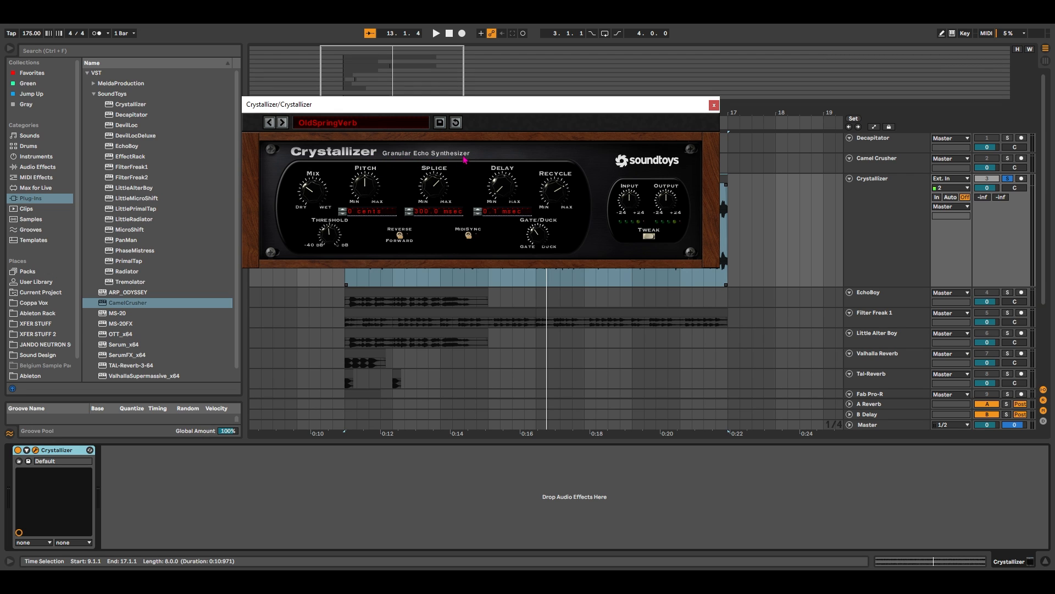
left_click_drag(503, 109, 552, 105)
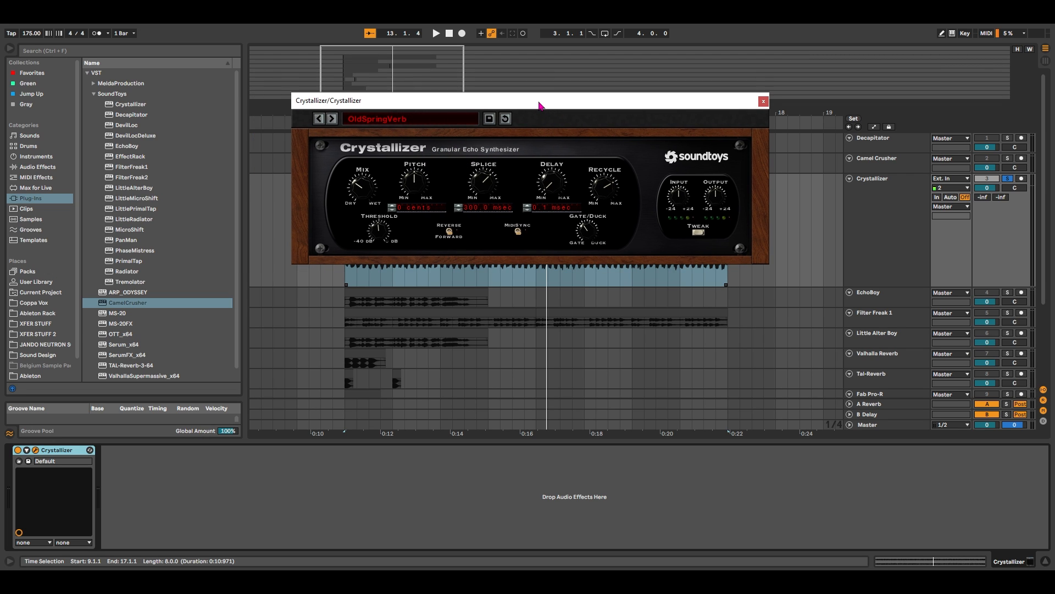
left_click(421, 120)
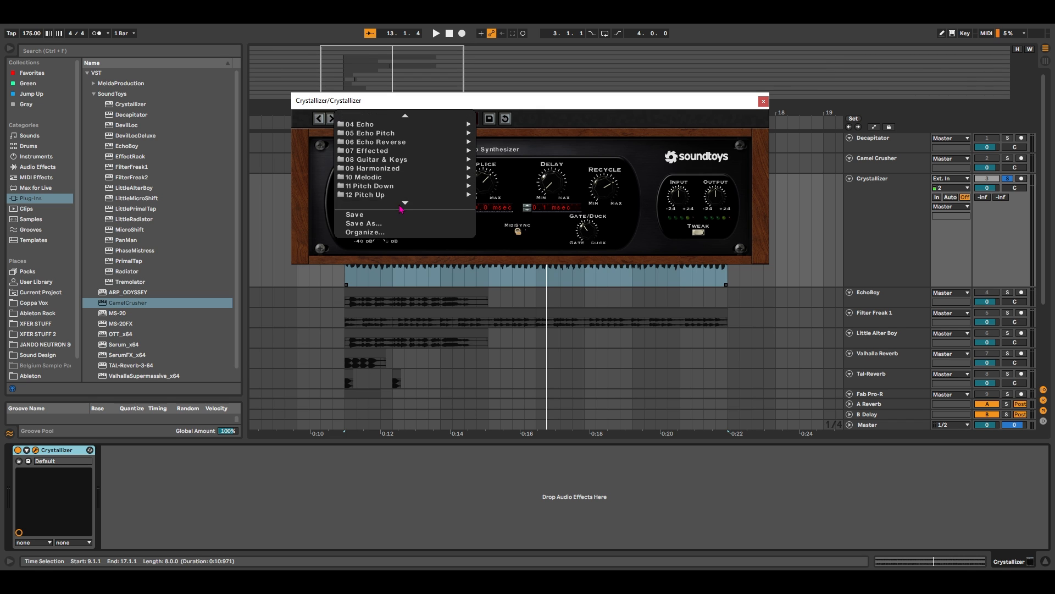
mouse_move(398, 177)
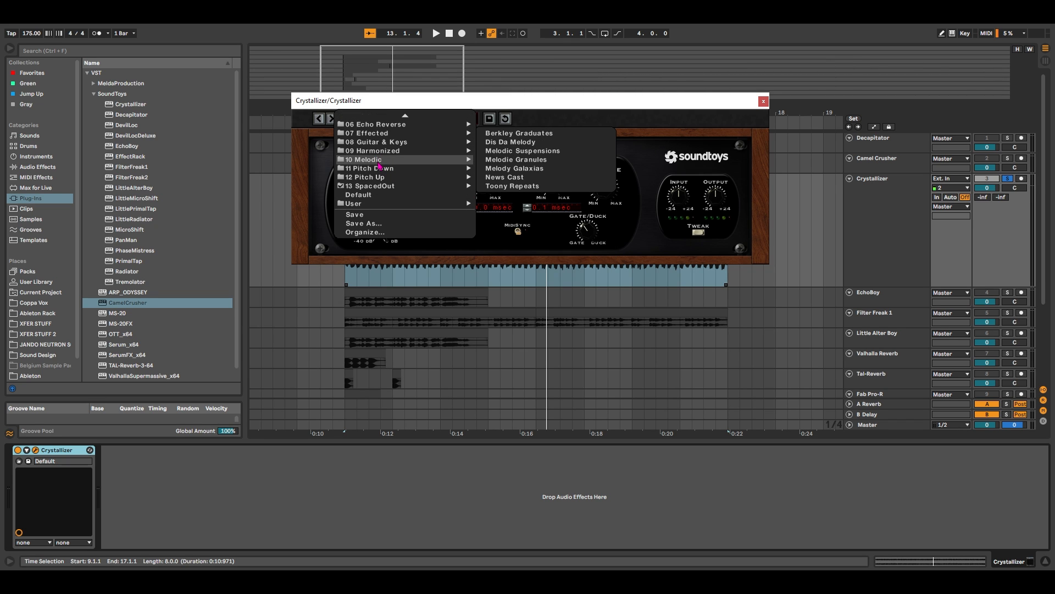
left_click(502, 134)
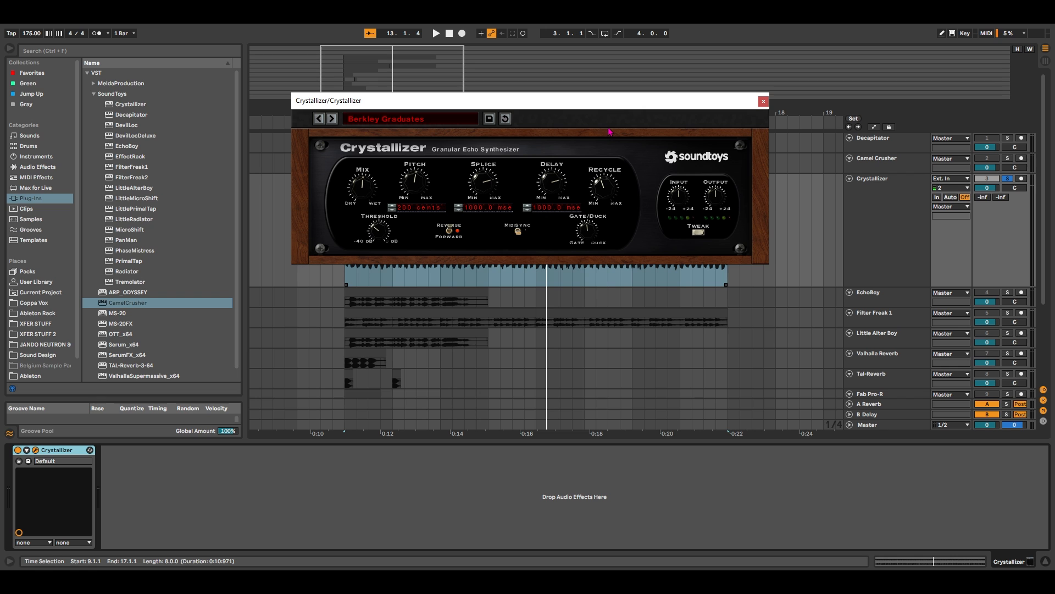
- Play the clip while auditioning the Crystallizer presets Dis Da Melody, Accordian Crystals, Crystal Builder and Emeralds
key("space")
left_click(332, 119)
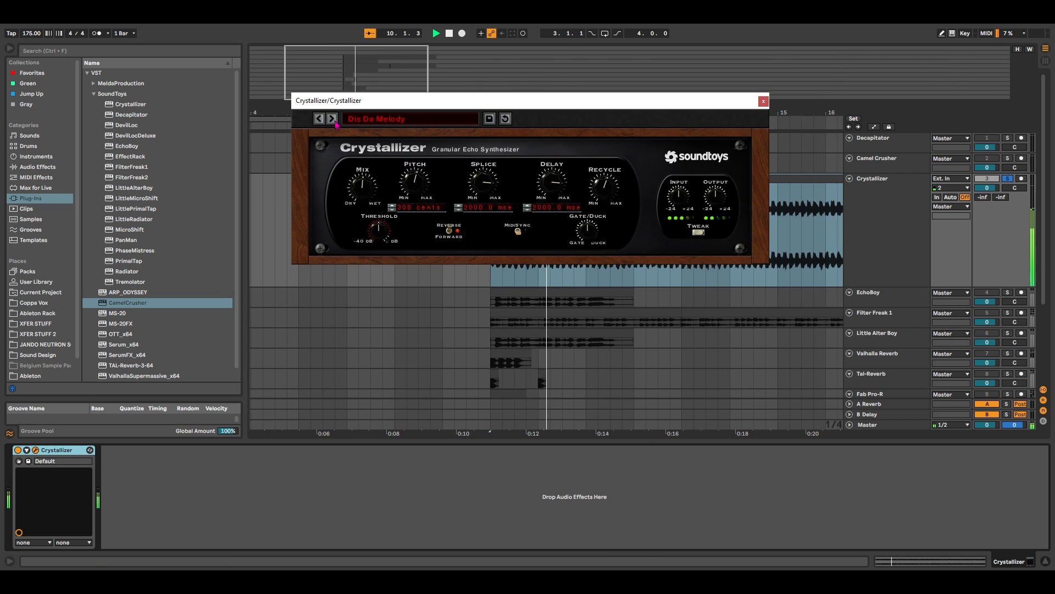
left_click(398, 119)
mouse_move(402, 131)
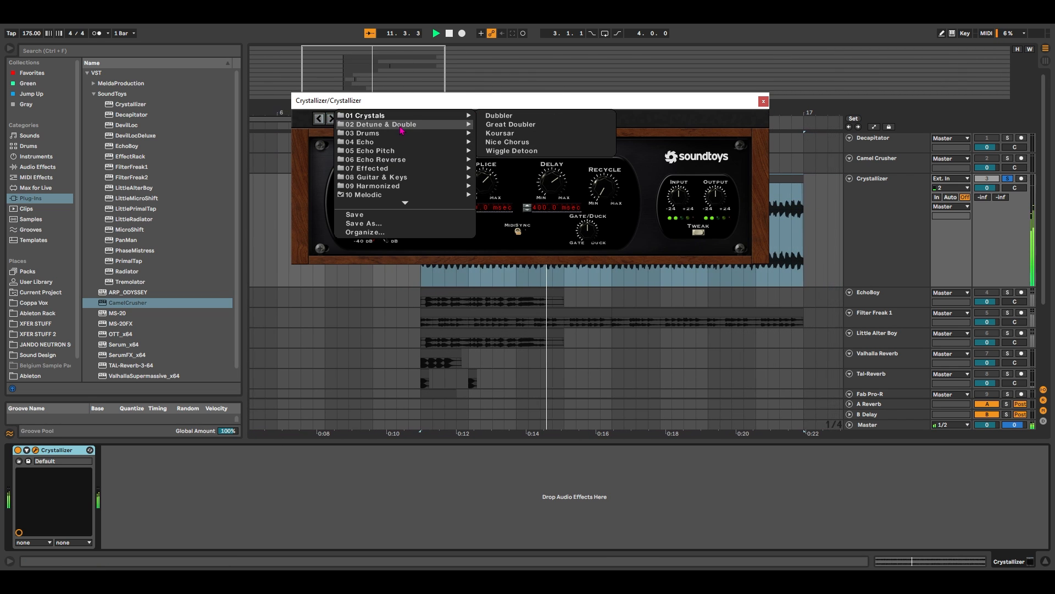
left_click(499, 117)
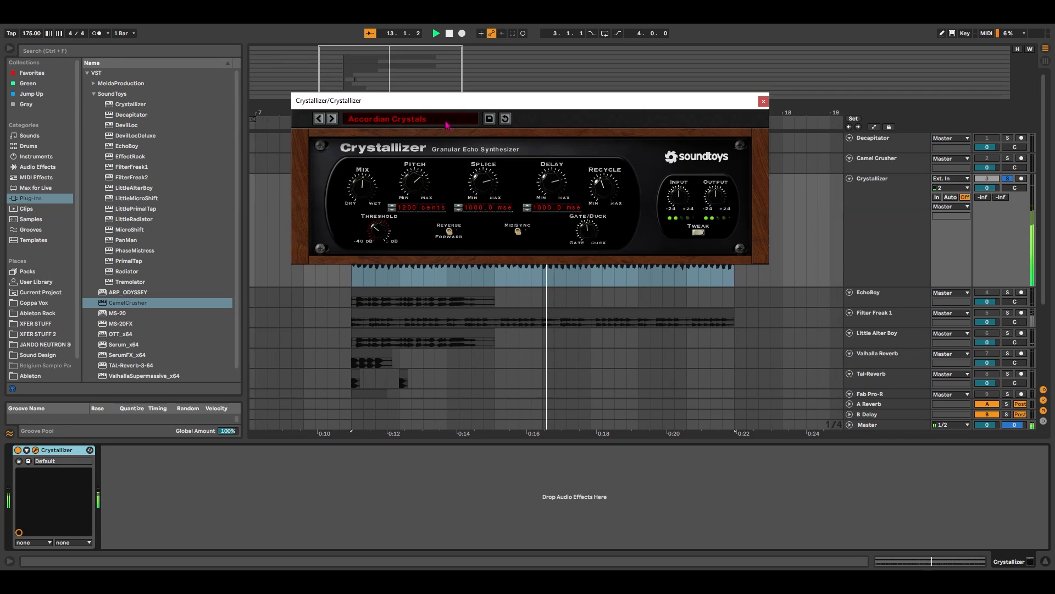
left_click(332, 119)
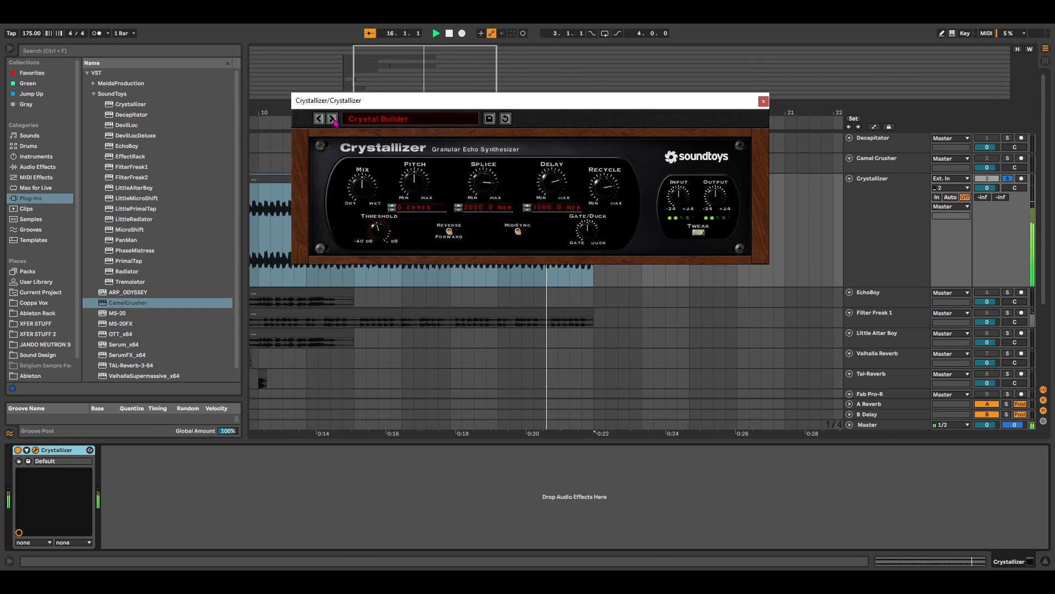
left_click(332, 118)
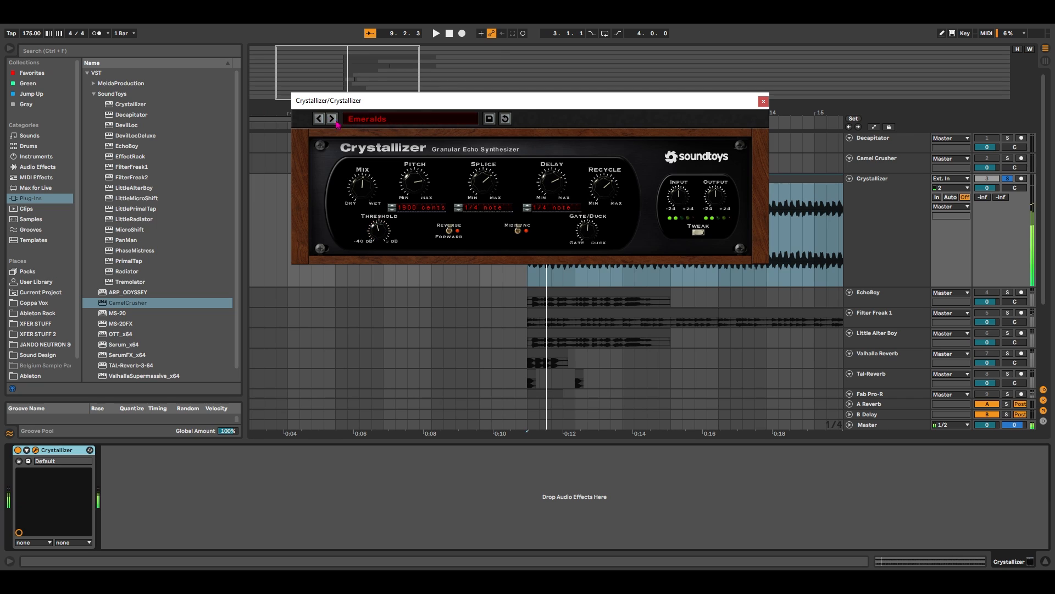
- Close the Crystallizer window, unsolo its track and shrink the track back to the height of the others
left_click(763, 101)
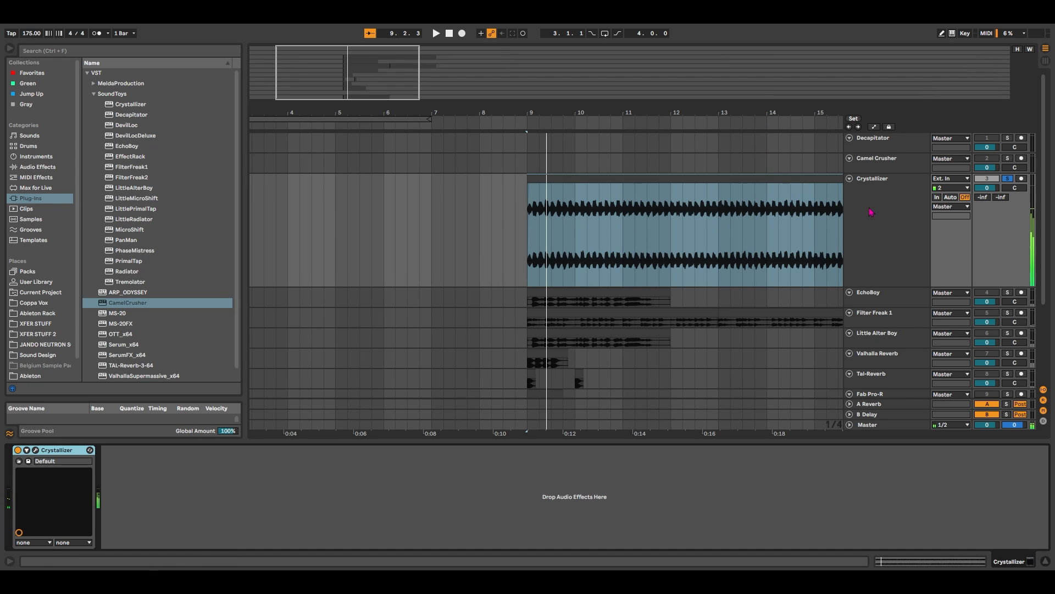
left_click(1006, 179)
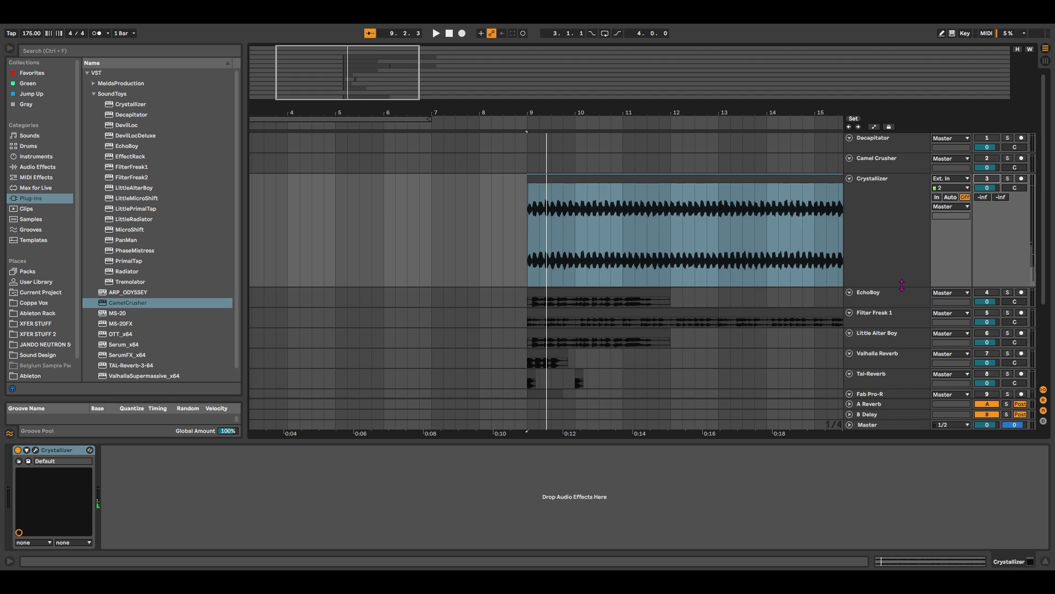
left_click_drag(902, 286, 901, 192)
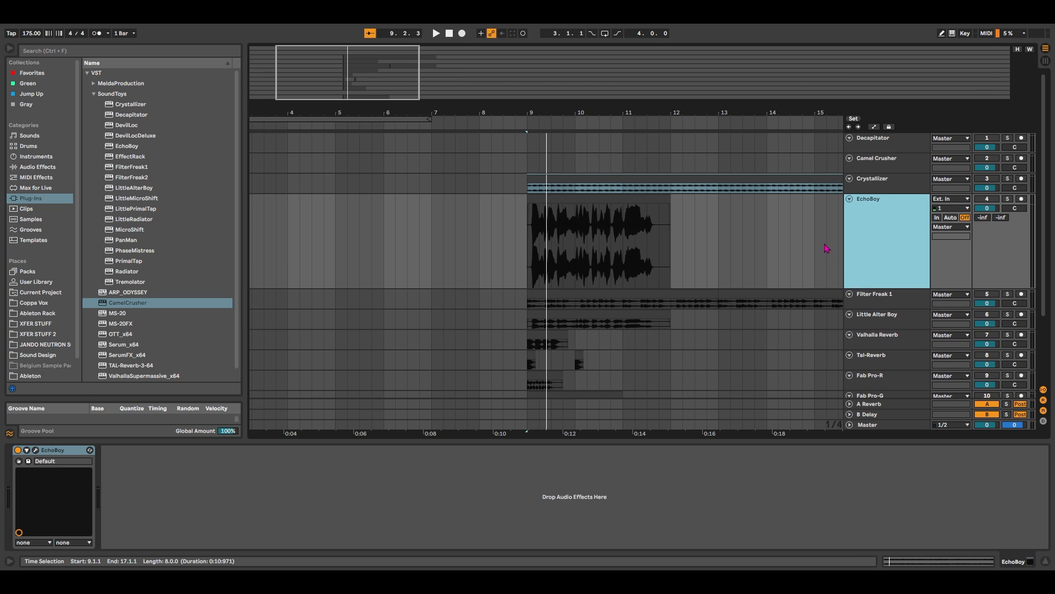
- Open the EchoBoy plug-in window beside the waveform, select the EchoBoy clip from bar 9 to 12 and solo its track
left_click(605, 200)
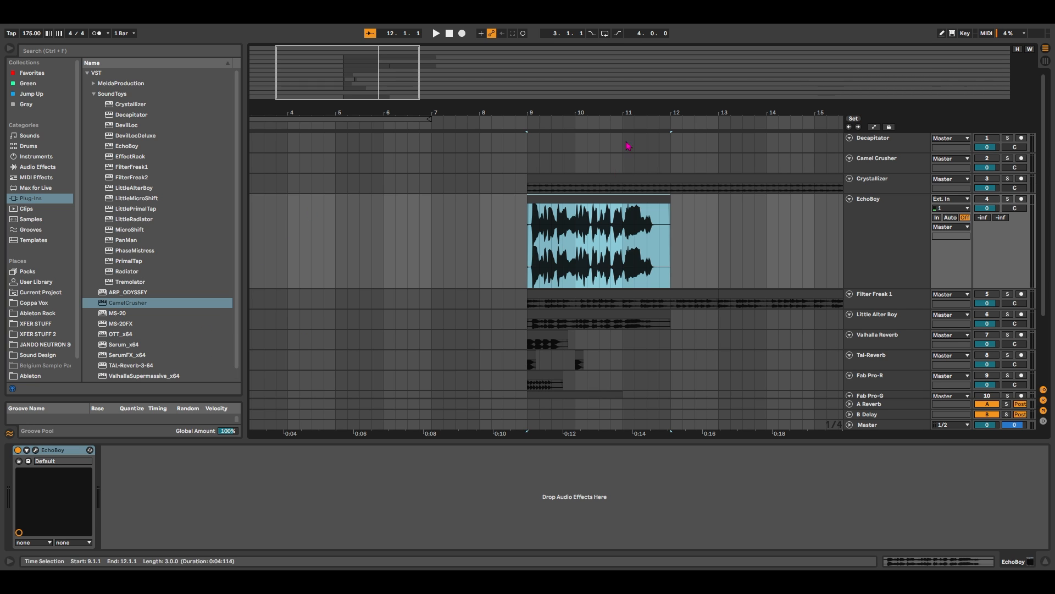
left_click(588, 197)
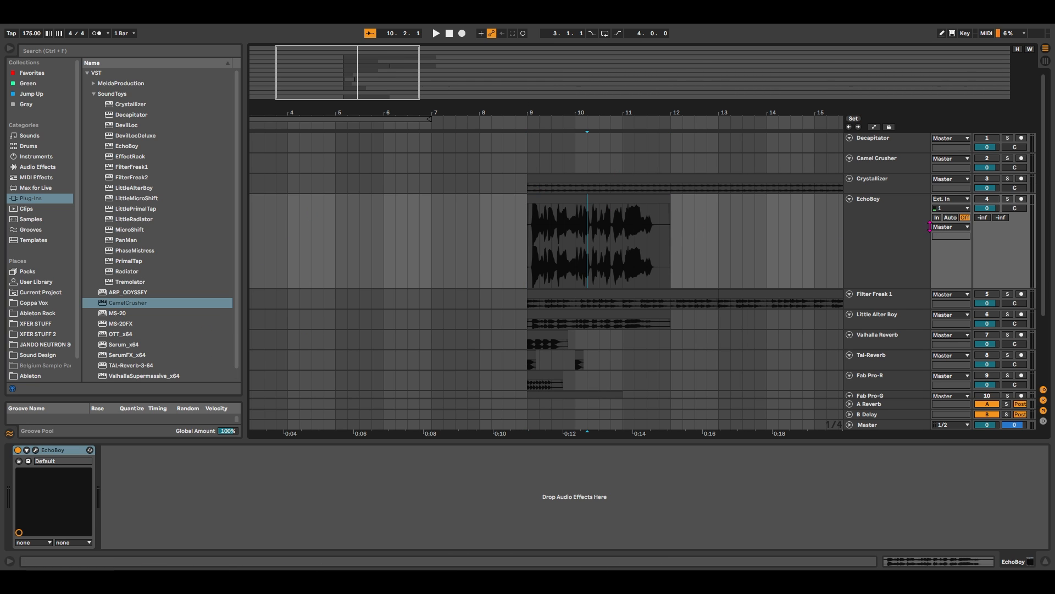
left_click(35, 450)
left_click_drag(470, 120, 310, 80)
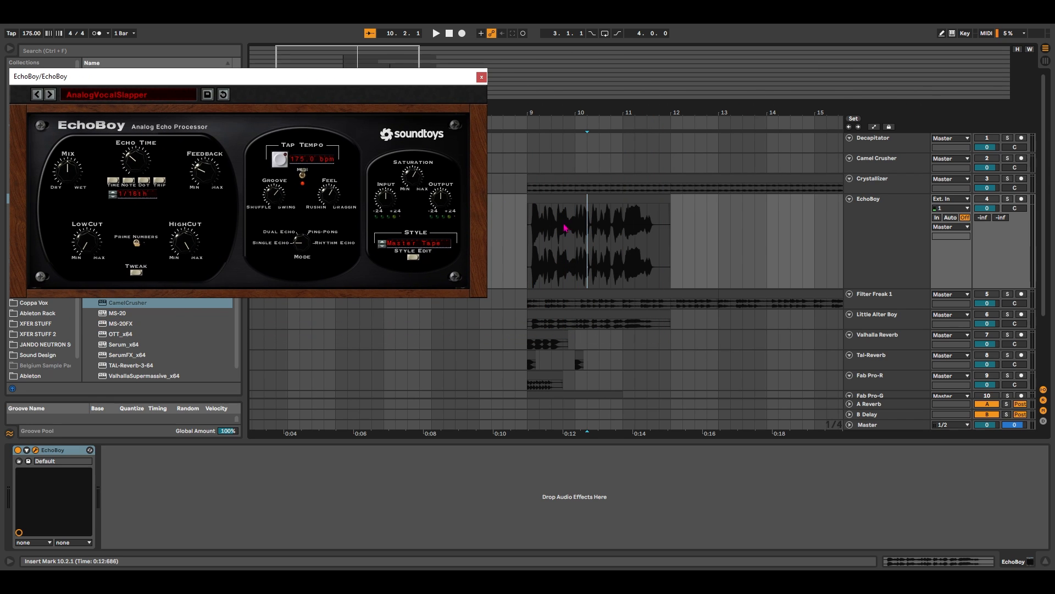
left_click(557, 219)
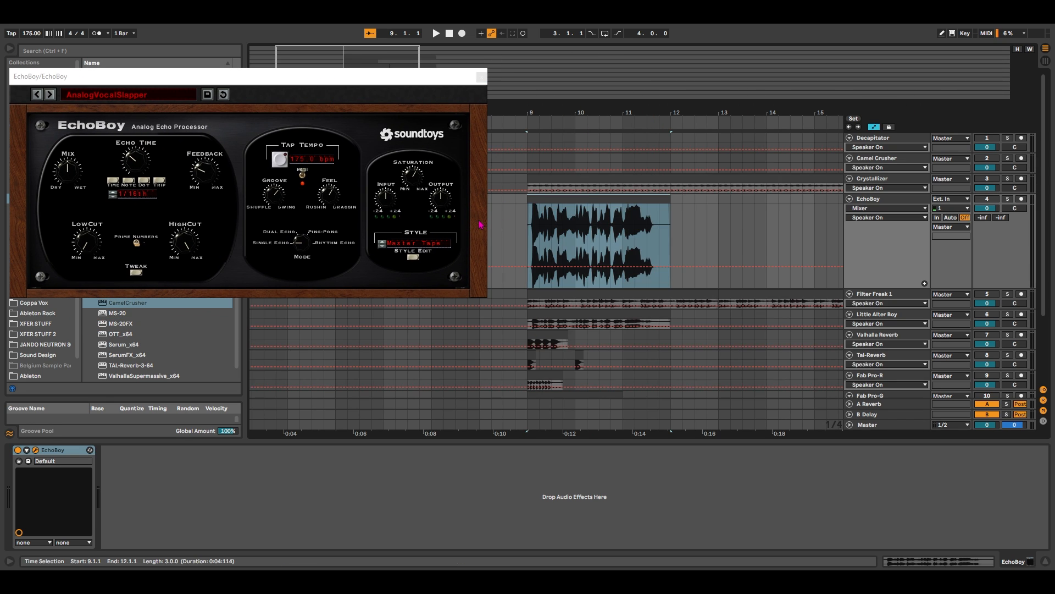
left_click(1008, 198)
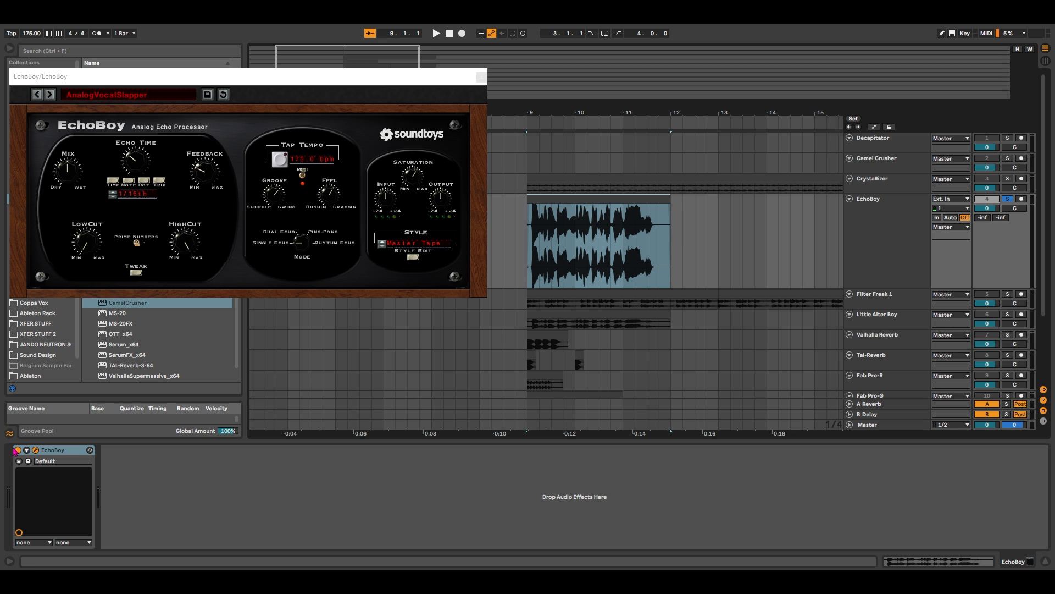
- Bypass the EchoBoy device and play its clip from bar 9 to hear the dry sound
left_click(610, 204)
key("space")
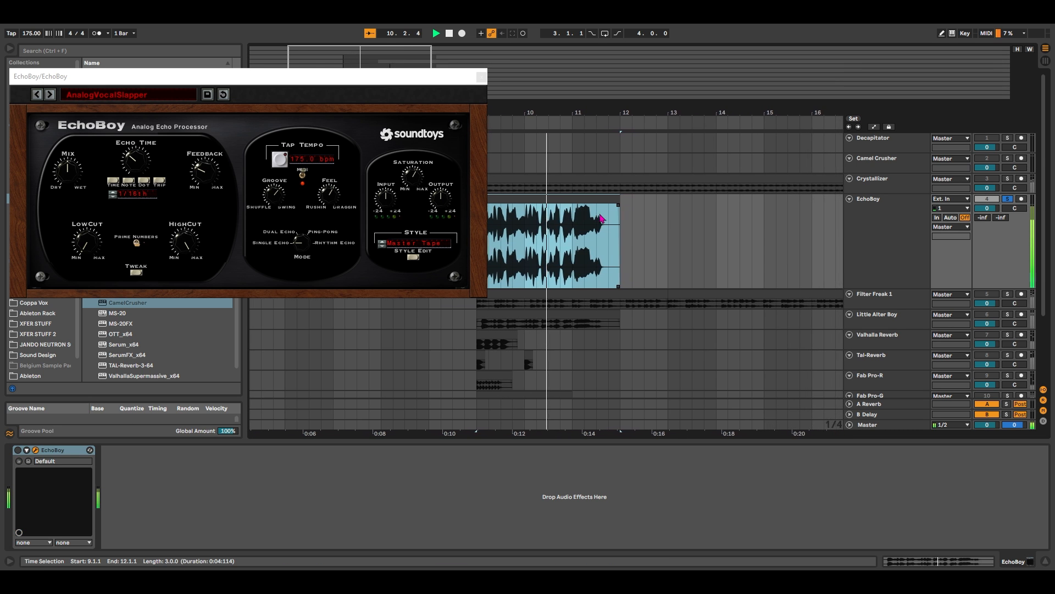
key("space")
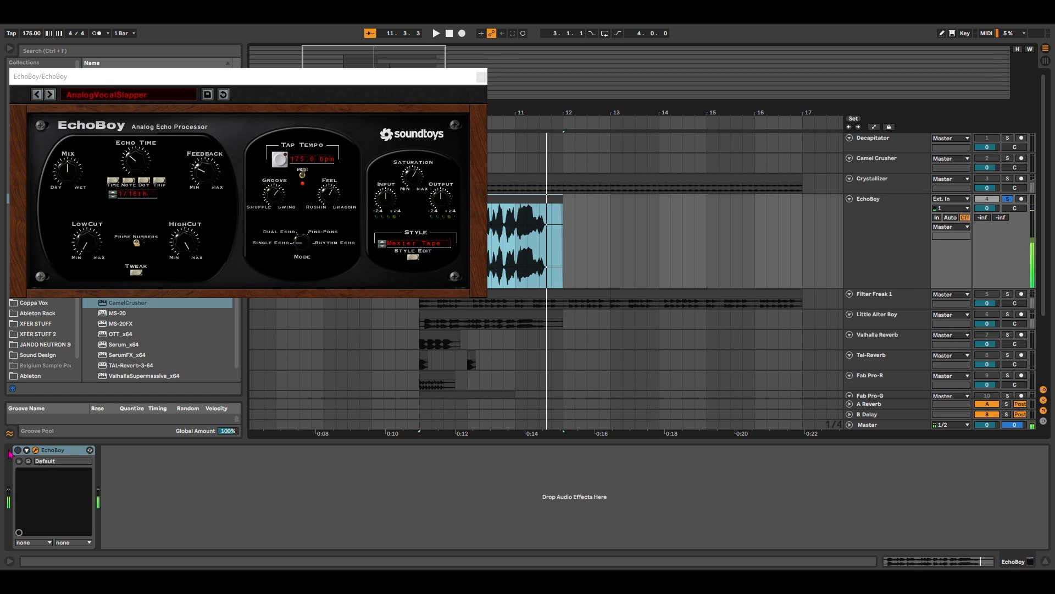
- Re-enable EchoBoy and play the clip to hear the AnalogVocalSlapper preset
key("space")
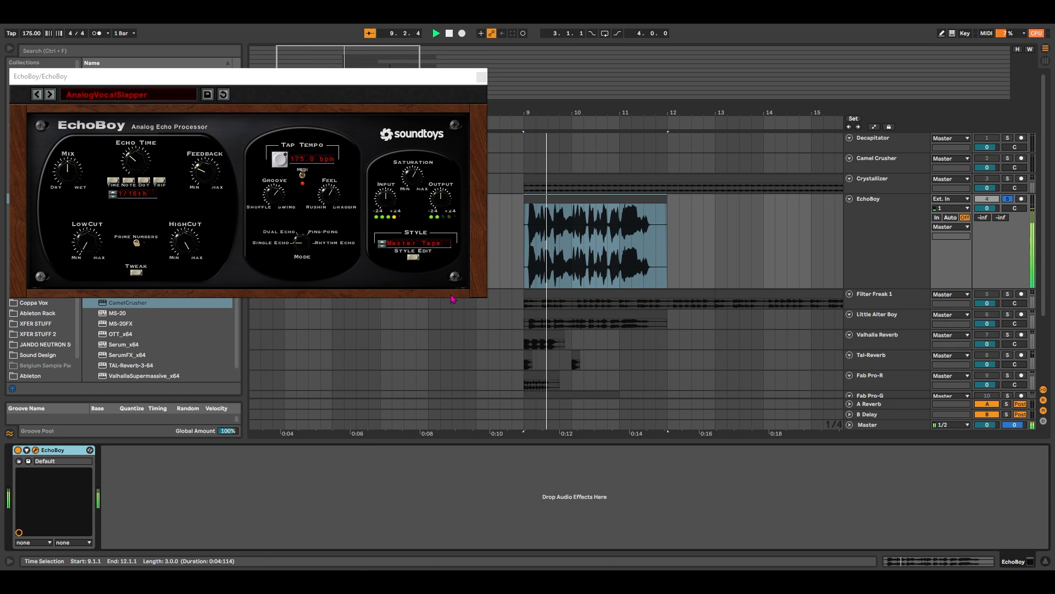
left_click_drag(177, 82, 187, 71)
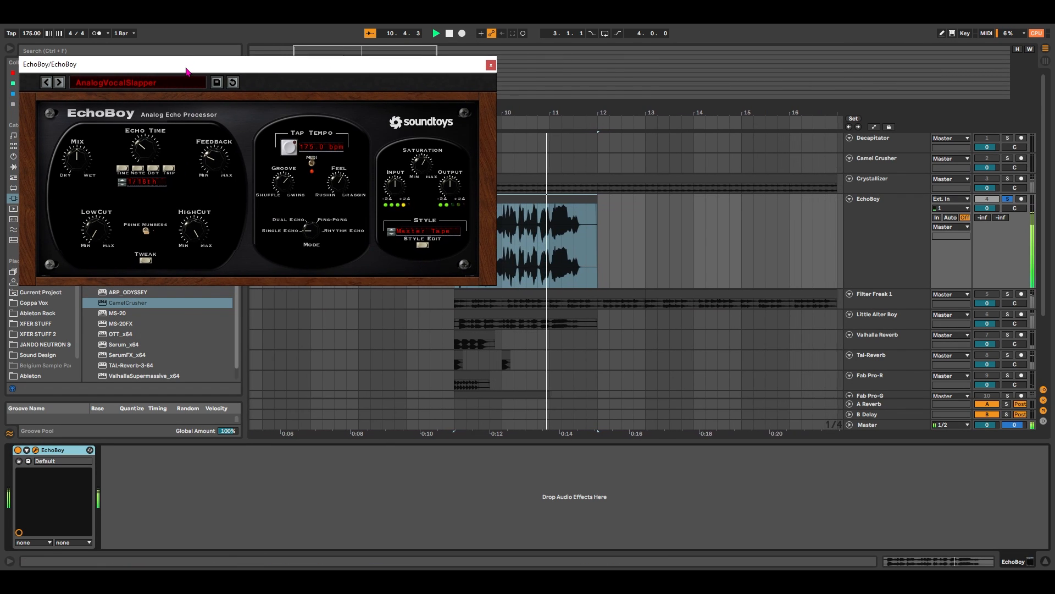
key("space")
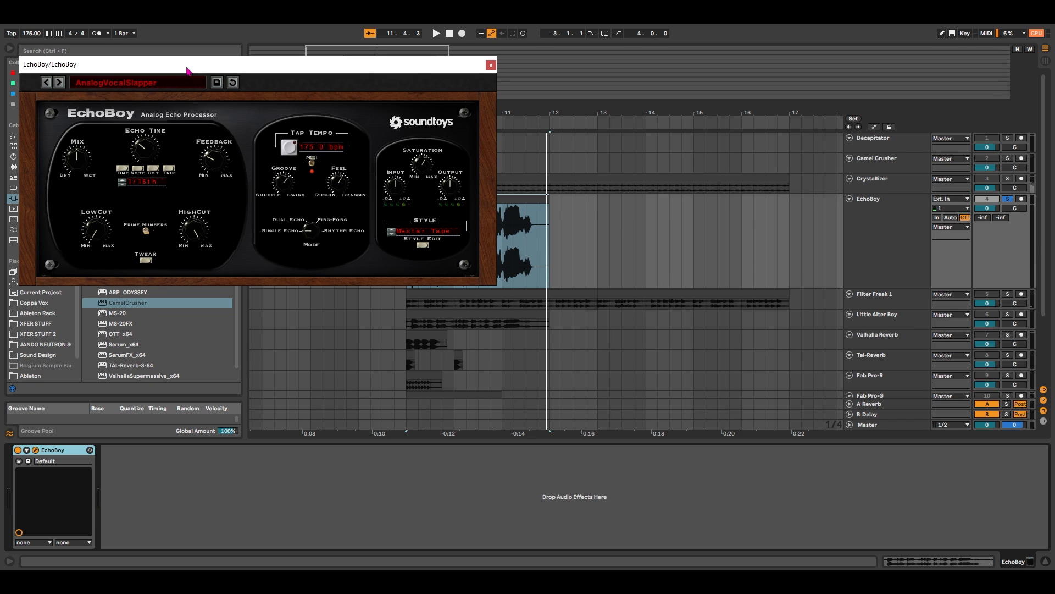
- Load Arena Bathroom from EchoBoy's 11 Vocal FX folder and advance through DarkeningPingPong to Dirt Echo while the clip plays
left_click_drag(187, 71, 610, 284)
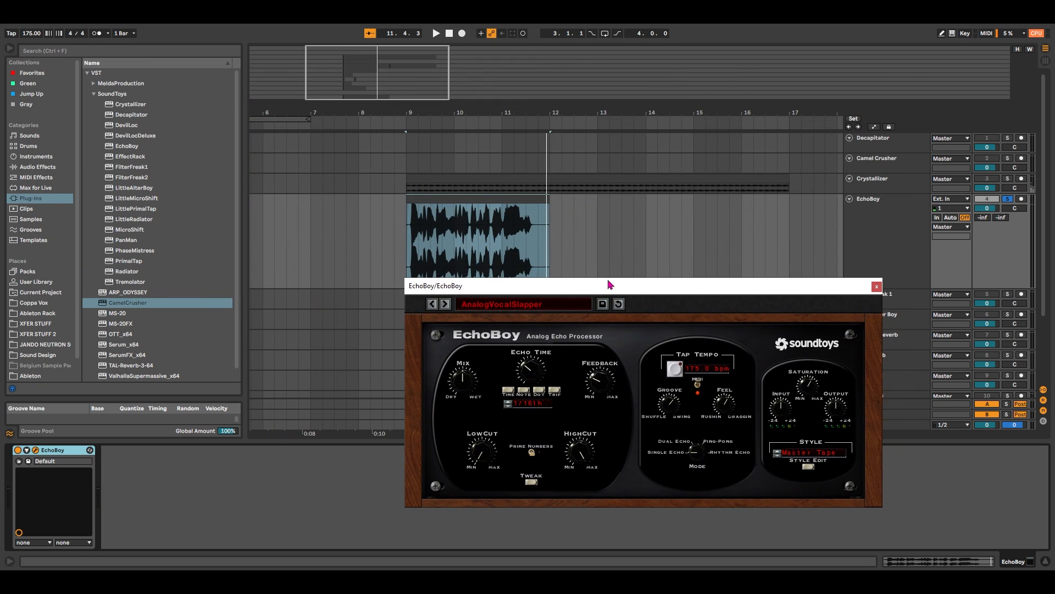
left_click(578, 308)
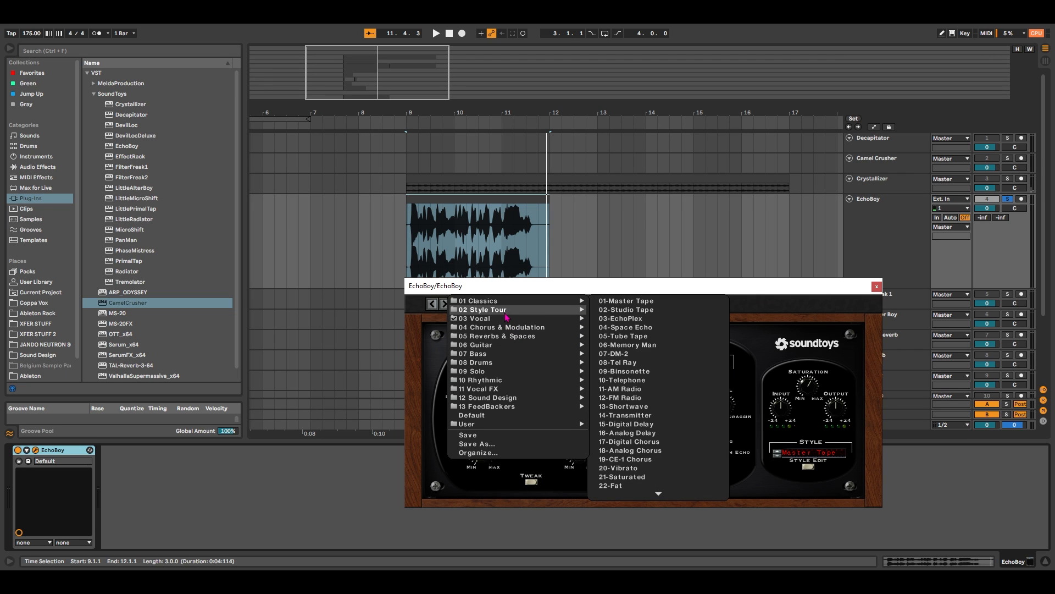
mouse_move(495, 388)
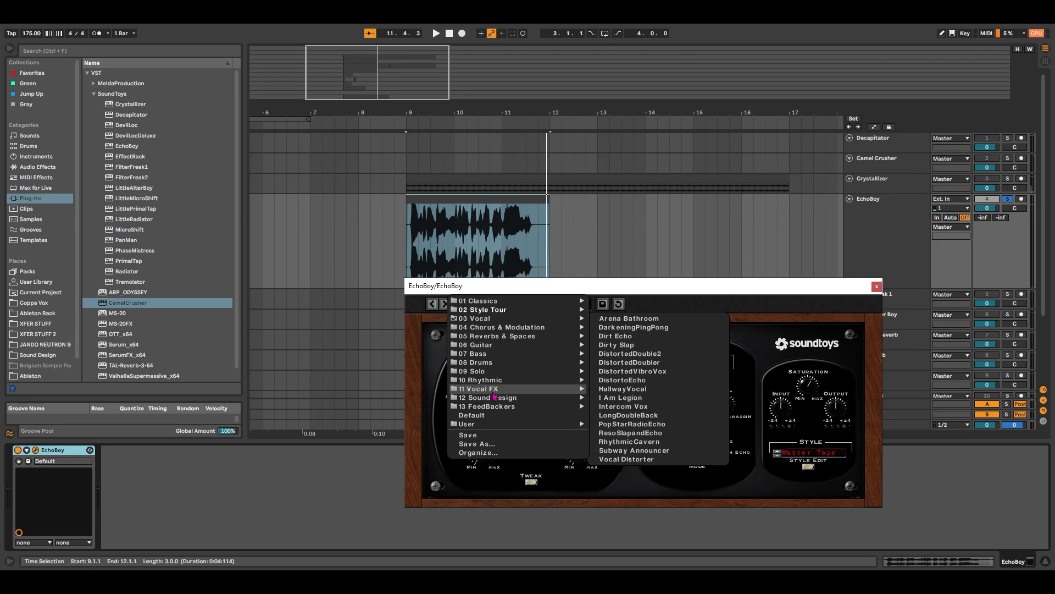
left_click(624, 319)
key("space")
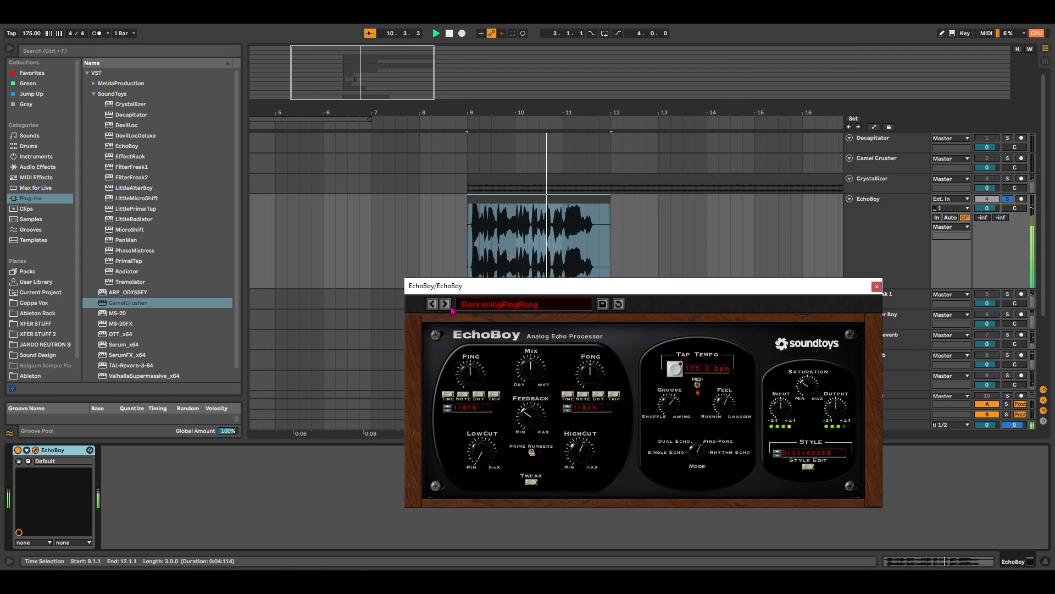
left_click(452, 311)
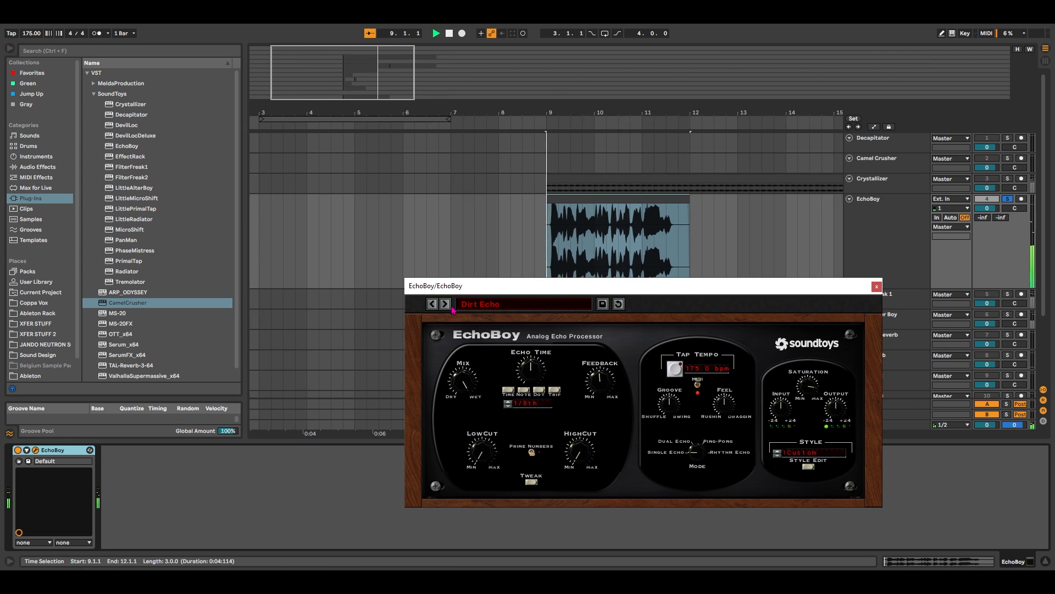
- Load CleanPingPong from EchoBoy's 03 Vocal folder, play the clip and advance through DarkAnalogBox and Double Tape Slaps to EdgyVocalSlap
left_click(497, 310)
mouse_move(504, 311)
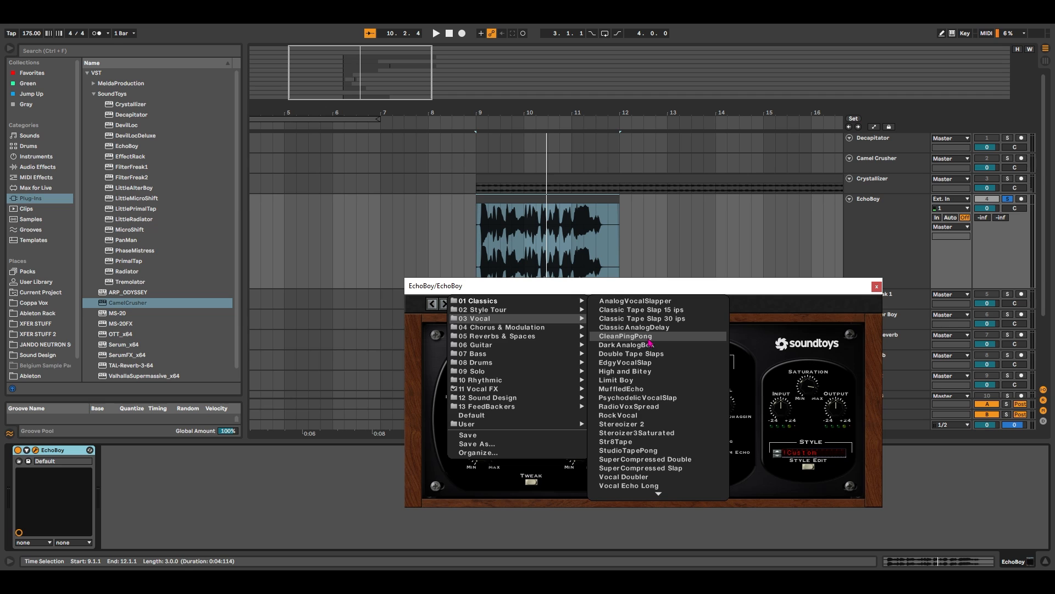
left_click(626, 335)
key("space")
left_click_drag(558, 288, 458, 305)
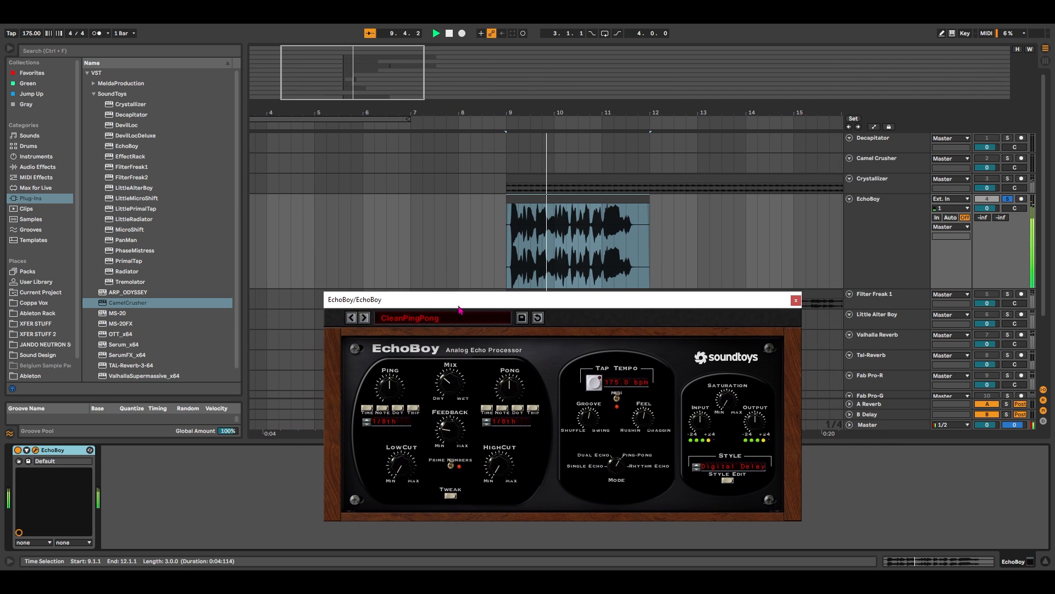
left_click(364, 318)
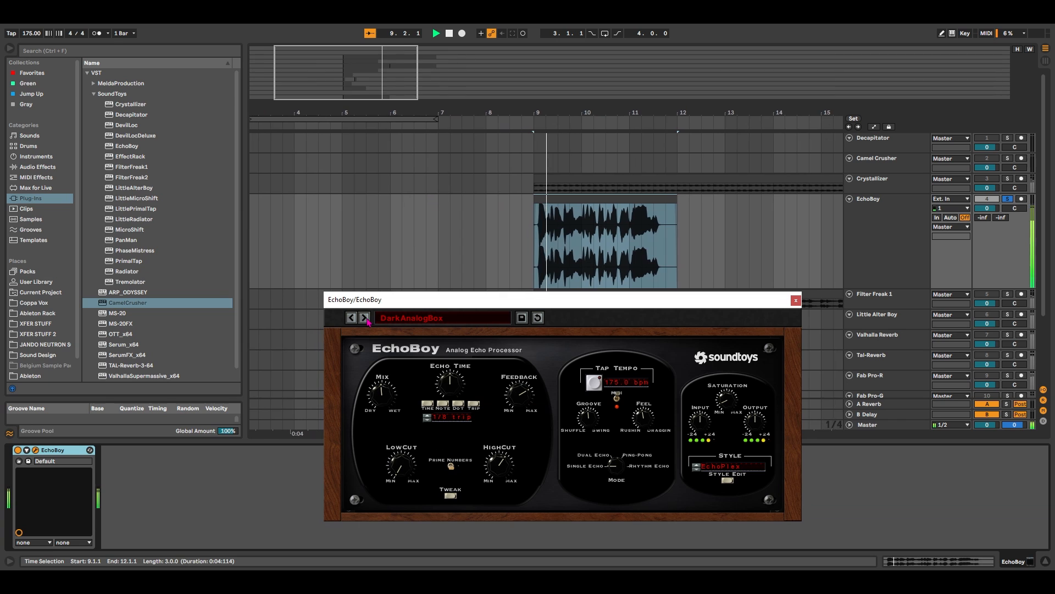
left_click(365, 318)
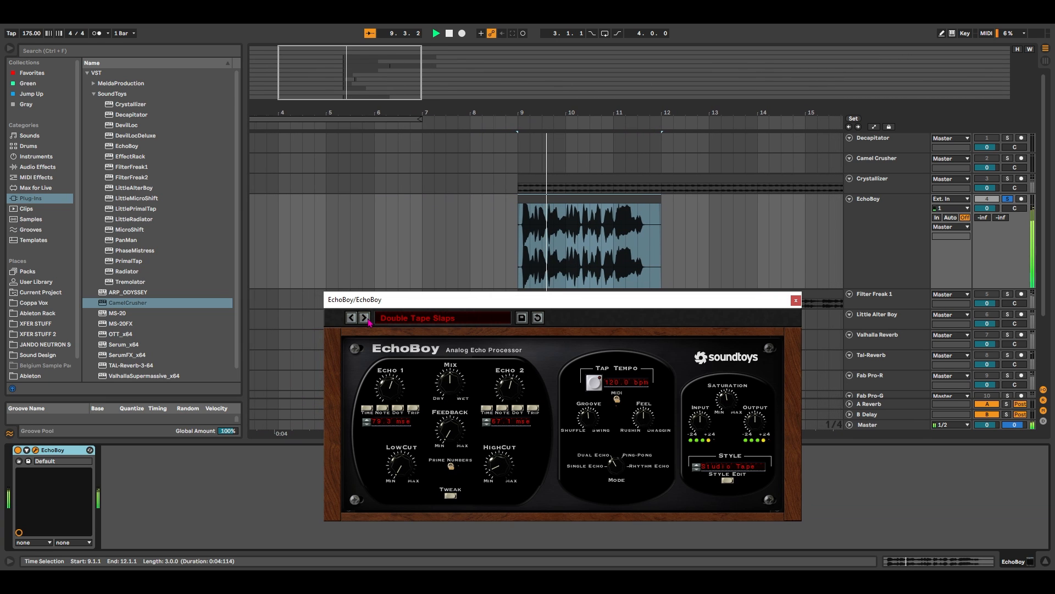
left_click(365, 318)
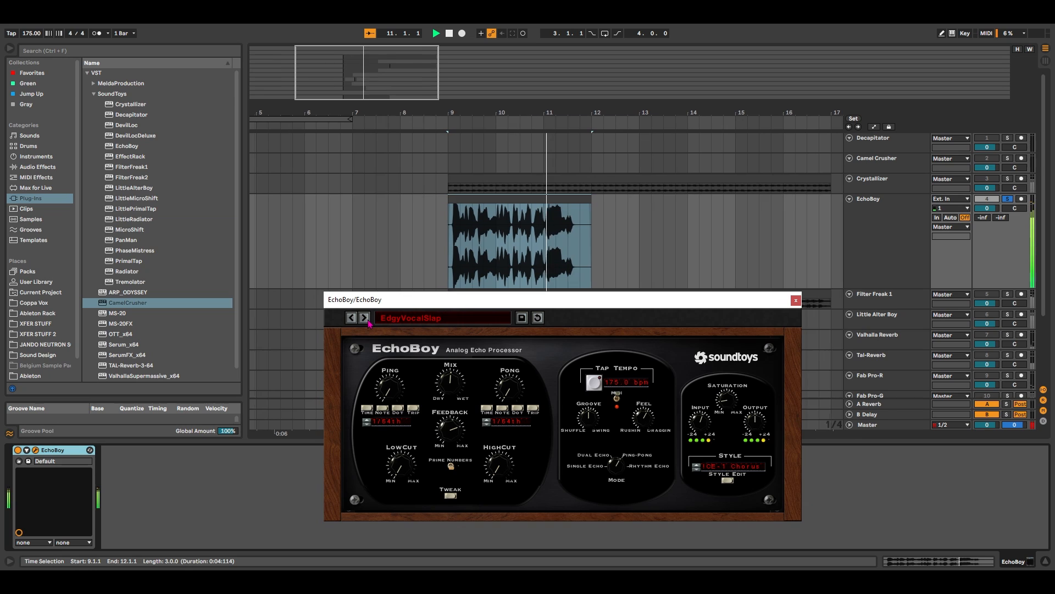
- Stop playback, unsolo the EchoBoy track, close its plug-in window and shrink the track's height
key("space")
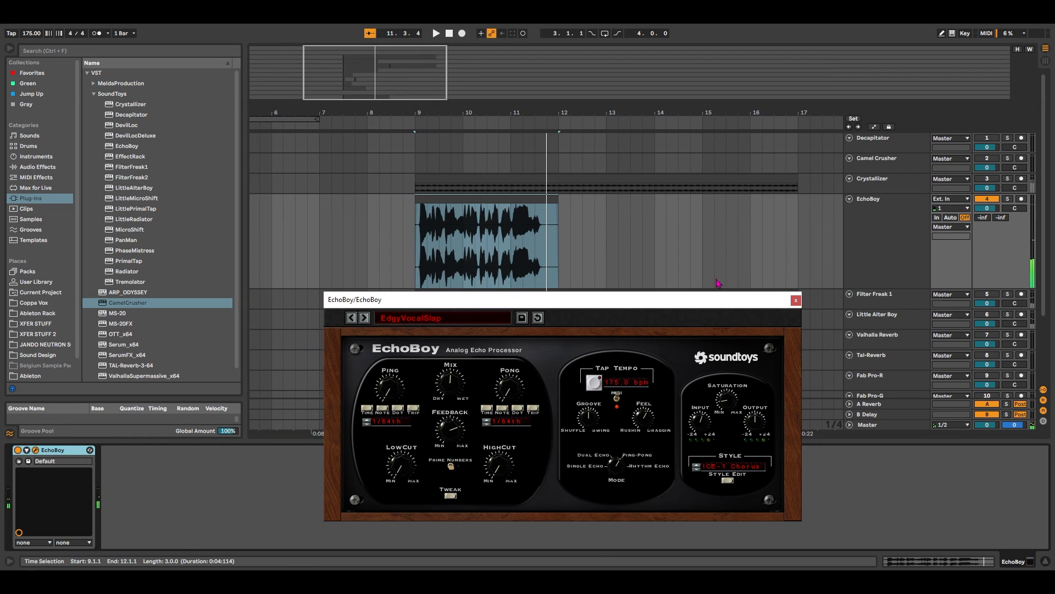
left_click(796, 300)
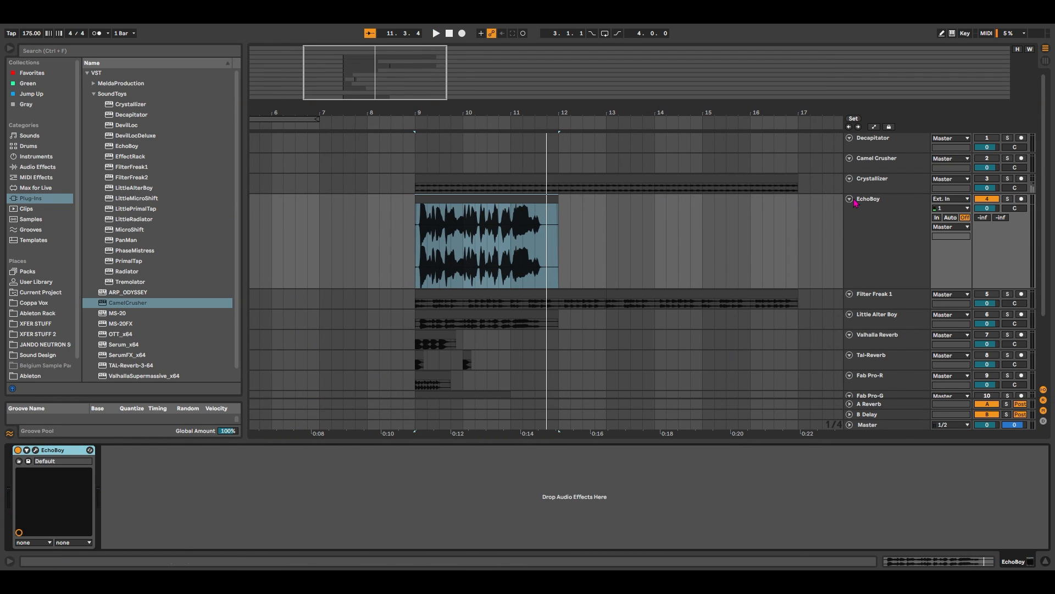
left_click_drag(877, 290, 880, 213)
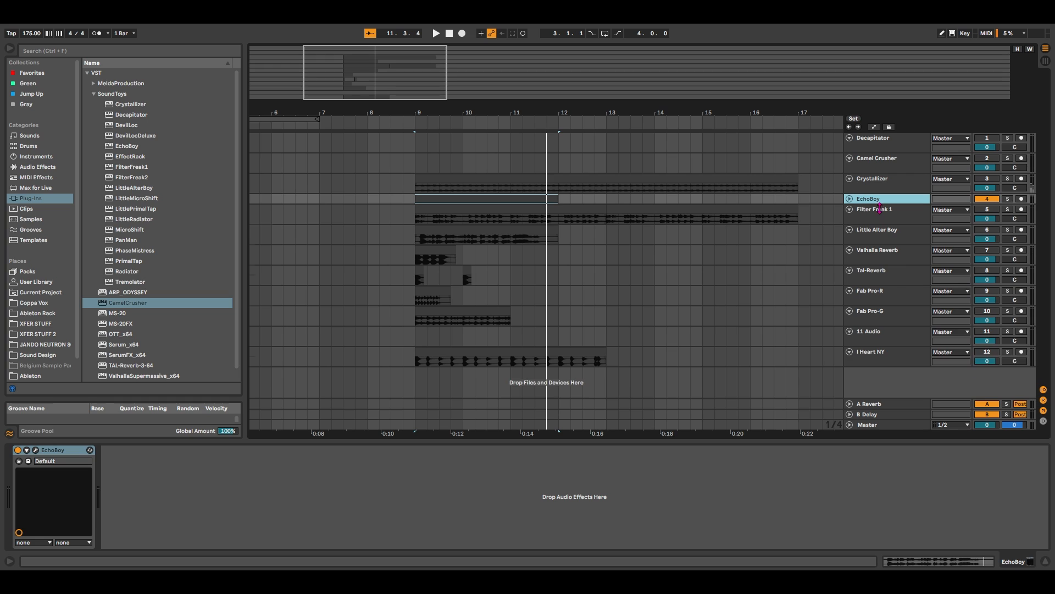
- Select the Filter Freak 1 track and enlarge its height to show the waveforms of its clips from bar 9 to 17
left_click(897, 222)
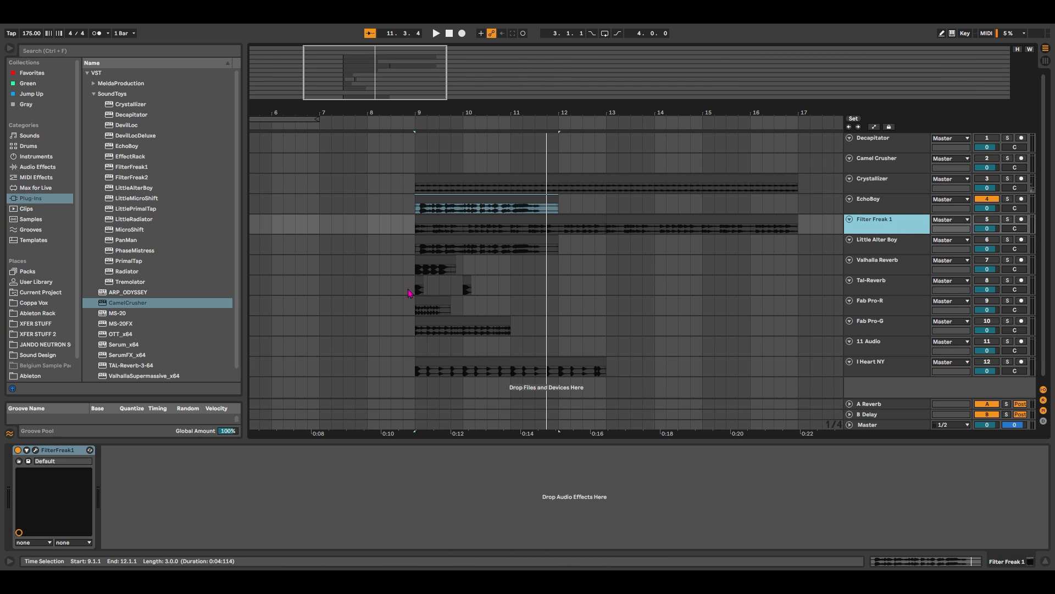
left_click(582, 221)
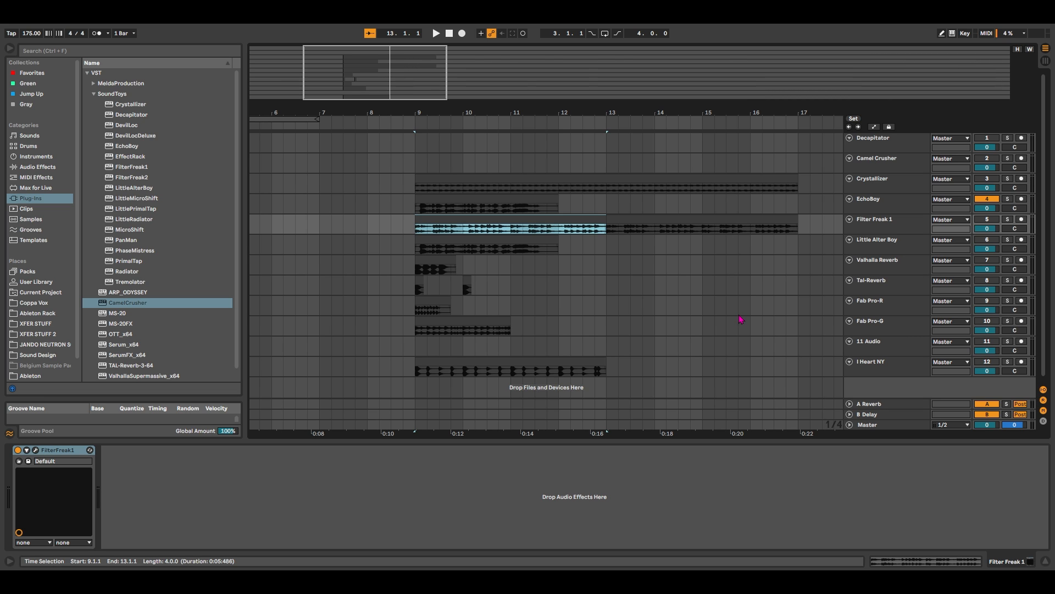
left_click_drag(878, 235, 880, 308)
left_click(427, 219)
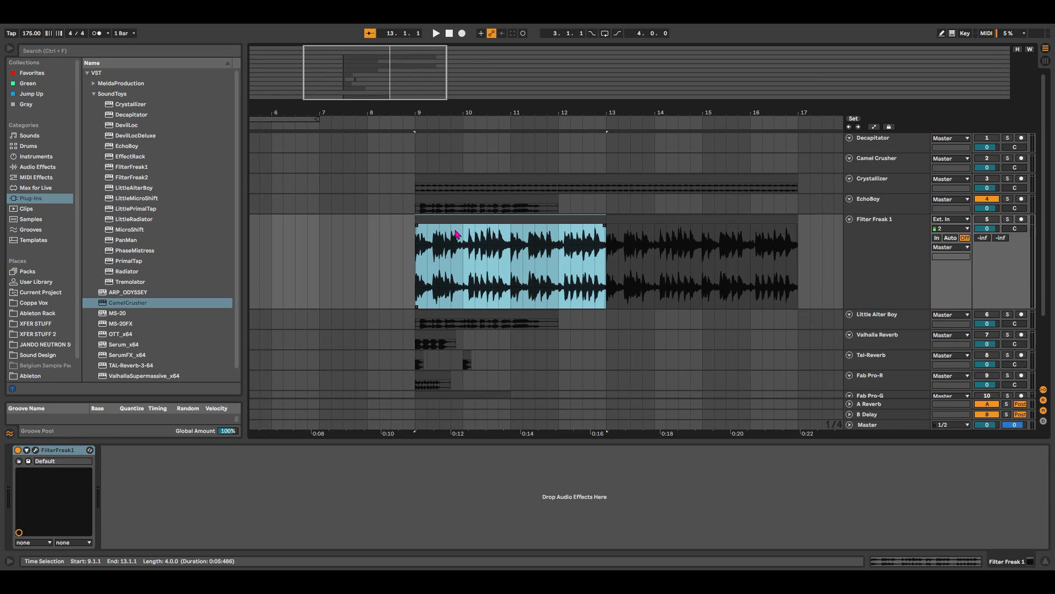
left_click_drag(417, 266, 786, 267)
left_click(753, 268)
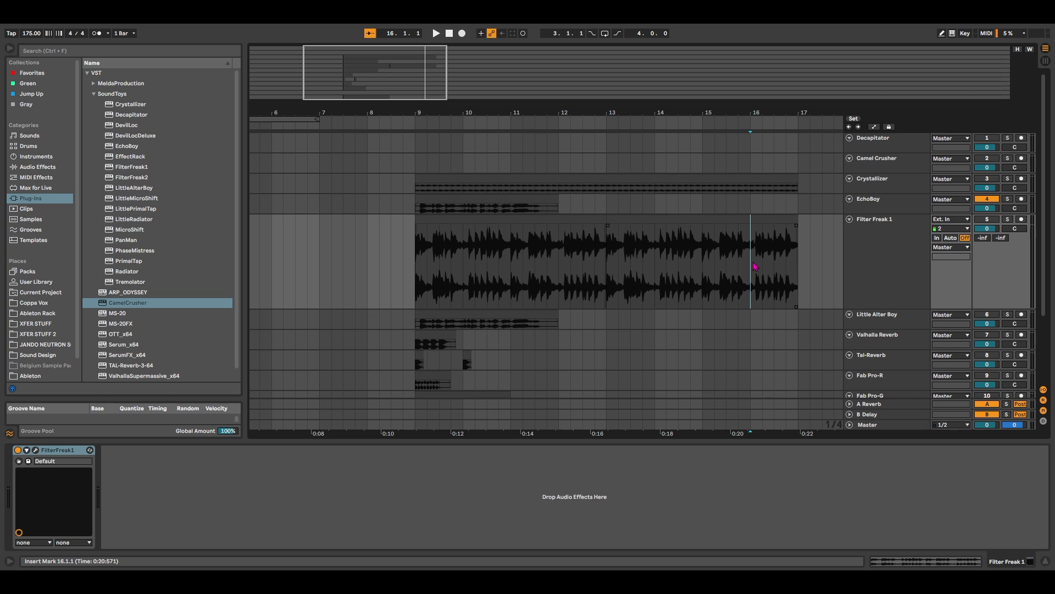
- Look over the effect tracks from Little Alter Boy up to Decapitator and the SoundToys plug-ins from Tremolator up to LittlePrimalTap
left_click(906, 319)
left_click(882, 264)
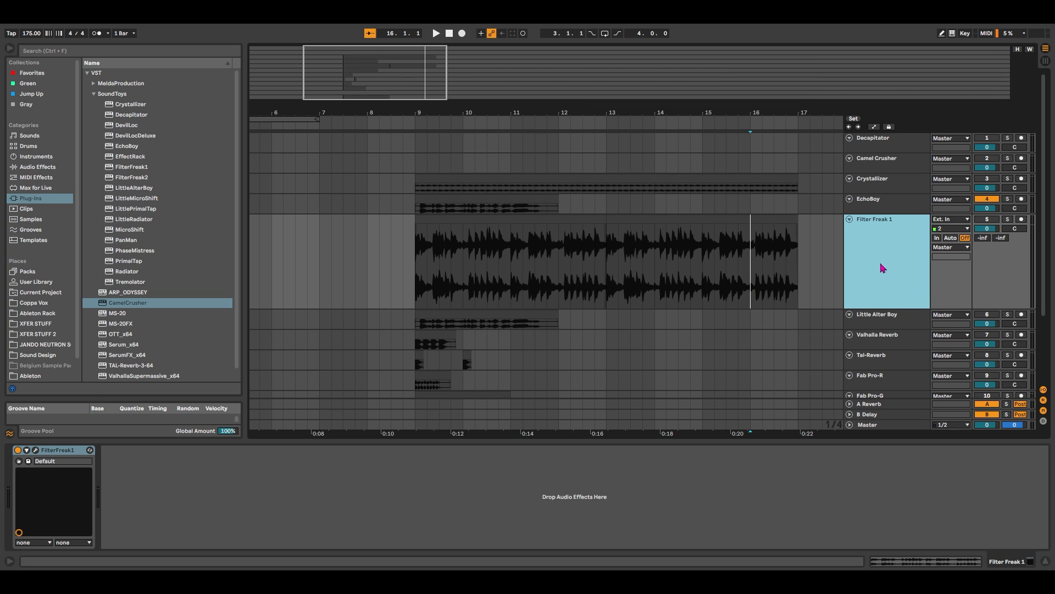
left_click(885, 202)
left_click(888, 184)
left_click(893, 145)
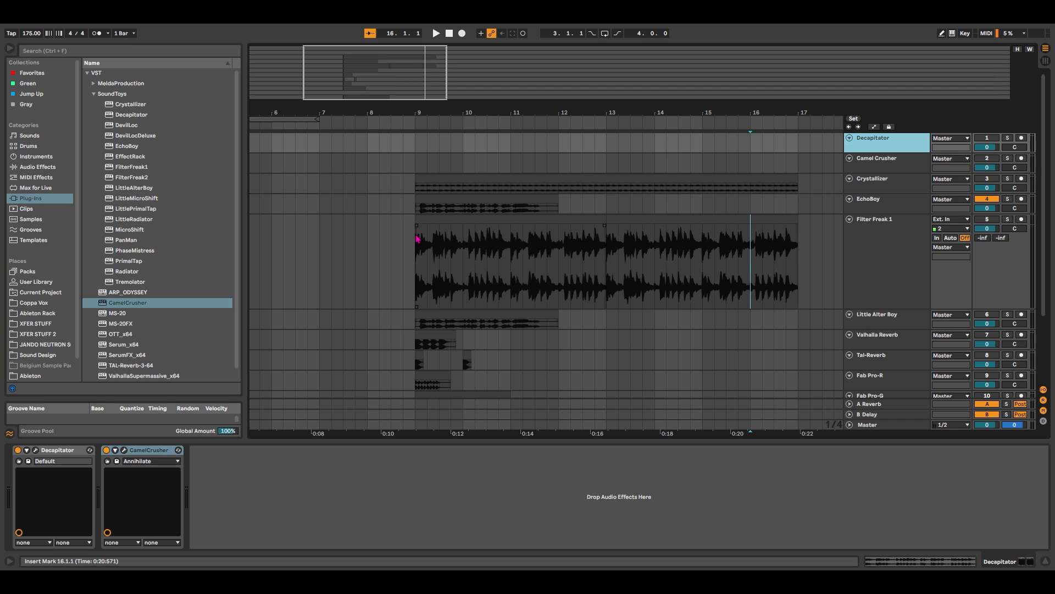
left_click(144, 281)
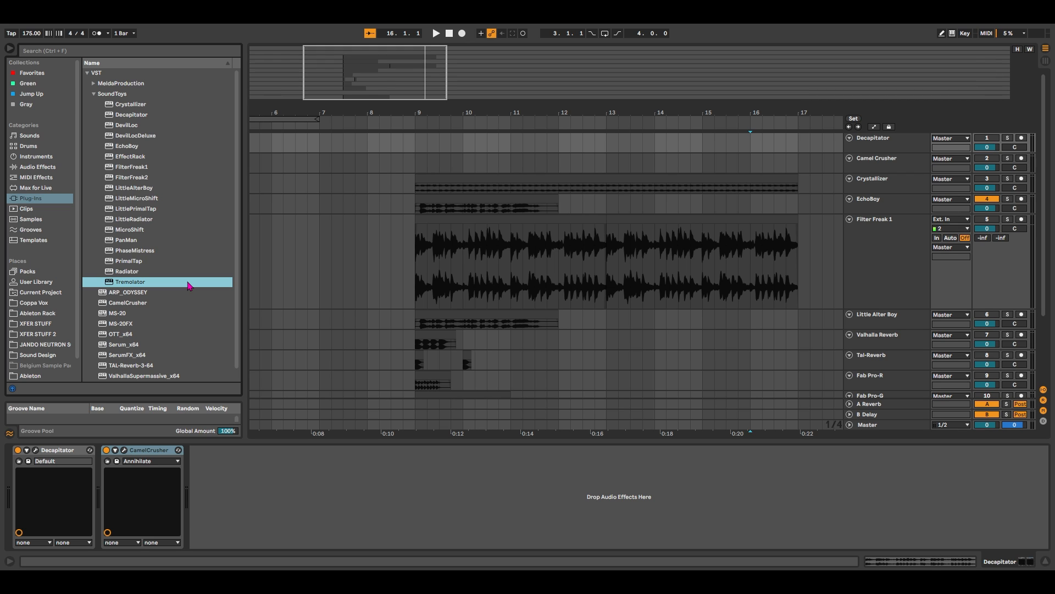
key("Up")
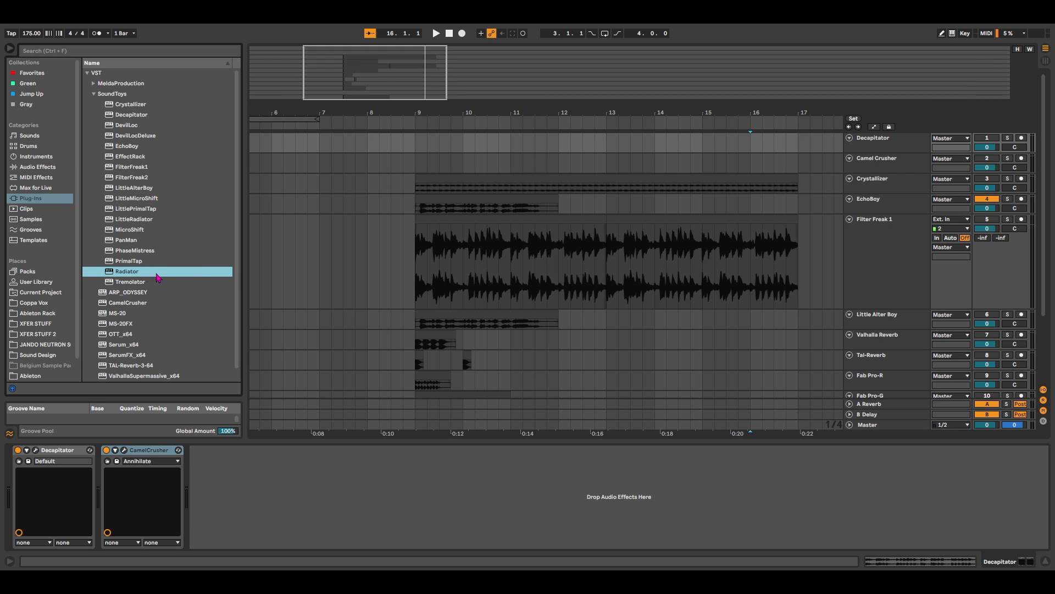
left_click(137, 252)
left_click(139, 228)
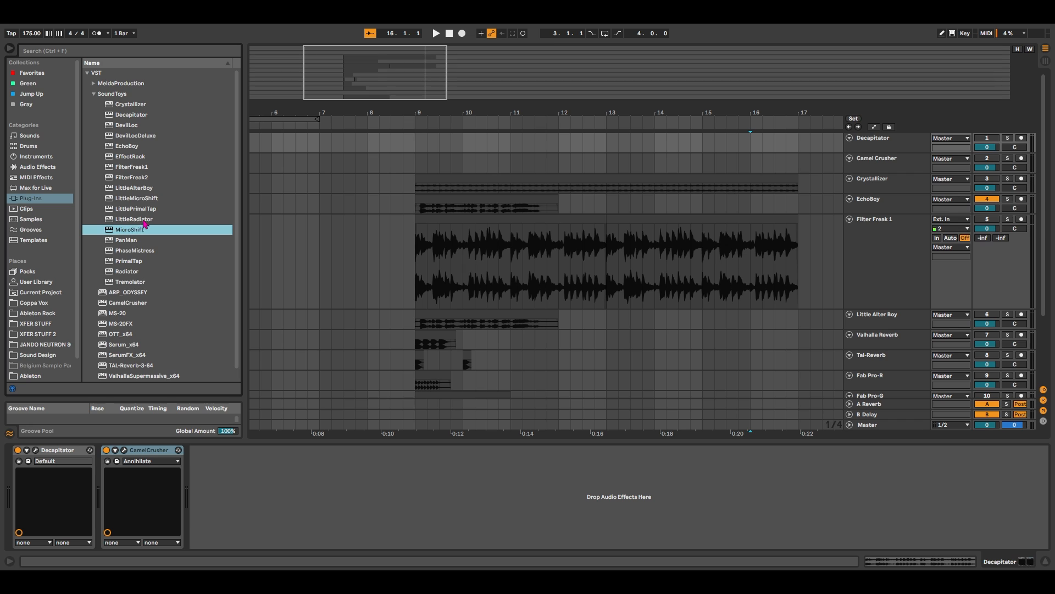
left_click(144, 212)
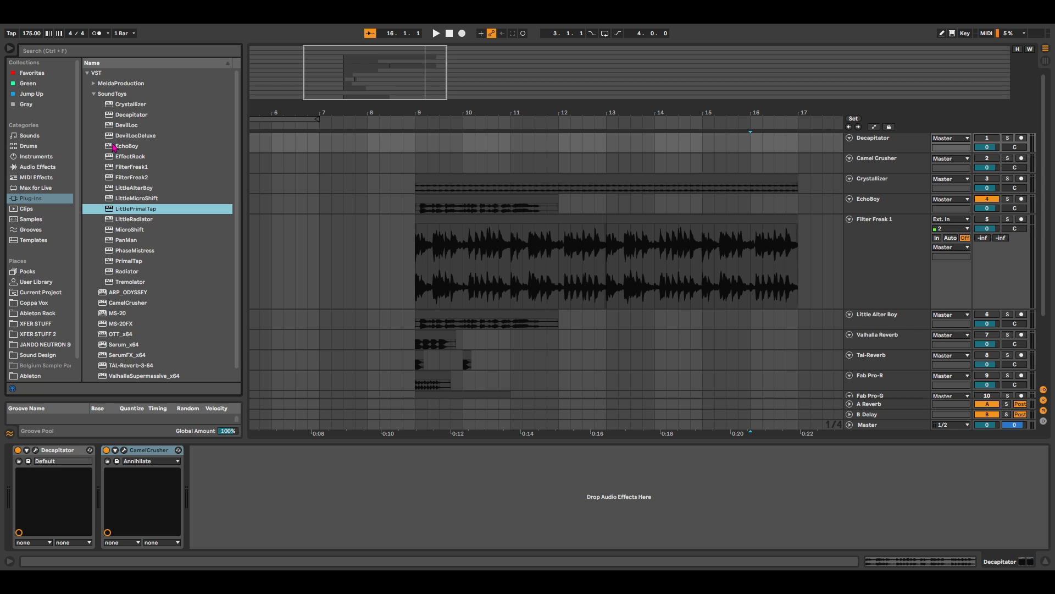
- Bypass FilterFreak1, select the Filter Freak 1 track's first clip from bar 9 to 13, solo the track and play it dry
left_click(470, 270)
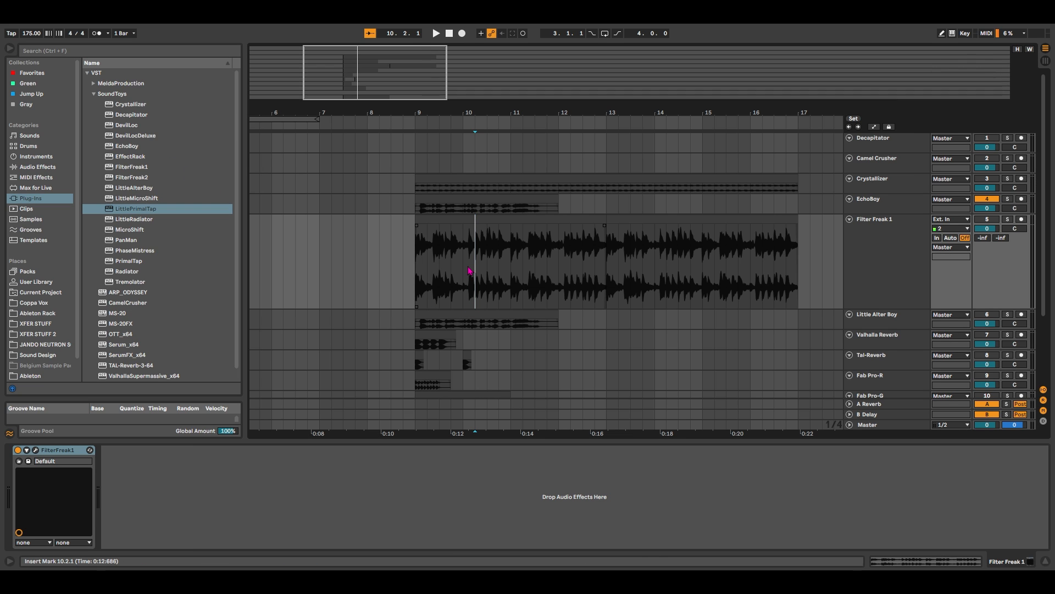
left_click_drag(413, 270, 794, 250)
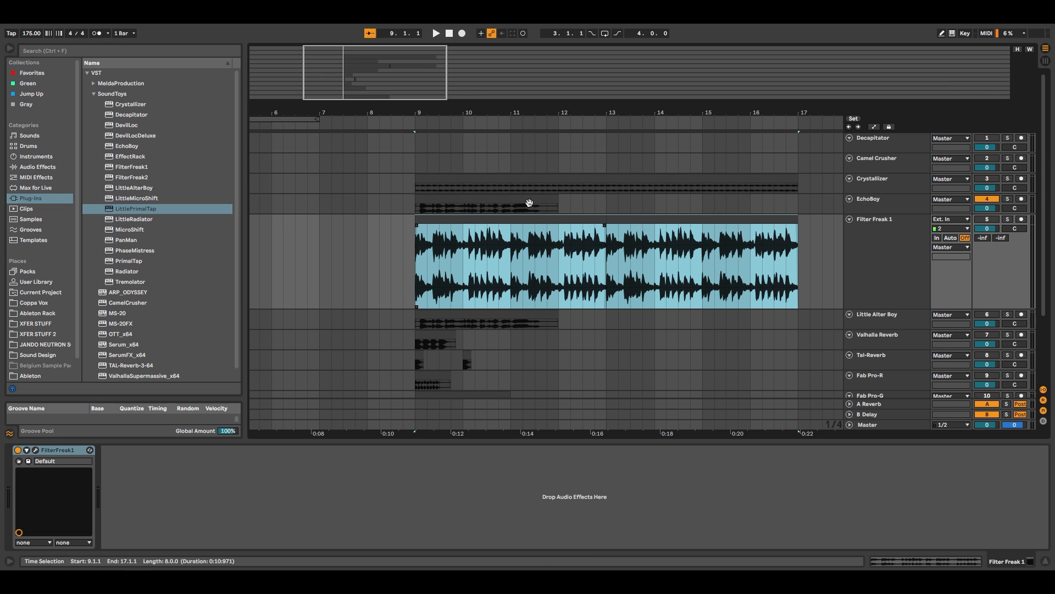
left_click(18, 449)
left_click(480, 224)
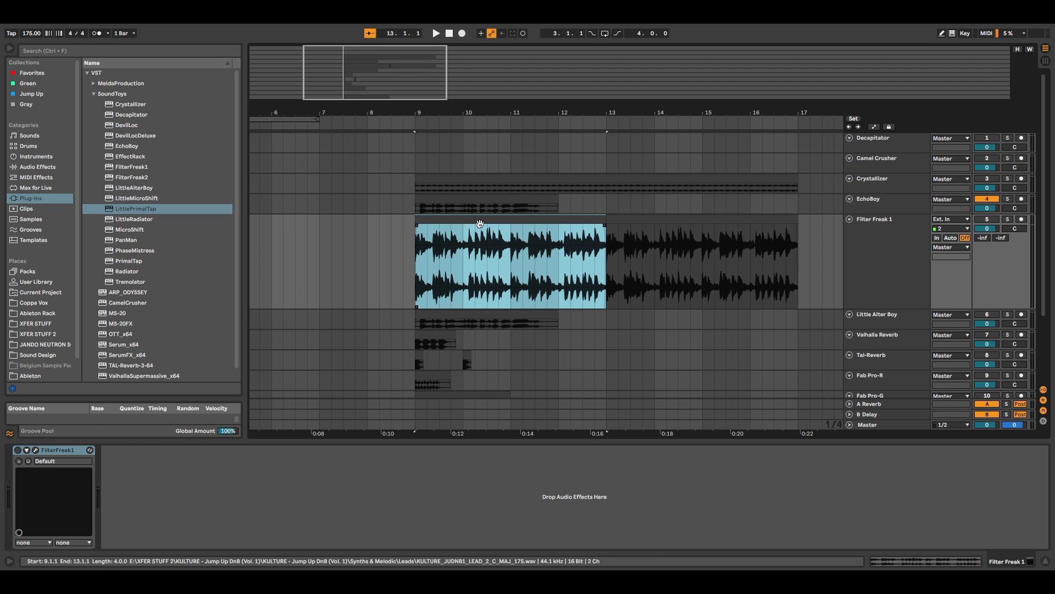
key("s")
key("space")
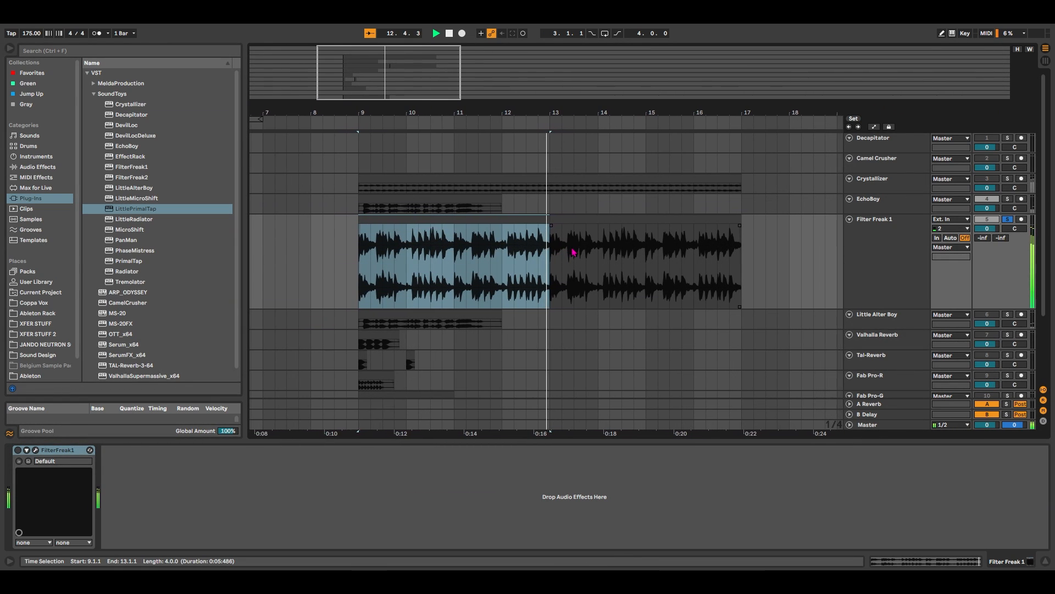
- Re-enable FilterFreak1, open its plug-in window, move it clear of the track's waveforms and toggle playback
left_click(17, 449)
left_click(35, 450)
left_click_drag(428, 140, 263, 41)
key("space")
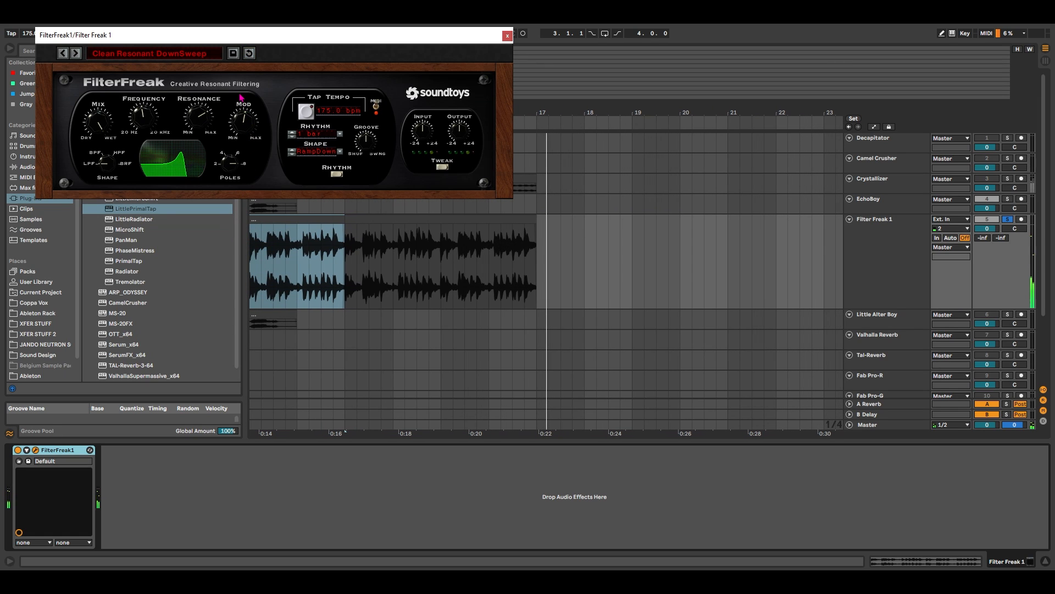
- Load 16 Step Rhythm from FilterFreak's 02 Rhythmic folder, play the clip and advance to Back Scratcher
left_click(119, 55)
mouse_move(125, 59)
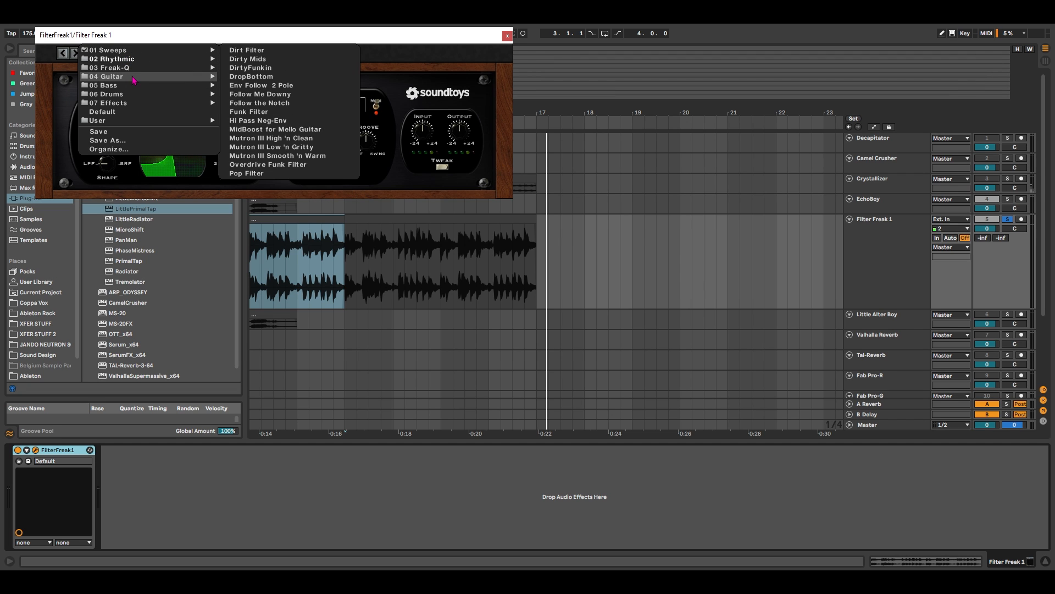
left_click(256, 50)
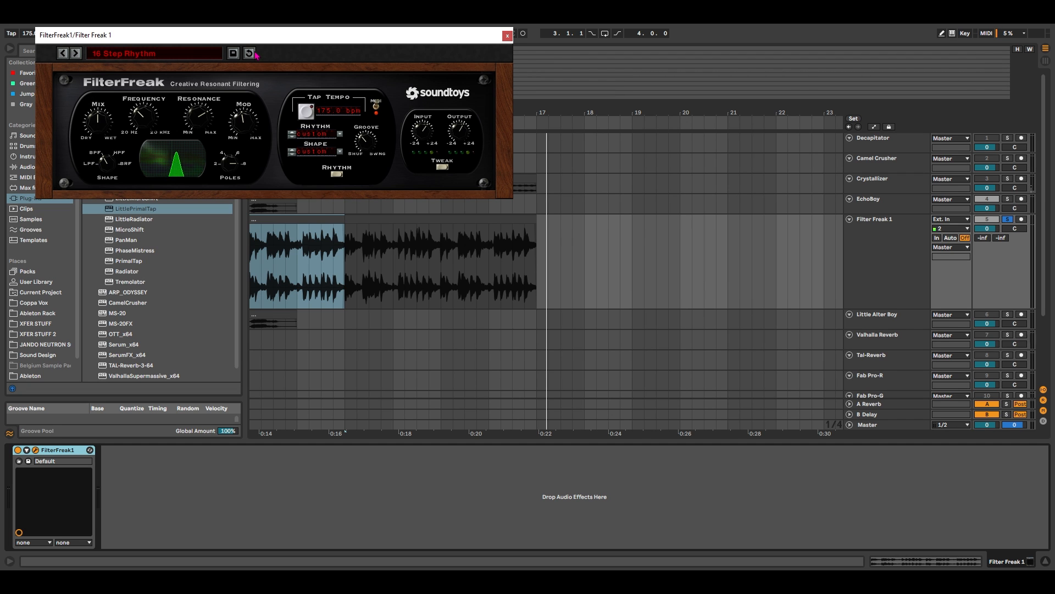
left_click(76, 53)
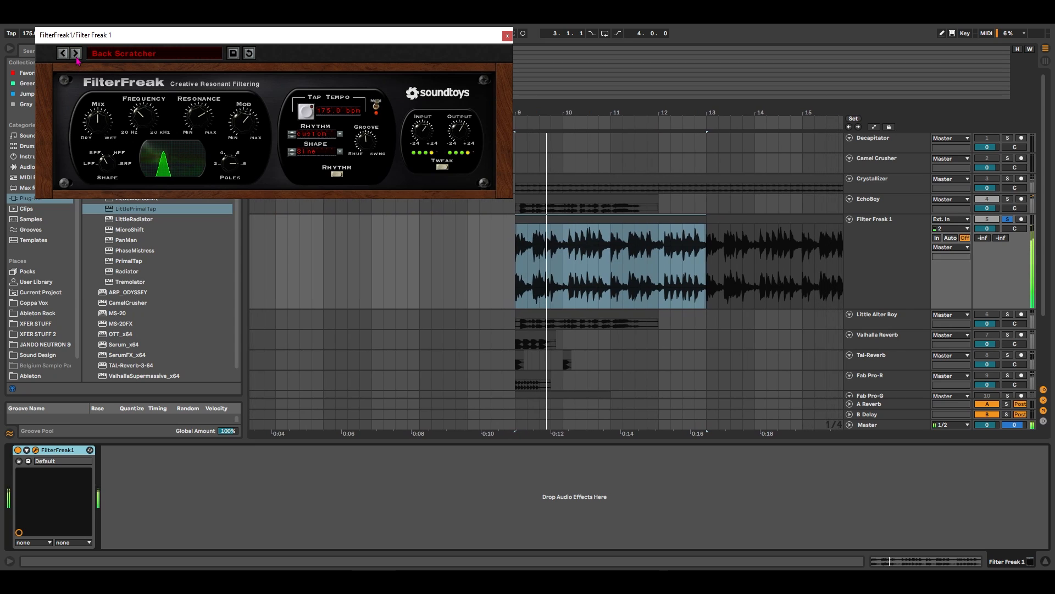
- Load Bass and 303 from FilterFreak's 05 Bass folder and advance through Bass Tweaker to Fat and Fuzzy Bass while the clip plays
left_click(134, 55)
mouse_move(153, 106)
mouse_move(154, 85)
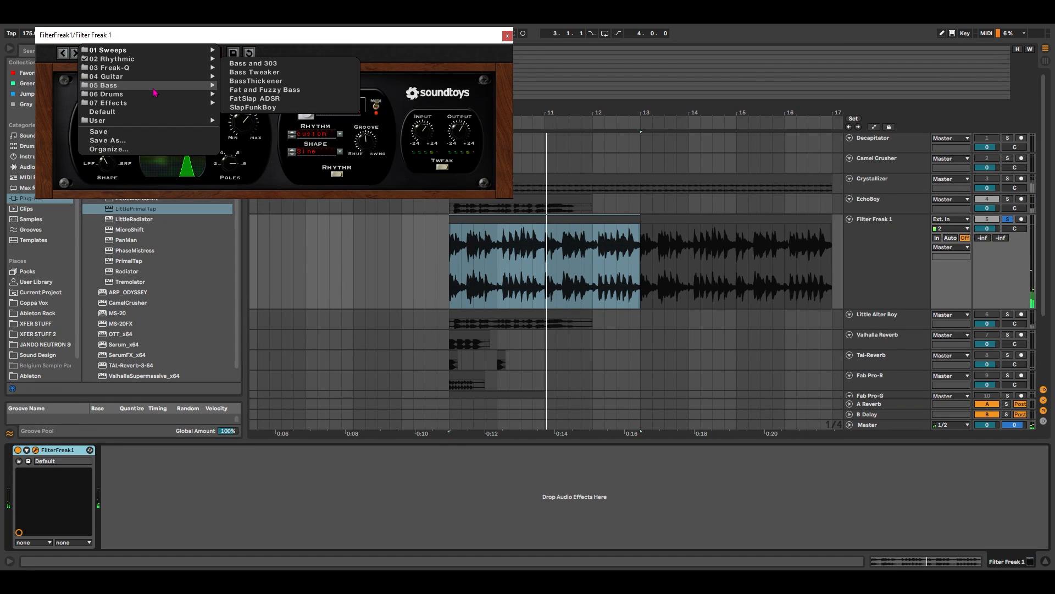
left_click(261, 66)
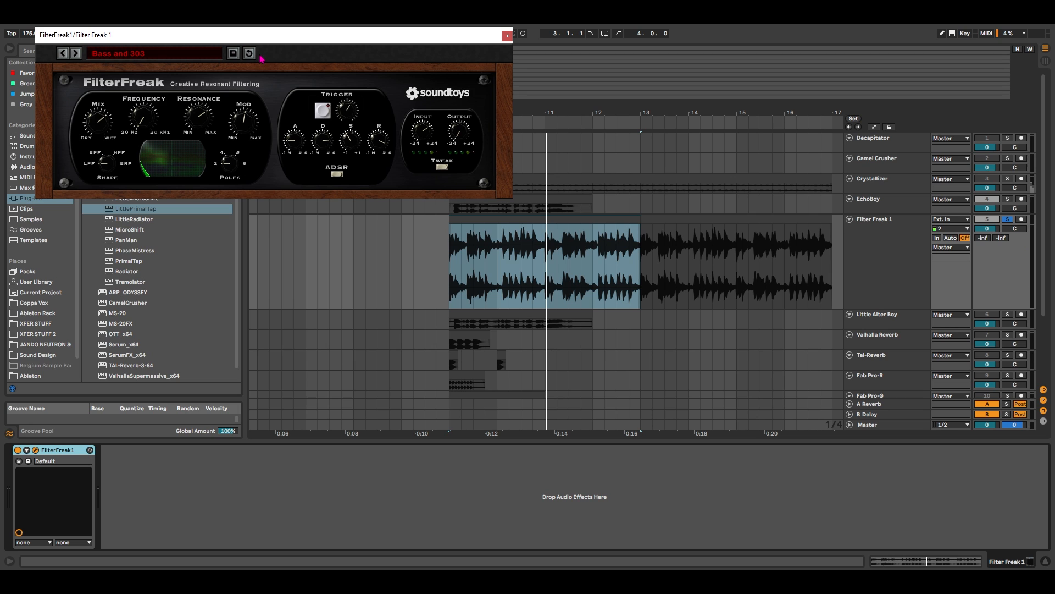
left_click(76, 53)
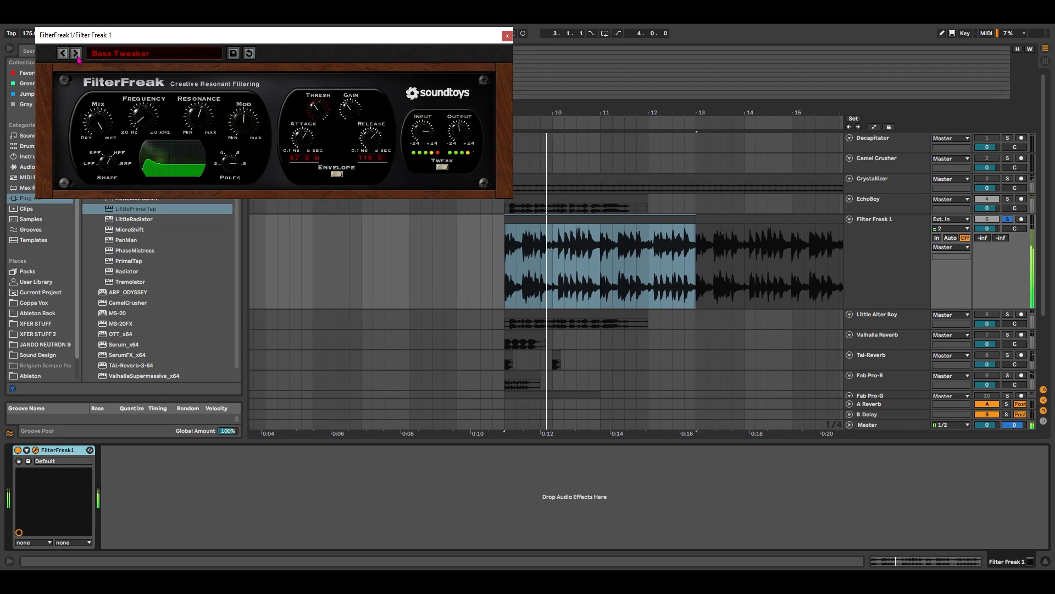
left_click(76, 53)
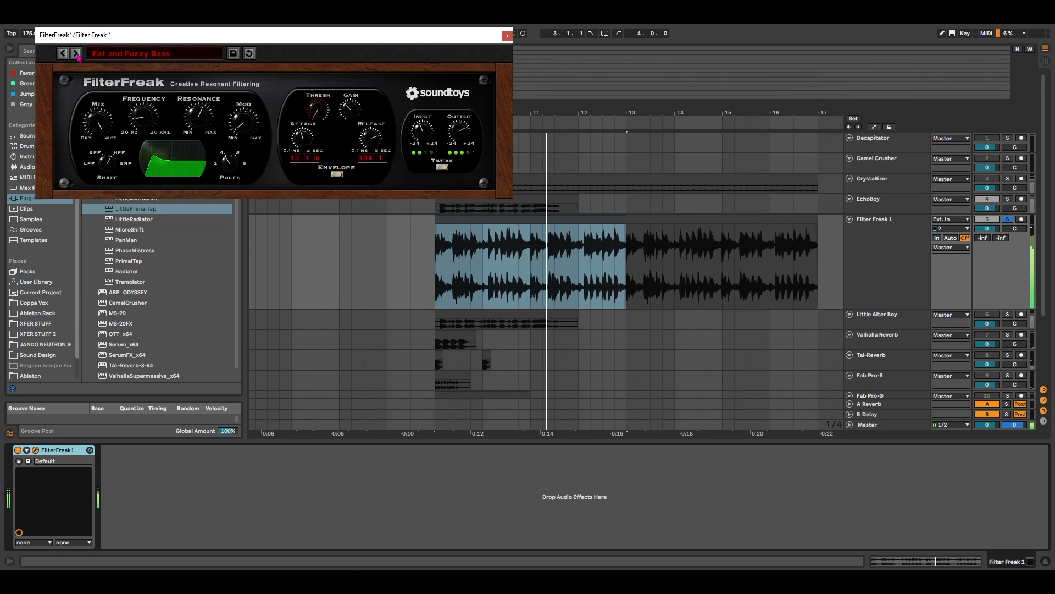
- Load Chirp from FilterFreak's 07 Effects folder and advance through Flange Filter to RadioTuner while the clip plays
left_click(134, 58)
mouse_move(142, 61)
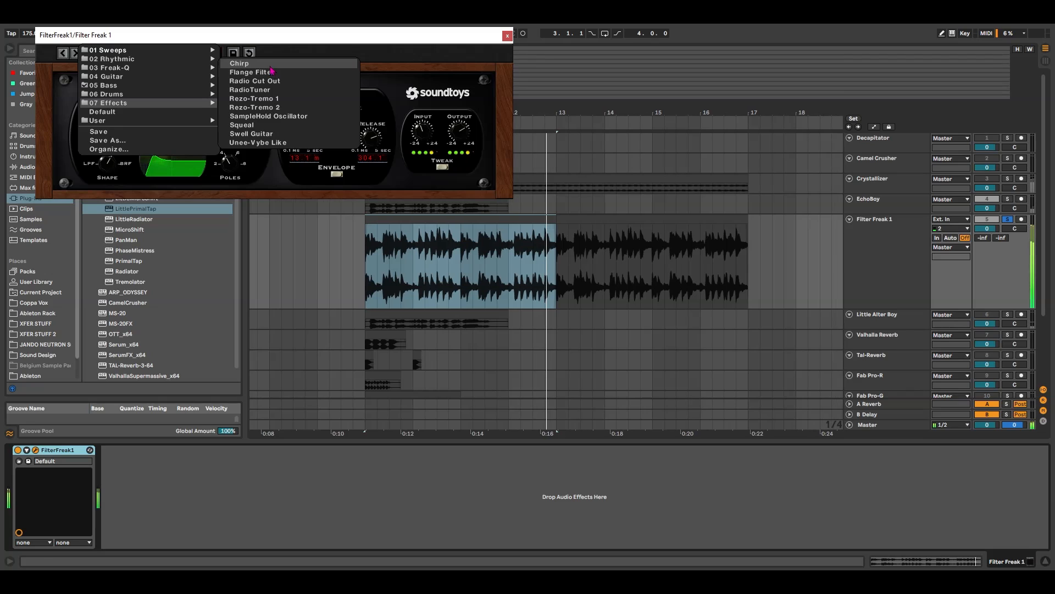
left_click(236, 61)
left_click(76, 54)
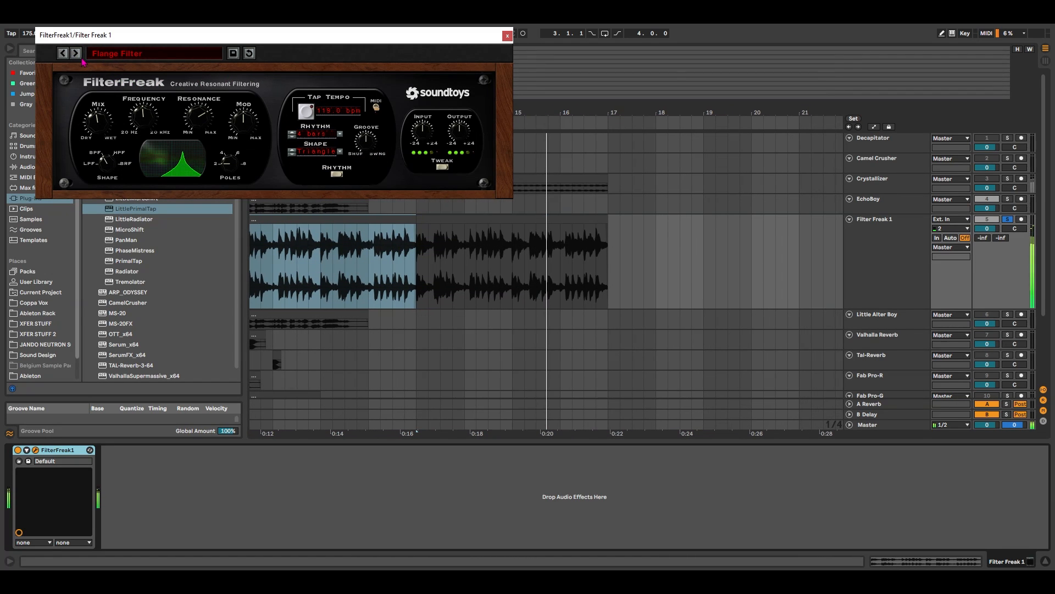
left_click(80, 57)
left_click(80, 57)
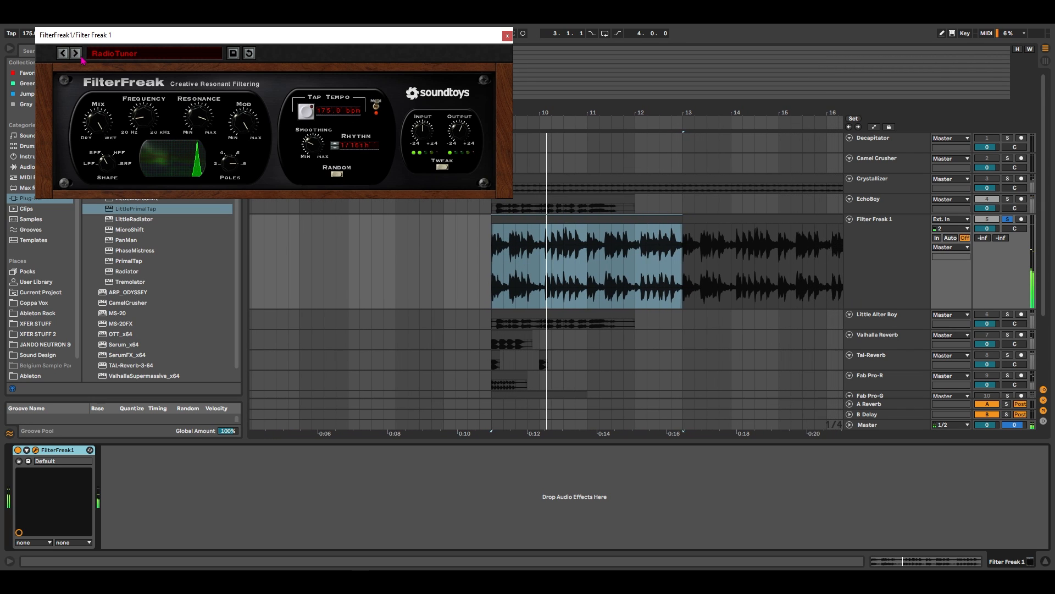
- Stop playback, unsolo the Filter Freak 1 track, close its plug-in window and shrink the track's height
left_click(507, 36)
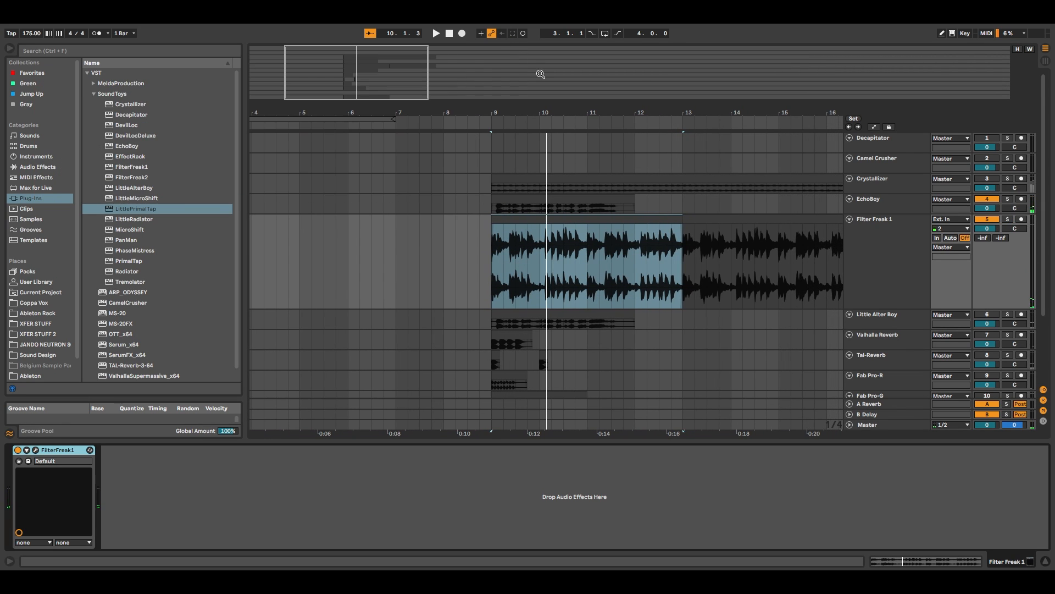
left_click(872, 203)
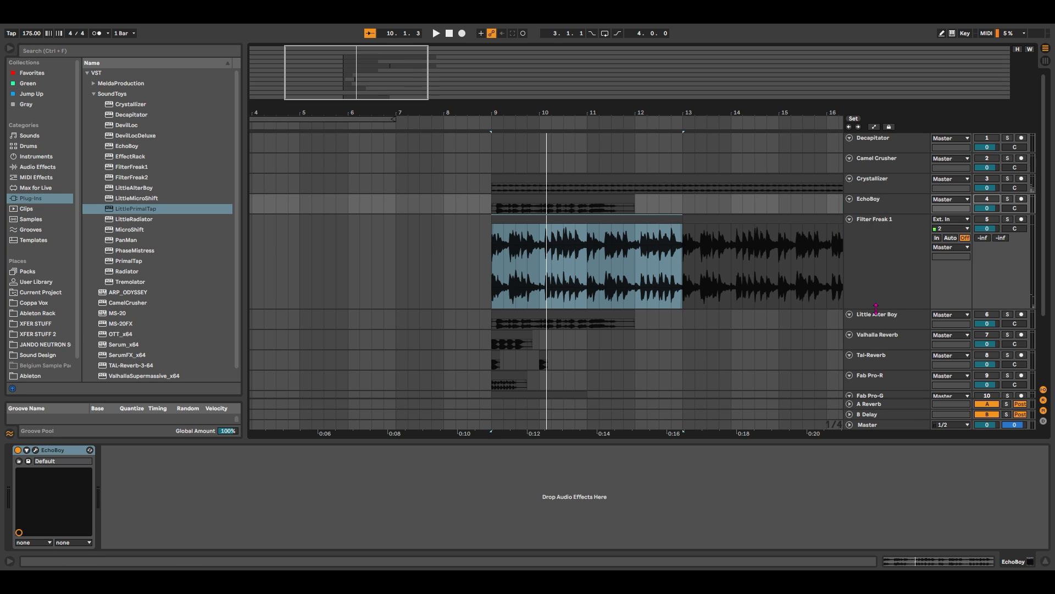
left_click_drag(876, 308, 876, 235)
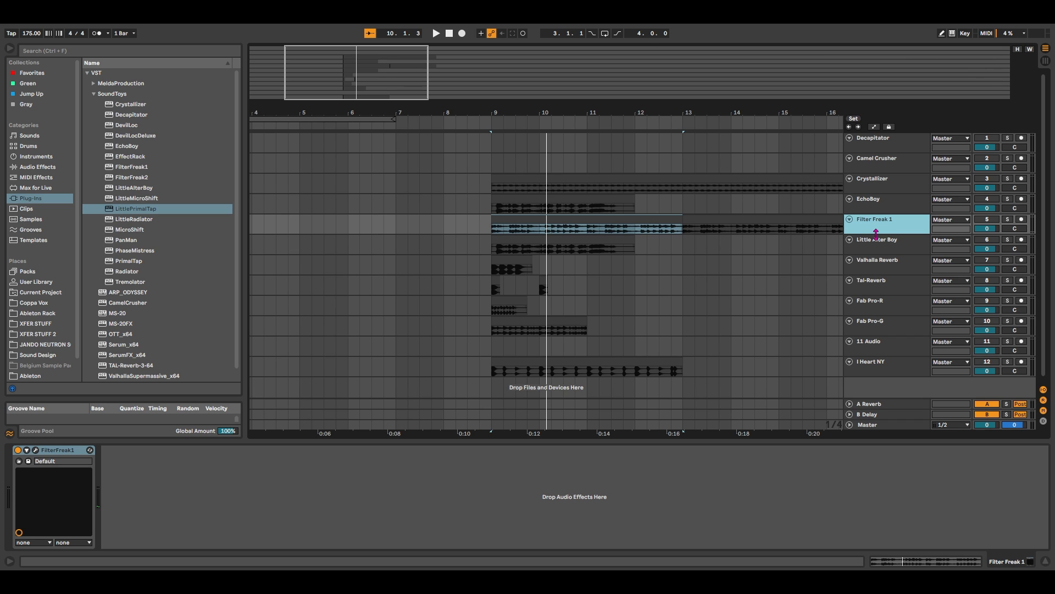
- Enlarge the Little Alter Boy track's height, select its clip from bar 9 to 12 and solo the track
left_click(885, 247)
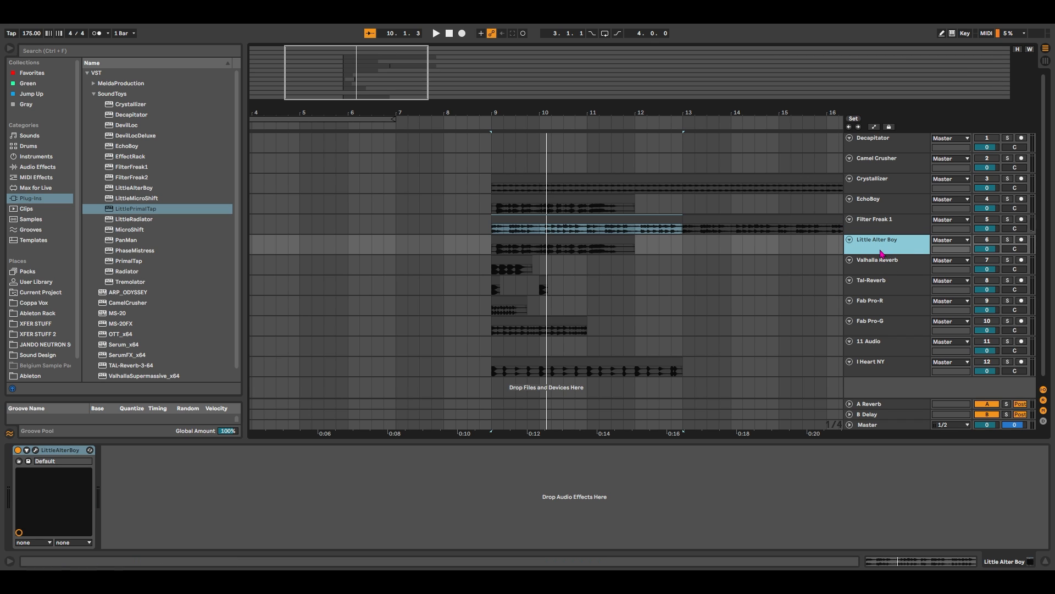
left_click_drag(882, 252, 872, 328)
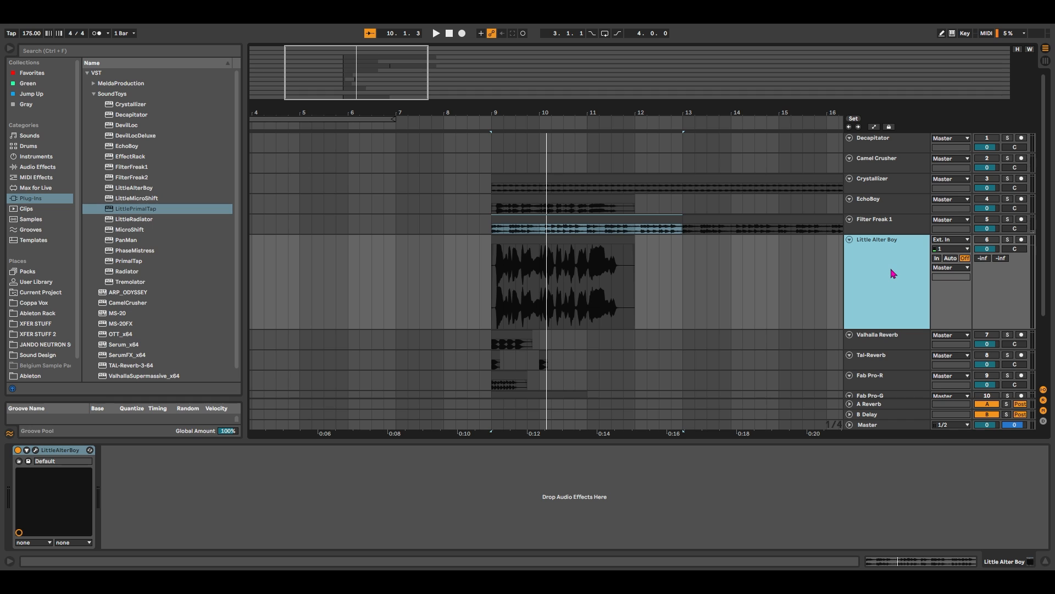
left_click(609, 248)
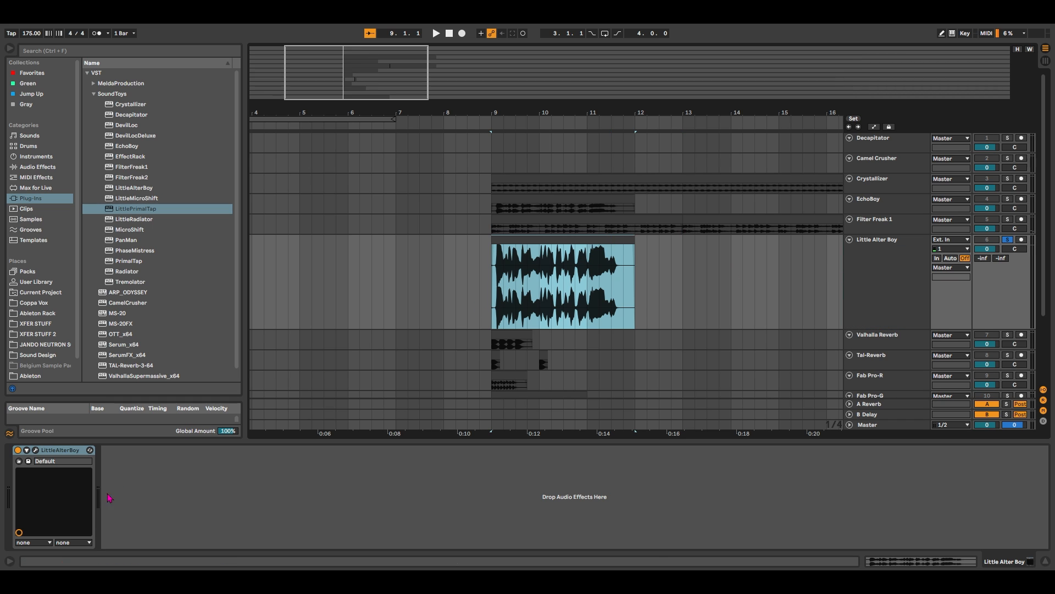
- Open the LittleAlterBoy plug-in window, move it clear of the clip, bypass the effect and play the dry vocal
left_click(35, 450)
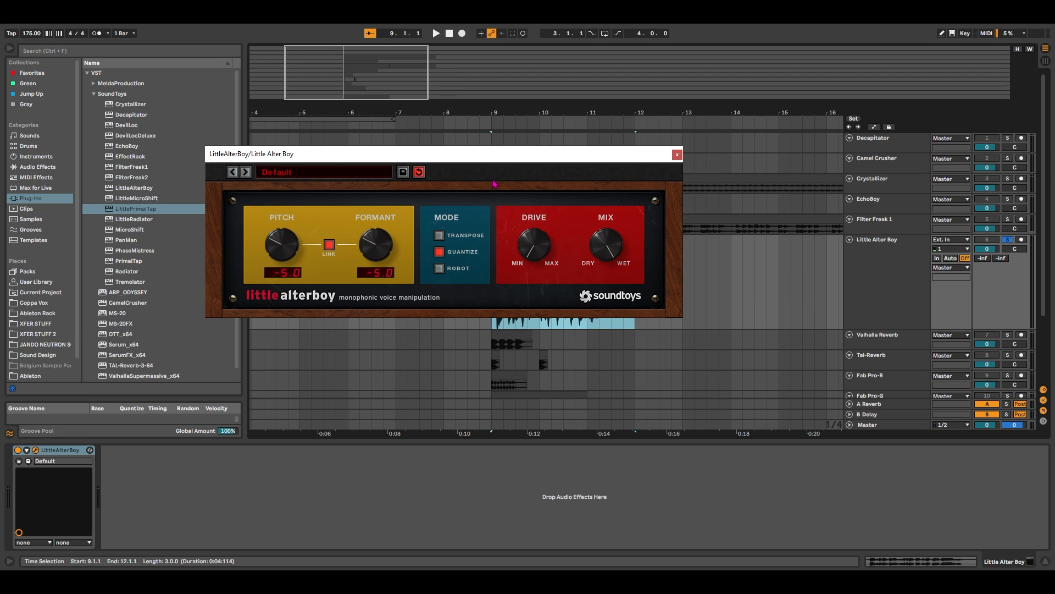
left_click_drag(518, 161, 384, 65)
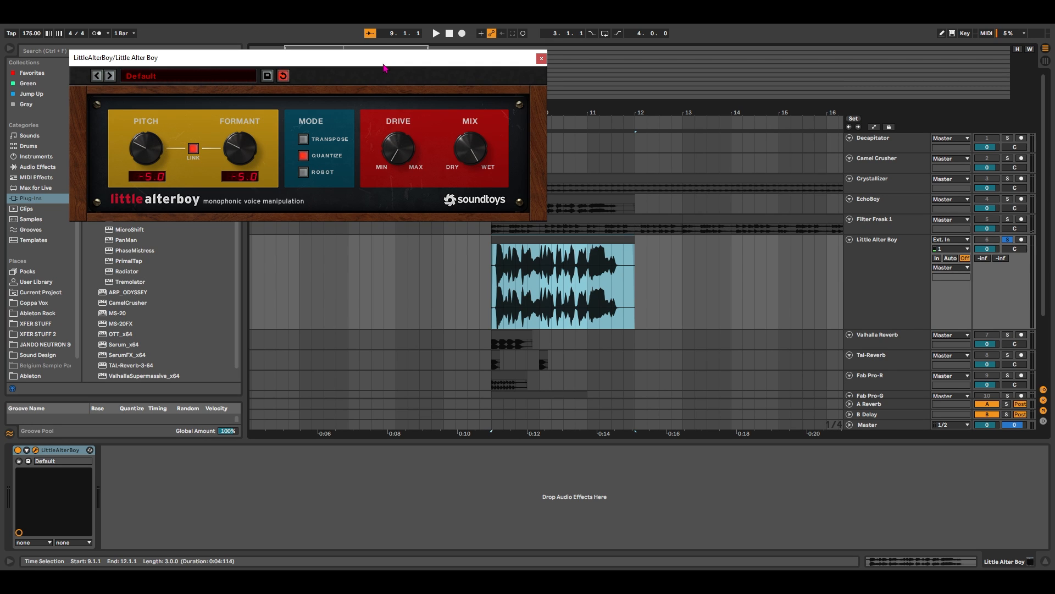
left_click(17, 449)
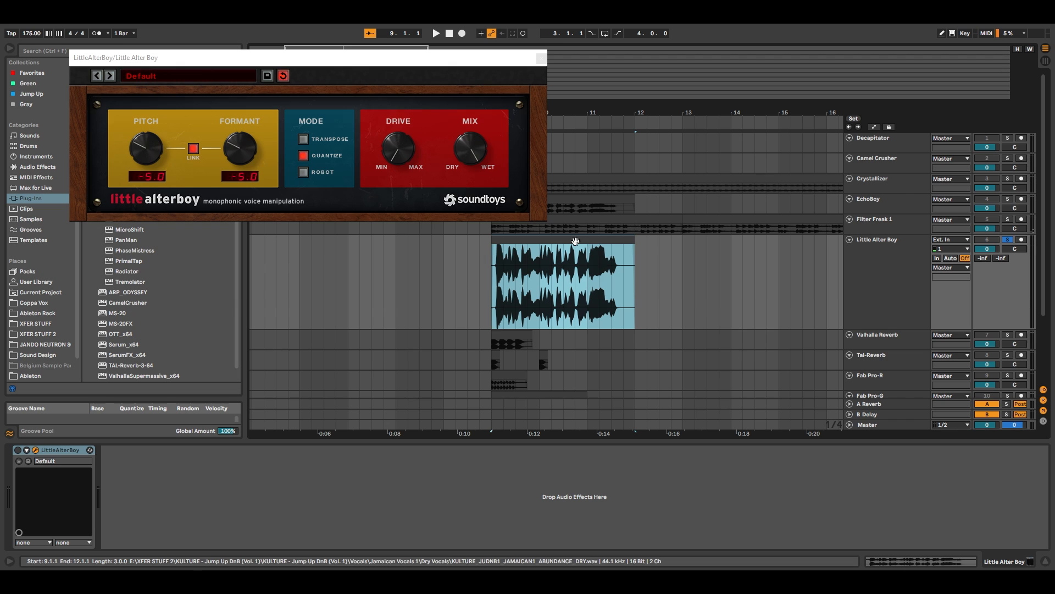
key("space")
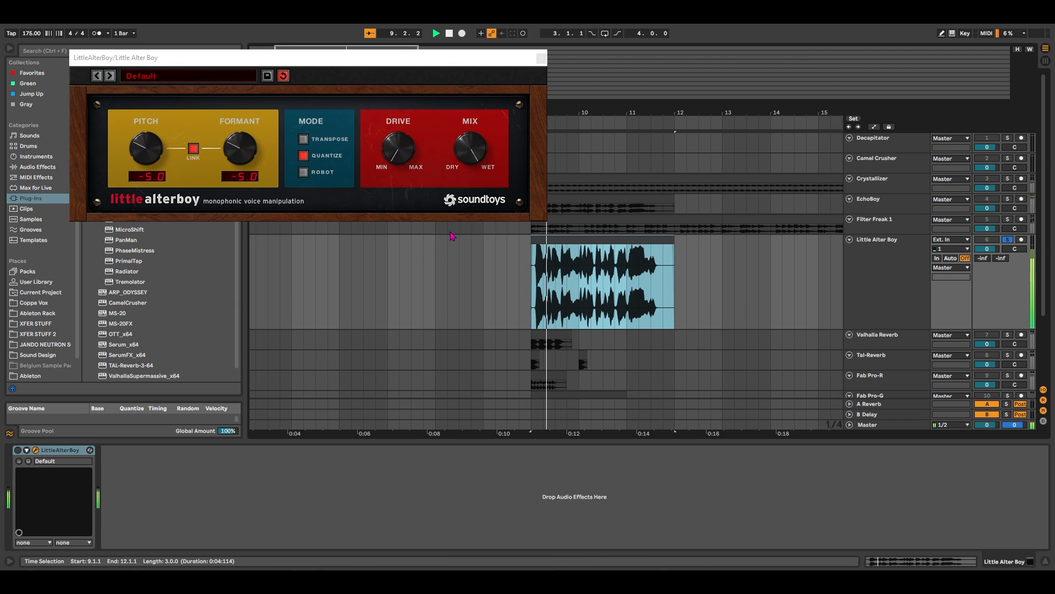
key("space")
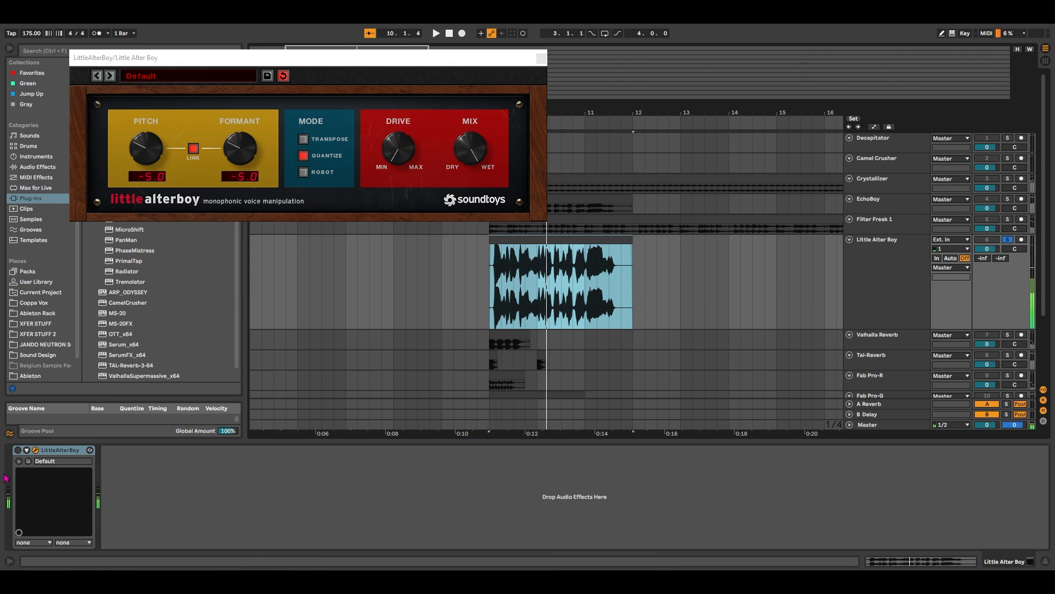
- Re-enable LittleAlterBoy, try its Pitch knob and Link switch, and play the vocal with linked Pitch and Formant at -5.0
left_click(18, 450)
left_click_drag(232, 59, 271, 107)
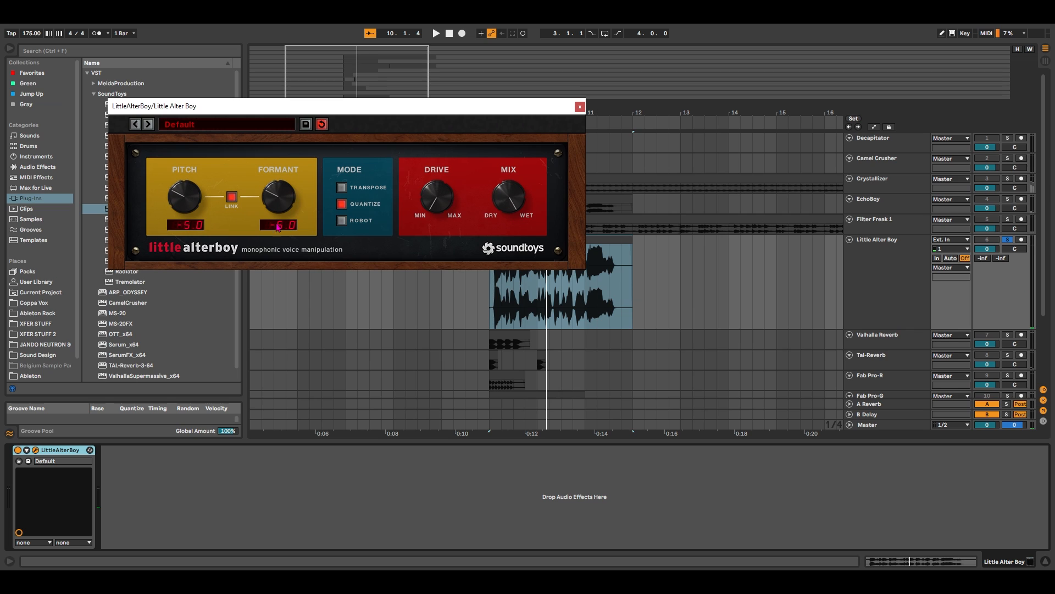
left_click_drag(170, 204, 177, 228)
left_click(234, 199)
left_click(231, 197)
key("space")
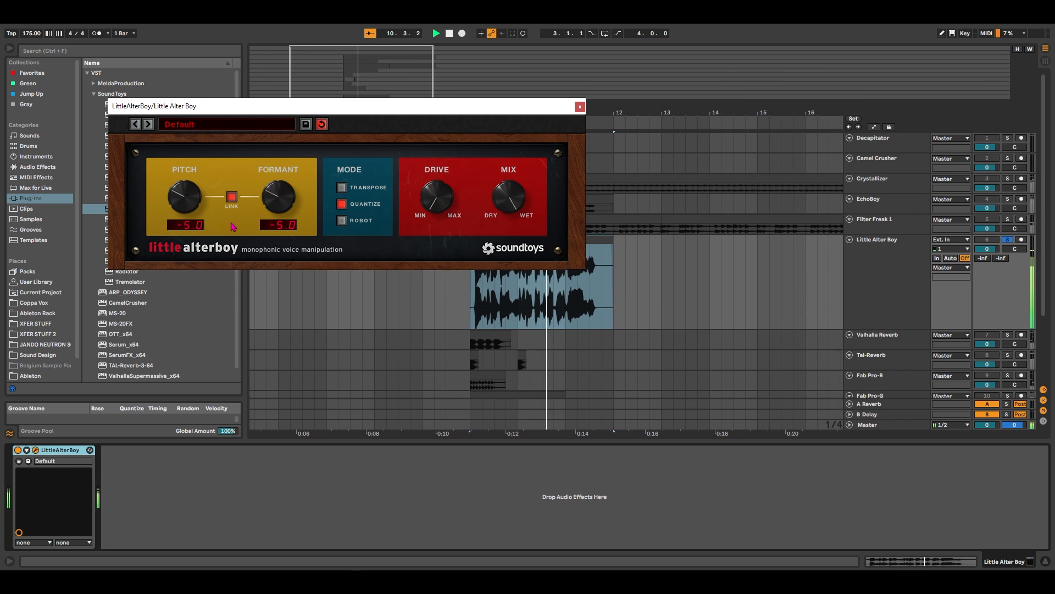
key("space")
- Set LittleAlterBoy's linked Pitch and Formant to -3.0 and play a short part of the vocal
mouse_move(184, 191)
left_mouse_down()
mouse_move(181, 209)
mouse_move(193, 150)
mouse_move(200, 190)
left_mouse_up()
key("space")
key("space")
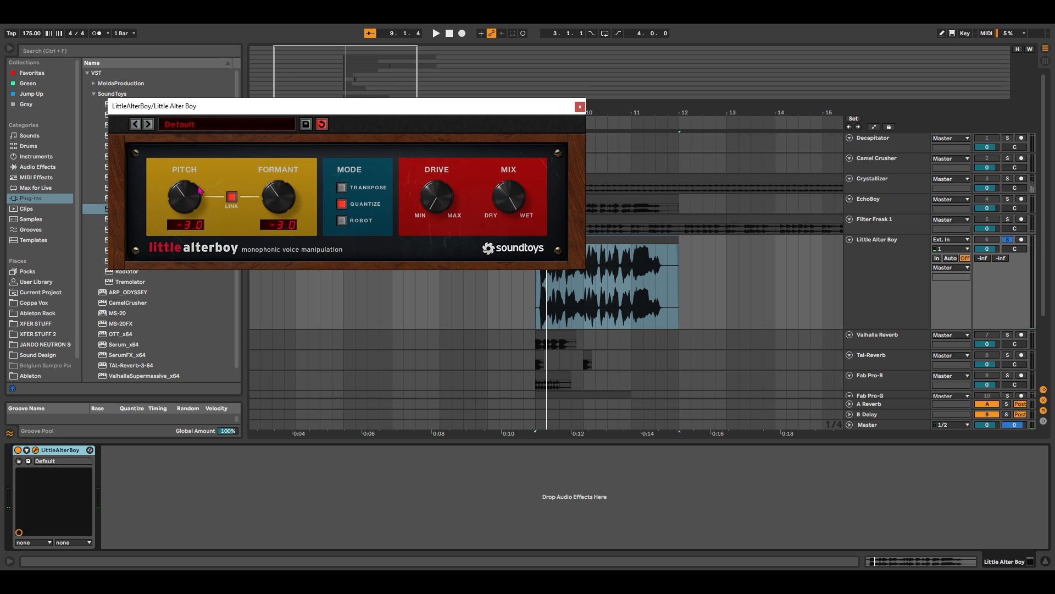
- Switch LittleAlterBoy to Transpose mode, play the vocal and set the linked Pitch and Formant to -5.0
left_click(343, 188)
key("space")
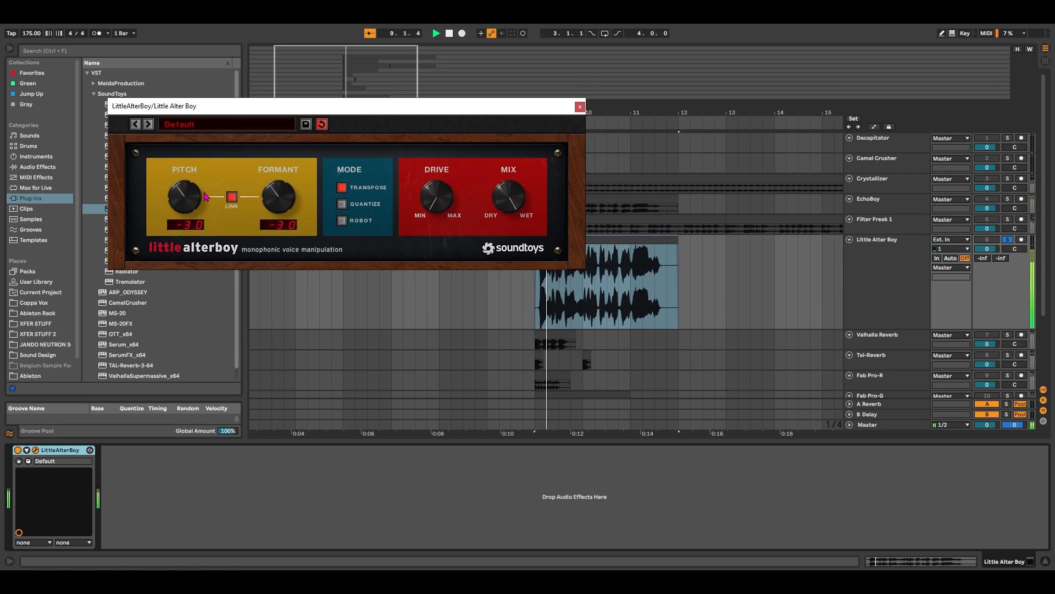
left_click_drag(190, 203, 190, 213)
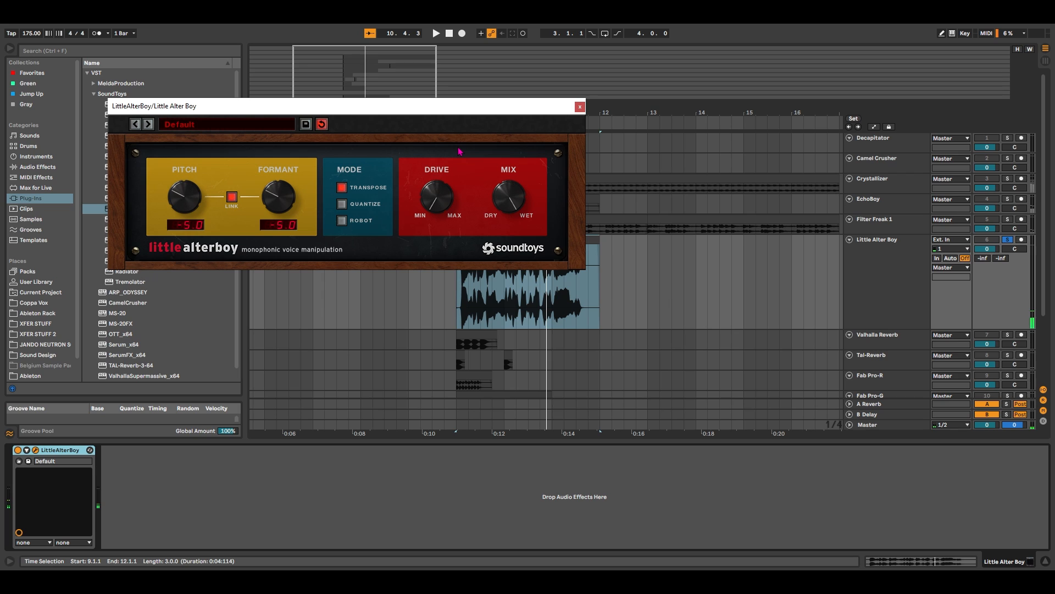
- Look through LittleAlterBoy's preset list and close it without loading a preset
left_click(187, 124)
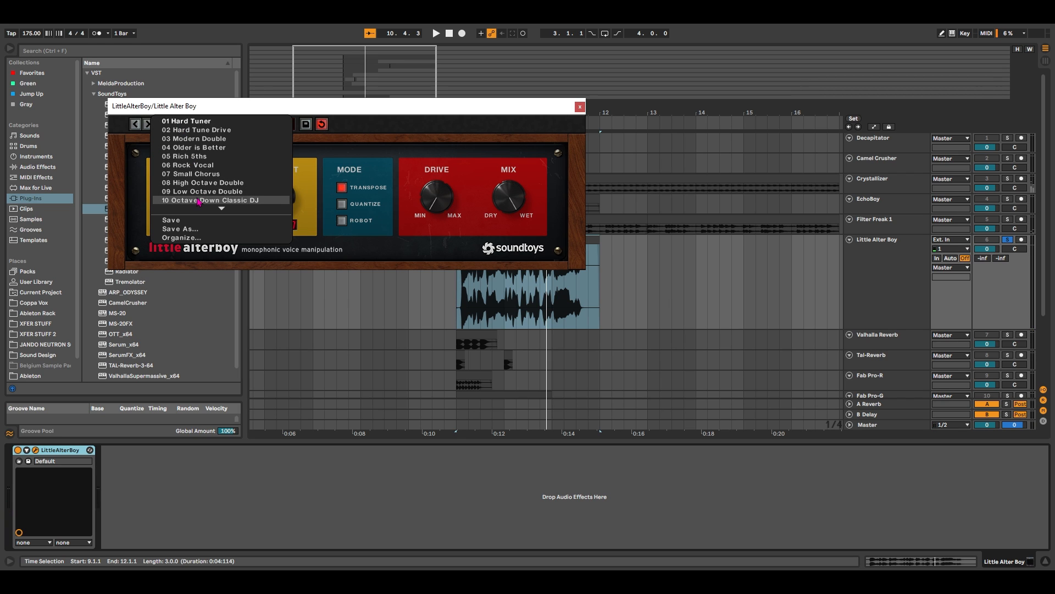
mouse_move(209, 215)
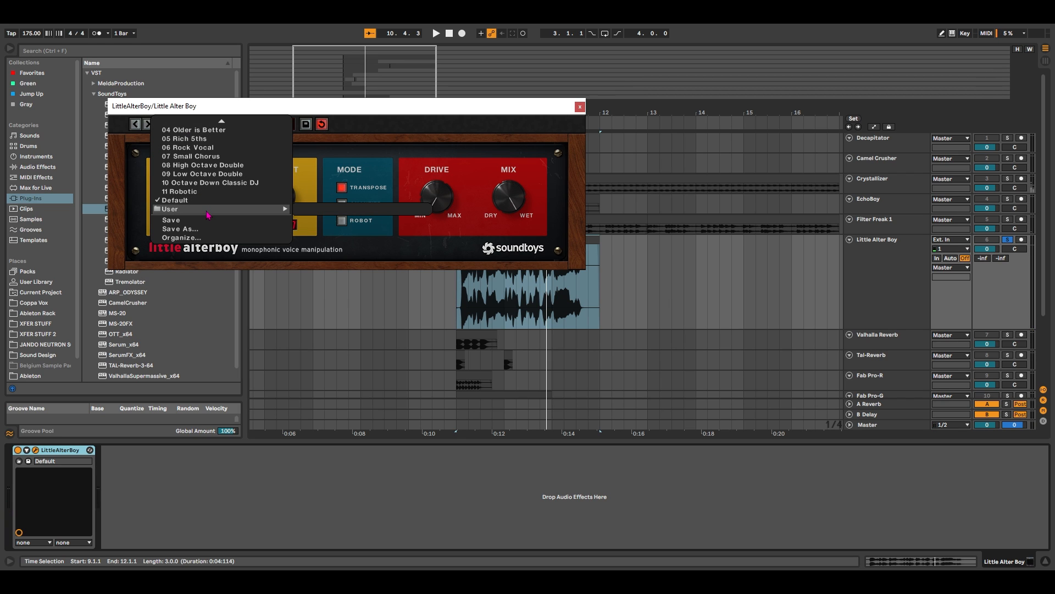
left_click(405, 130)
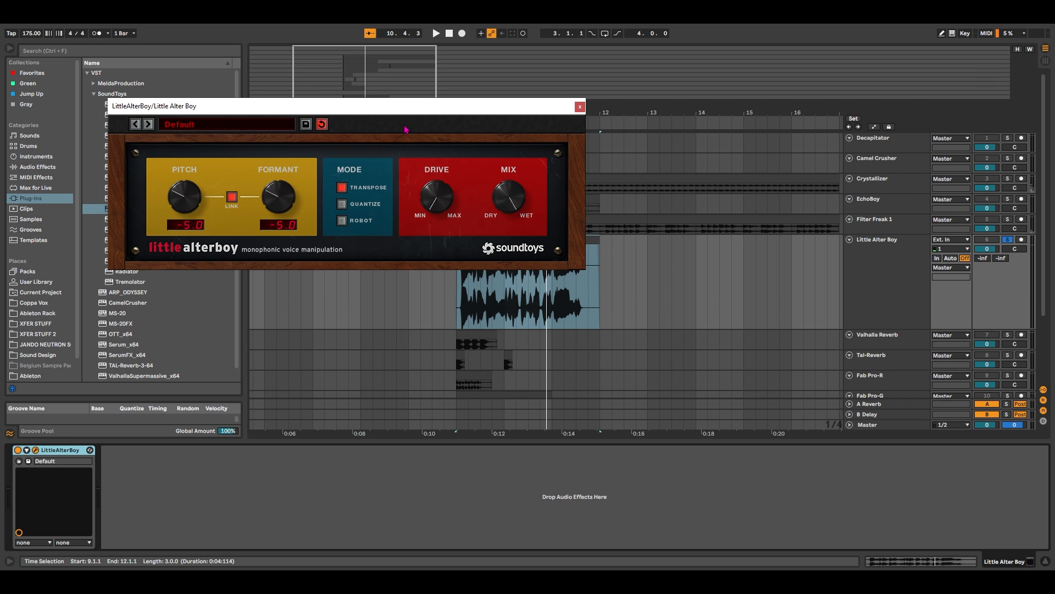
- Close the LittleAlterBoy window and reduce the Little Alter Boy track to its compact height
left_click(579, 106)
left_click_drag(886, 330, 888, 254)
left_click(530, 243)
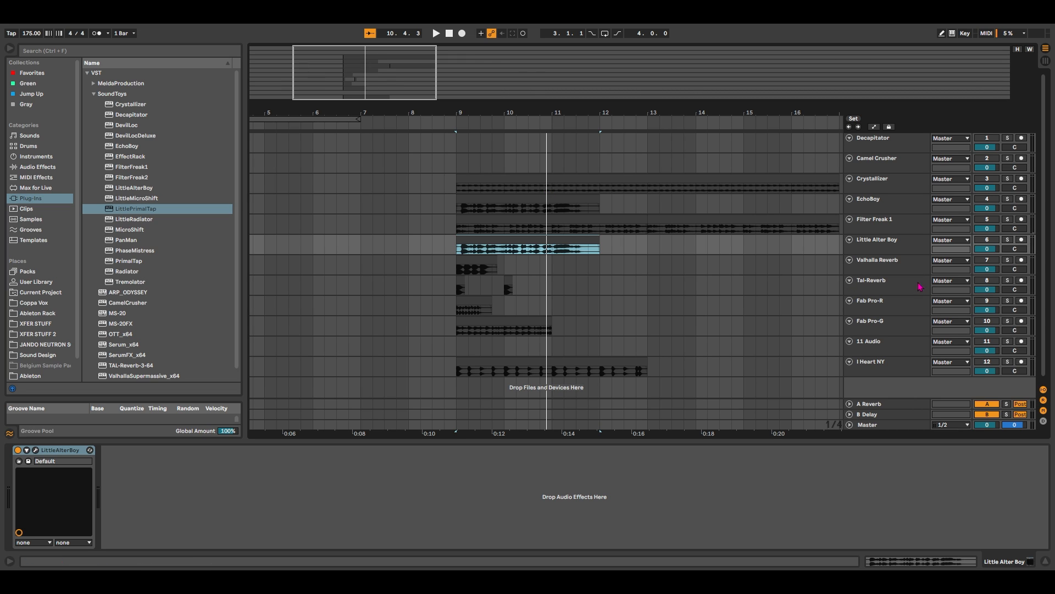
- Move the Fab Pro-R track directly above Tal-Reverb and enlarge the Valhalla Reverb and Fab Pro-R tracks
left_click(908, 270)
left_click(892, 309, "shift")
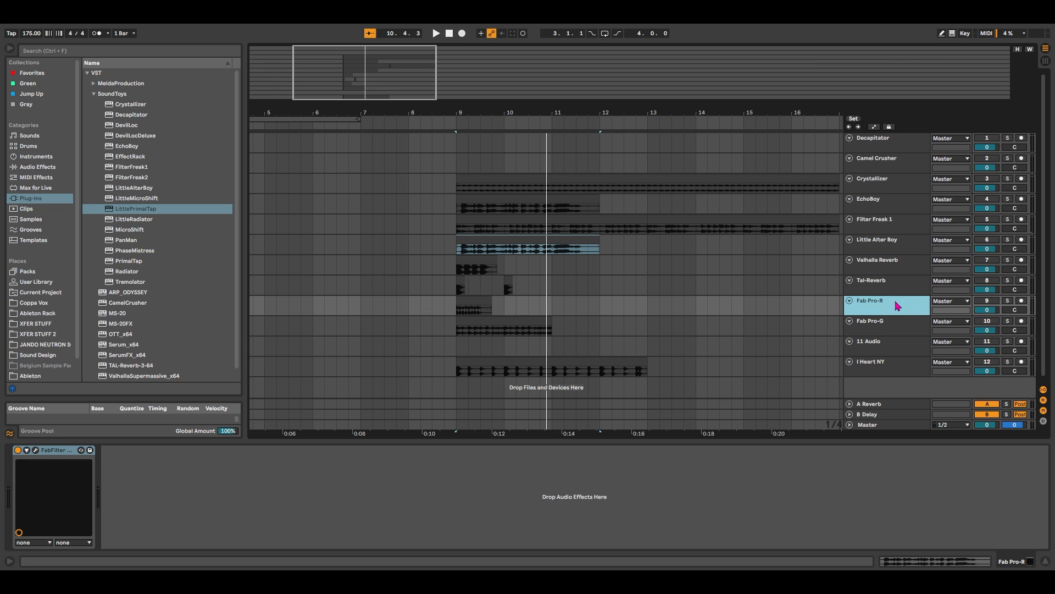
left_click_drag(892, 309, 865, 334)
left_click_drag(873, 273, 874, 318)
- Select the Valhalla Reverb track's clip starting at bar 9
left_click_drag(540, 112, 698, 137)
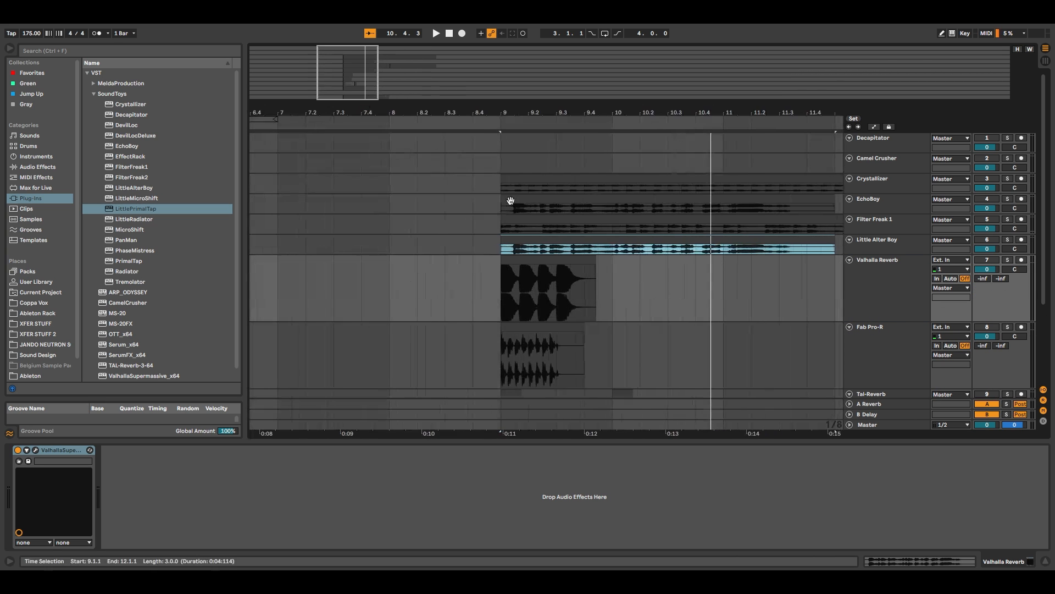
scroll(512, 203, "down", 2)
left_click(555, 180)
left_click(566, 194)
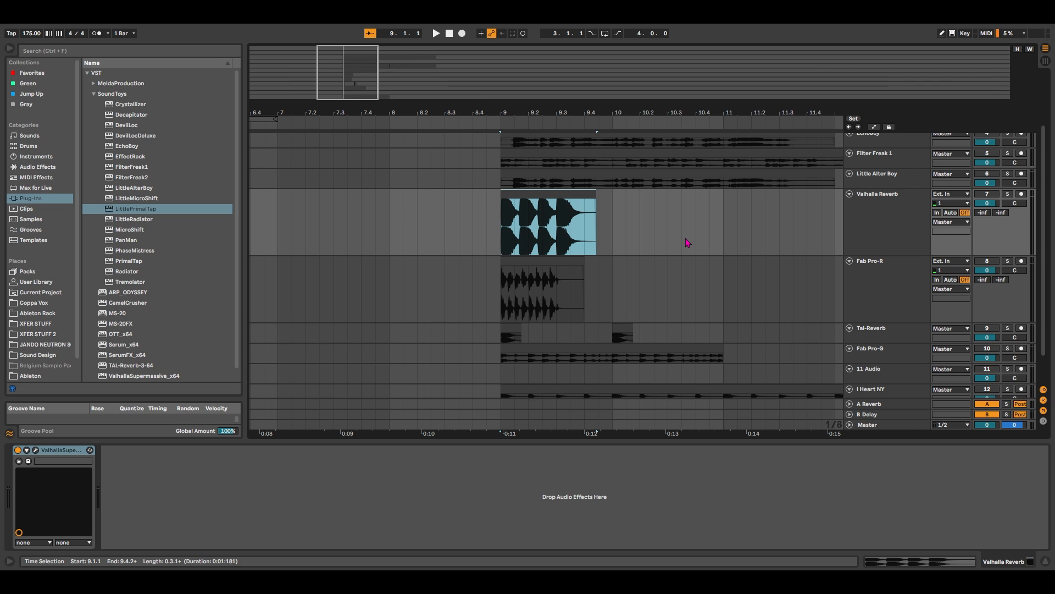
- Open the ValhallaSupermassive window, move it below the clip and solo the Valhalla Reverb track
left_click(36, 450)
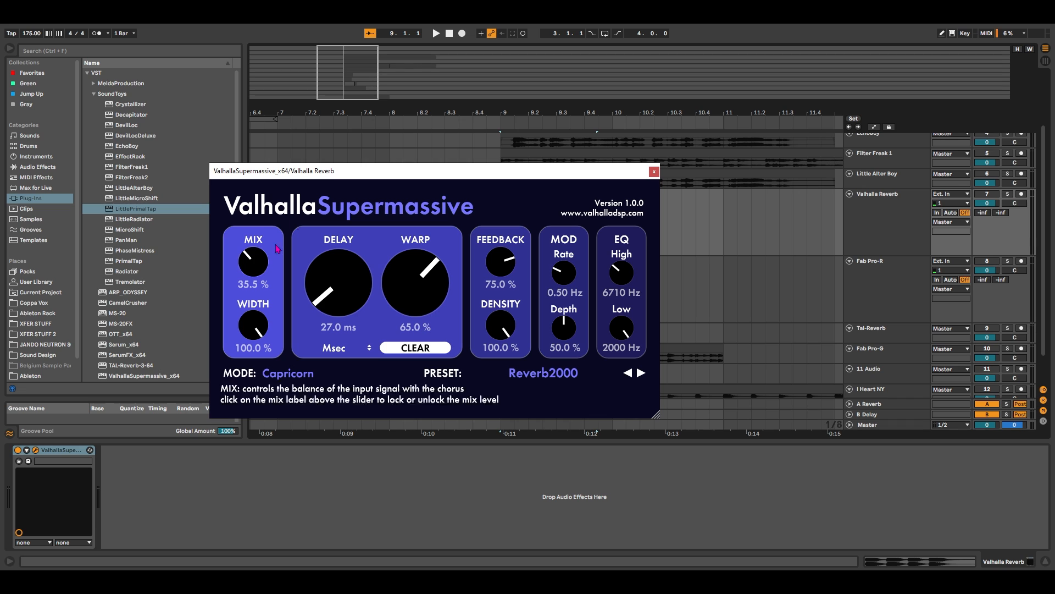
left_click_drag(387, 173, 332, 230)
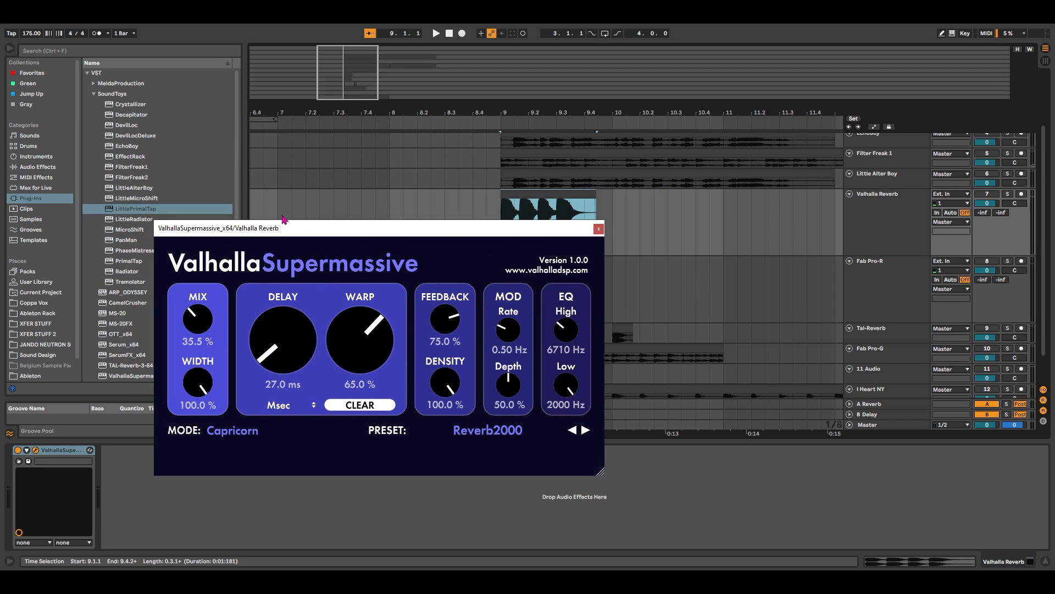
left_click_drag(477, 227, 518, 293)
key("s")
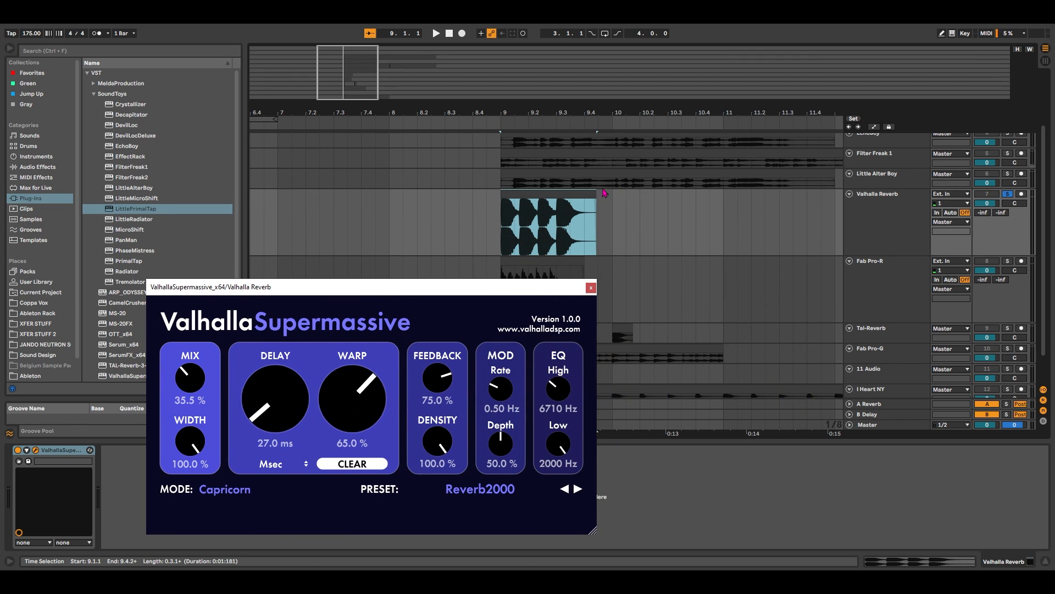
left_click(577, 192)
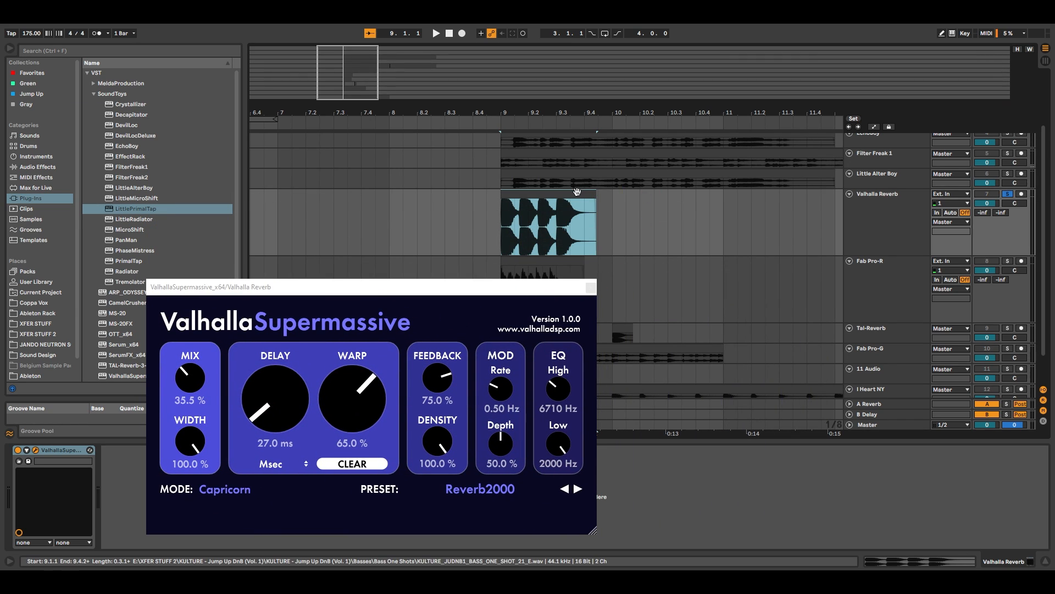
- Play the Valhalla Reverb clip with ValhallaSupermassive bypassed, and play it again with the reverb re-enabled
left_click(19, 450)
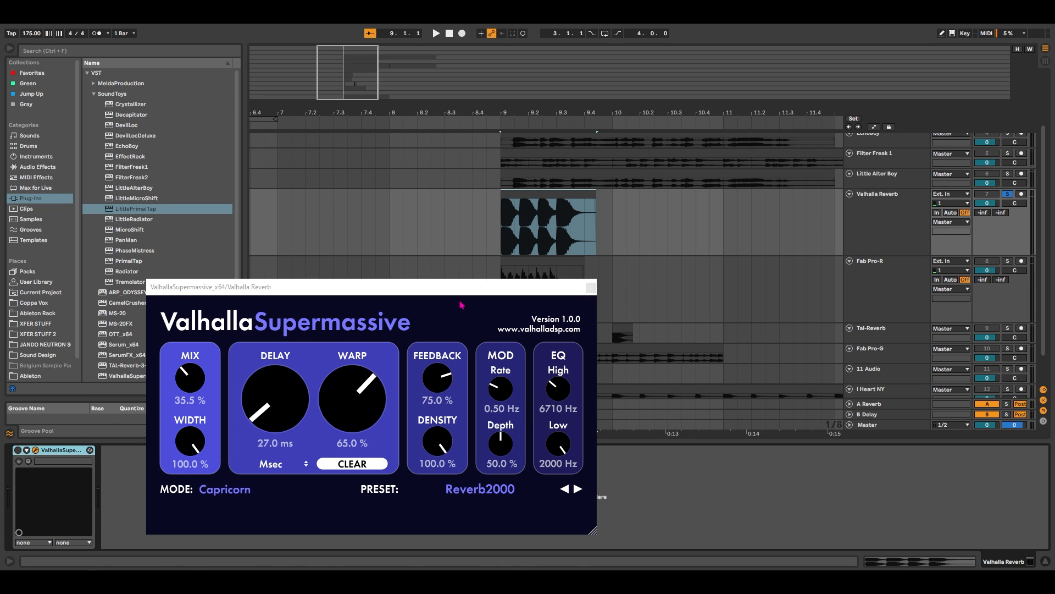
left_click(543, 192)
key("space")
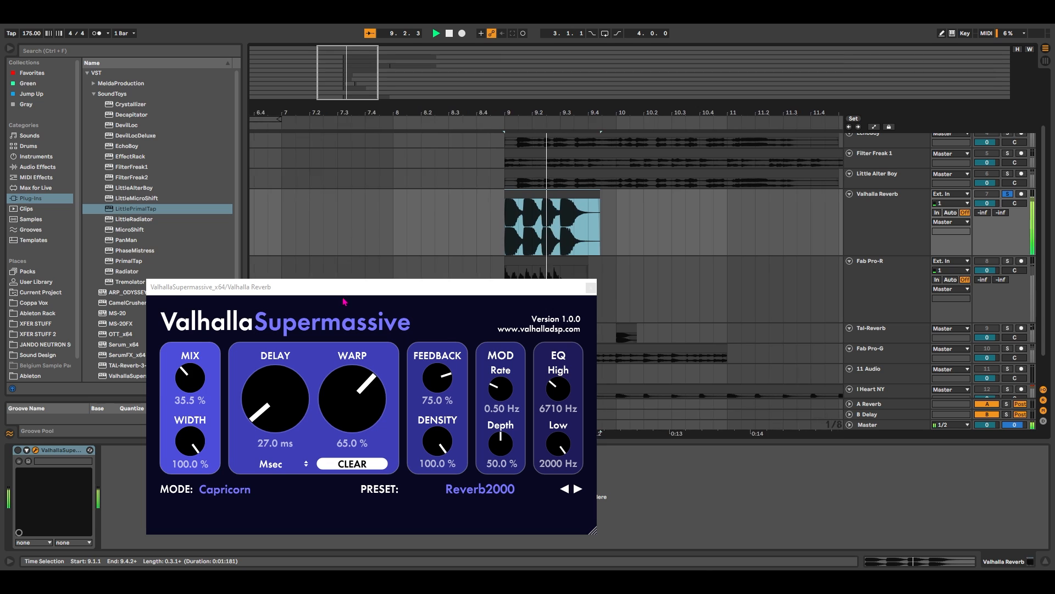
key("space")
key("space")
key("space")
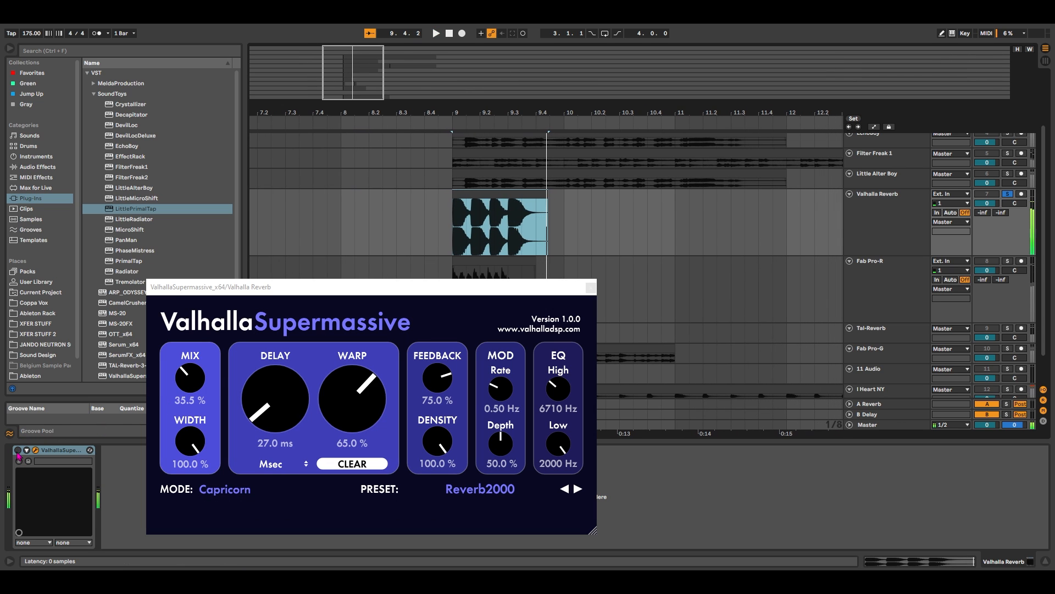
left_click(18, 451)
key("space")
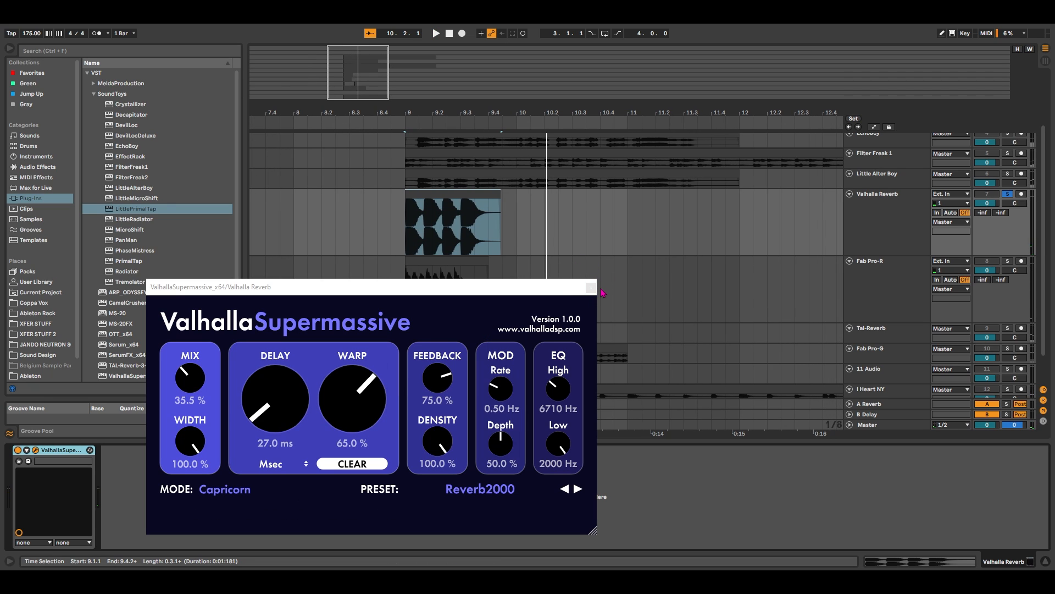
- Close ValhallaSupermassive, solo the Fab Pro-R track, select its clip and open the FabFilter Pro-R window
left_click(591, 287)
left_click(763, 291)
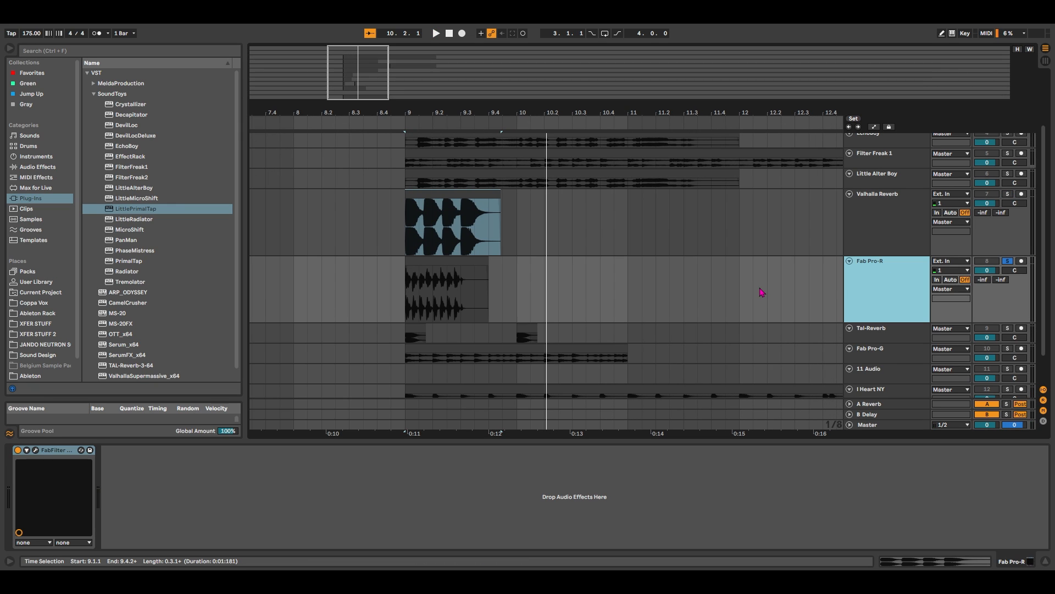
left_click(444, 272)
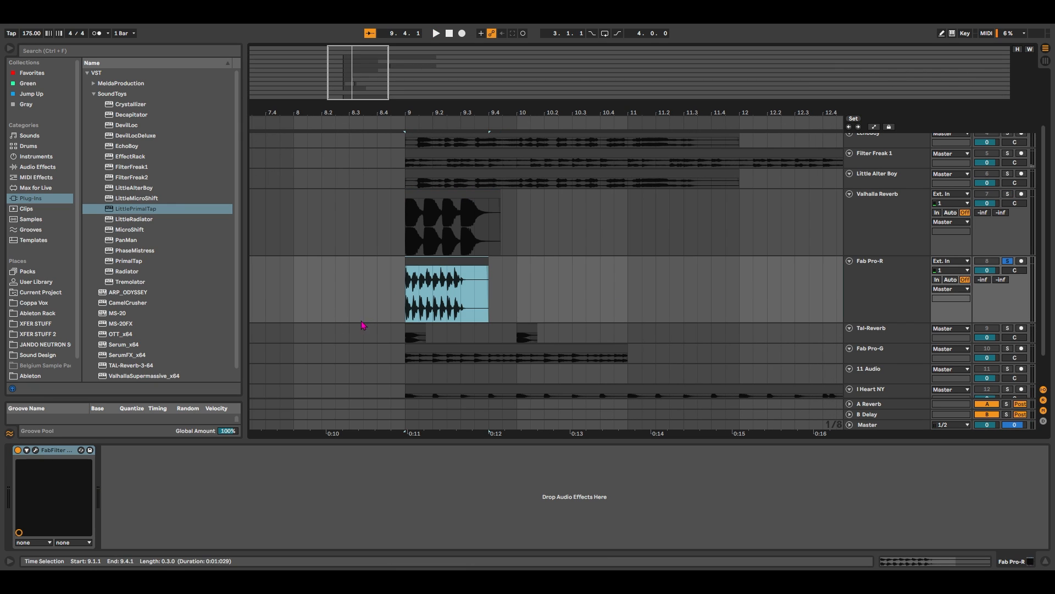
left_click(36, 450)
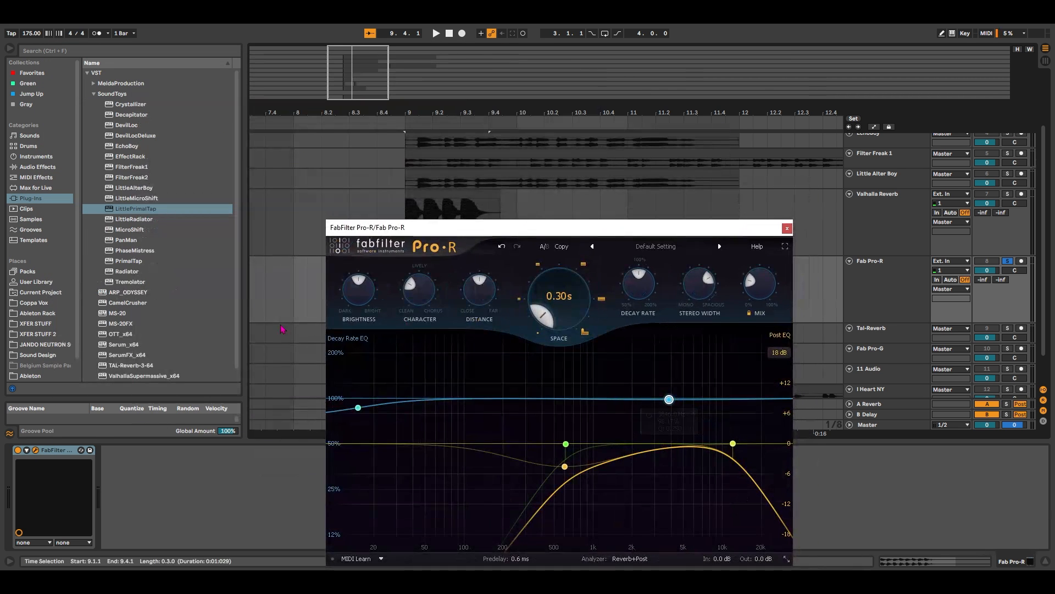
- Move the Pro-R window higher and compare the Fab Pro-R clip in playback with the reverb bypassed and enabled
left_click(19, 450)
left_click_drag(489, 234, 411, 206)
left_click(18, 451)
left_click(18, 450)
key("space")
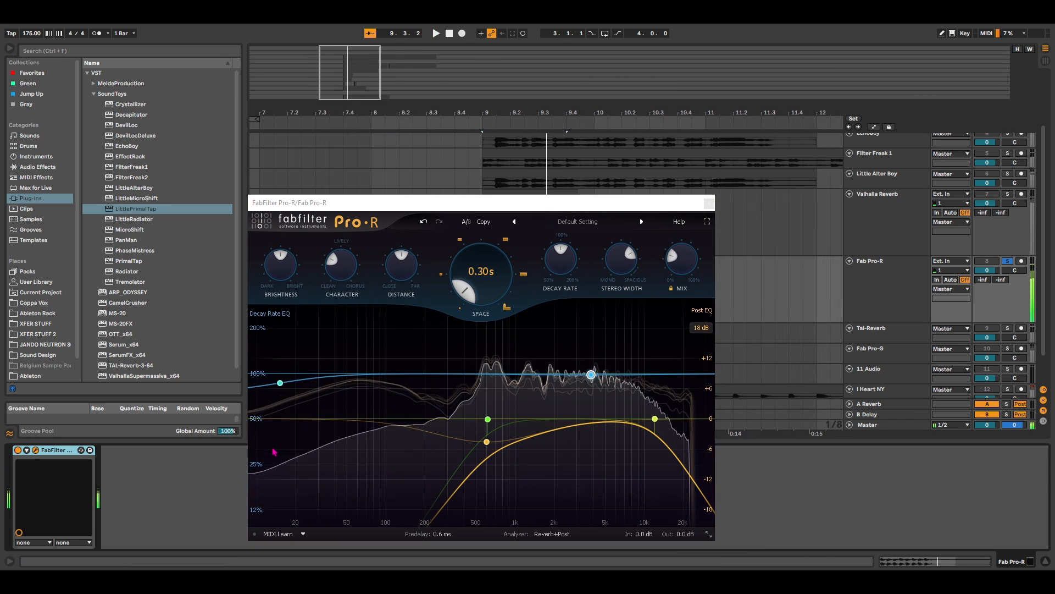
key("space")
key("space")
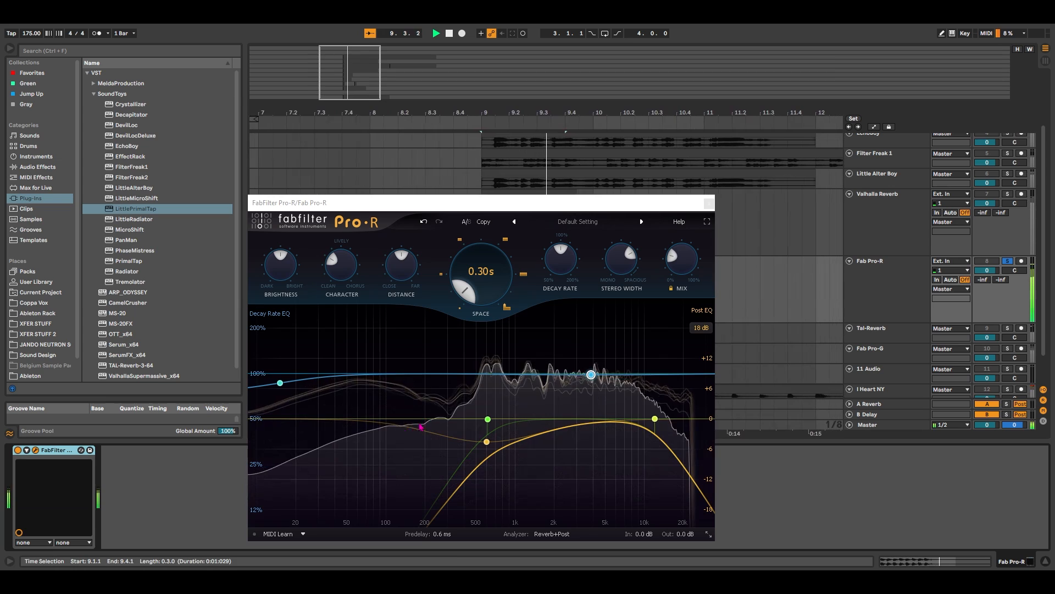
key("space")
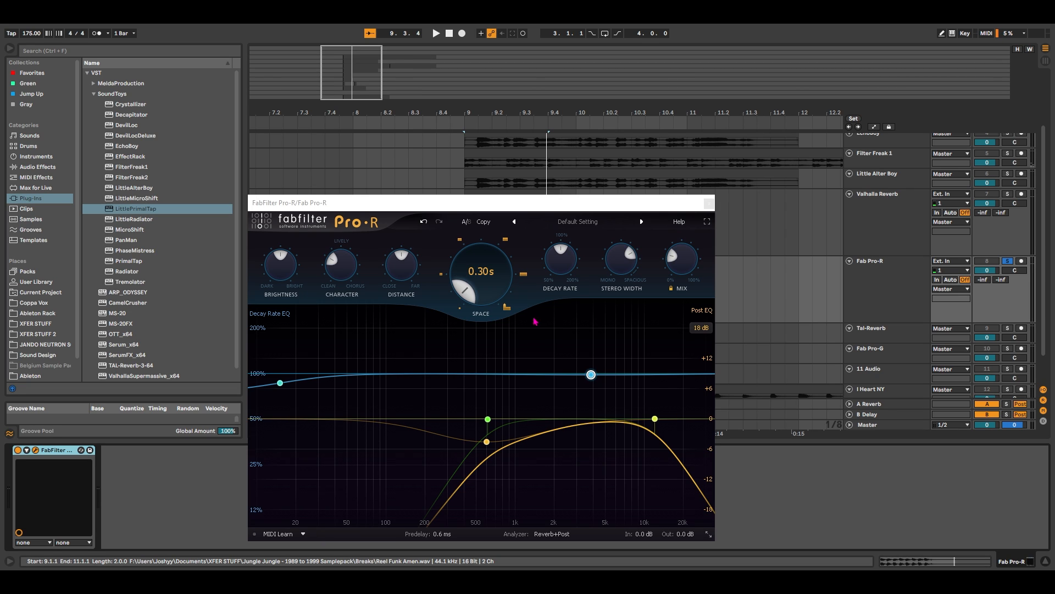
- Close Pro-R, reduce the heights of the Fab Pro-R and Valhalla Reverb tracks, and select the Tal-Reverb track
left_click(709, 203)
left_click(889, 319)
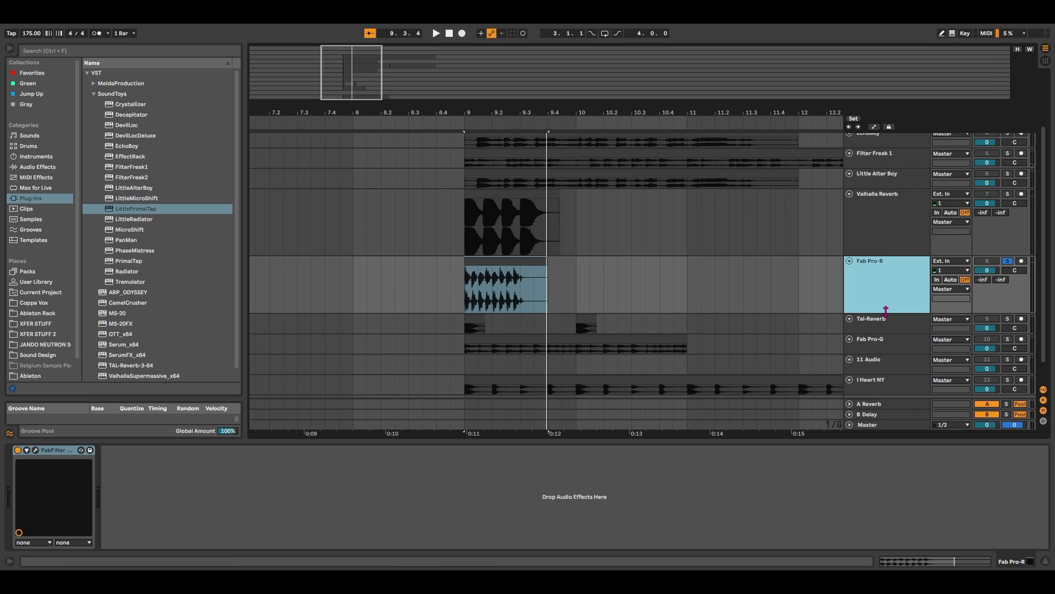
key("Left")
key("Right")
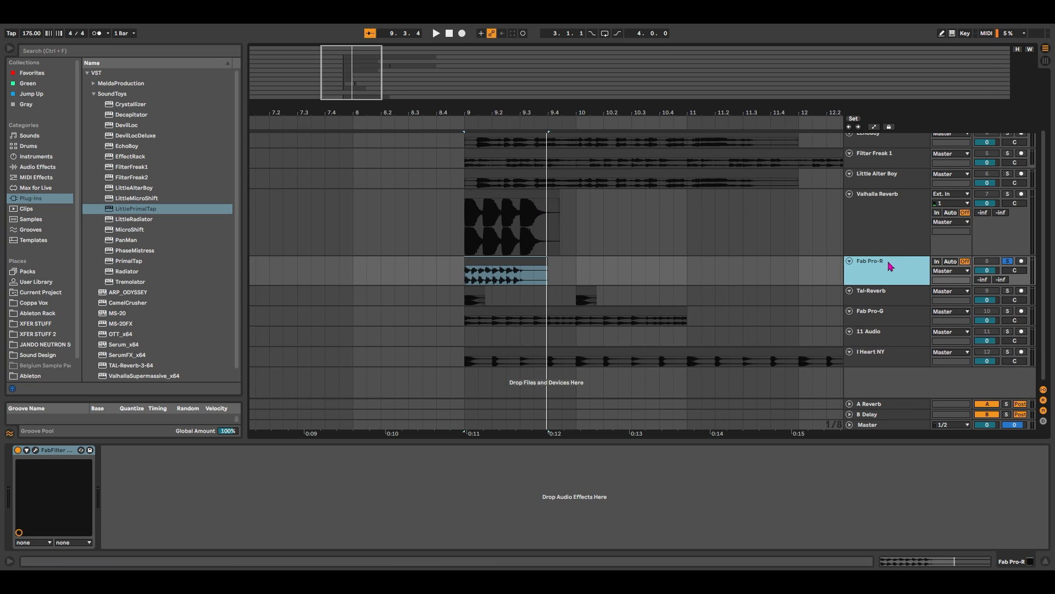
left_click(889, 207)
key("Left")
left_click(876, 248)
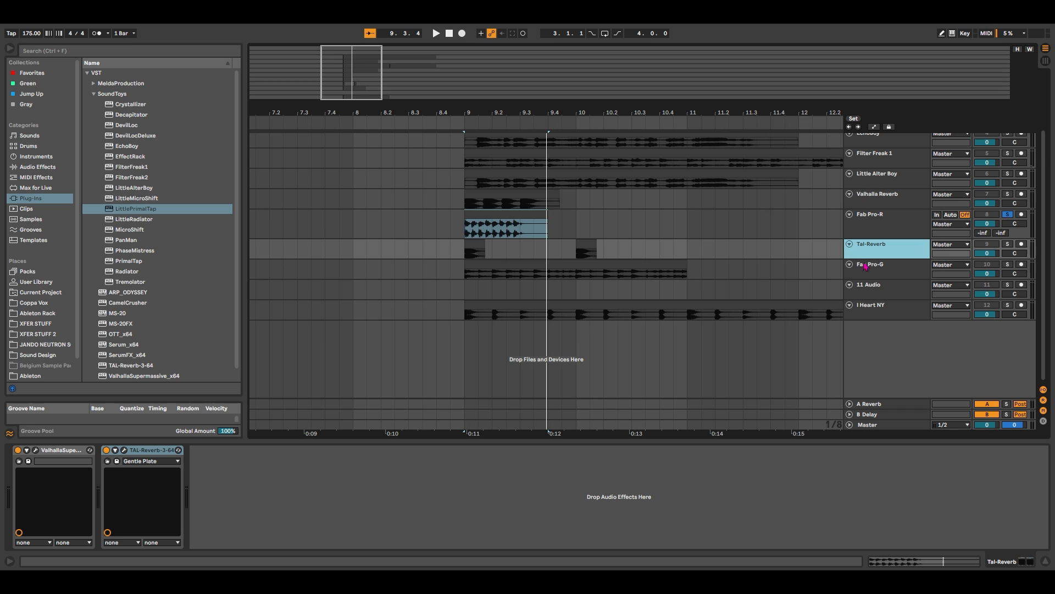
- Enlarge the Tal-Reverb track, select its first clip at bar 9 and solo the track
left_click_drag(874, 259, 848, 351)
left_click(466, 258)
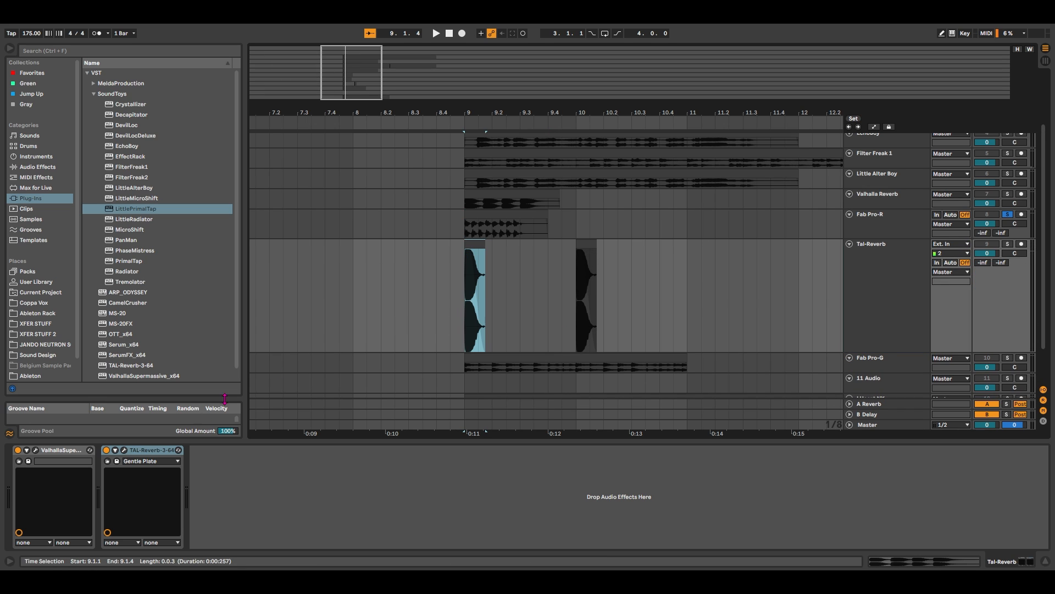
left_click(904, 325)
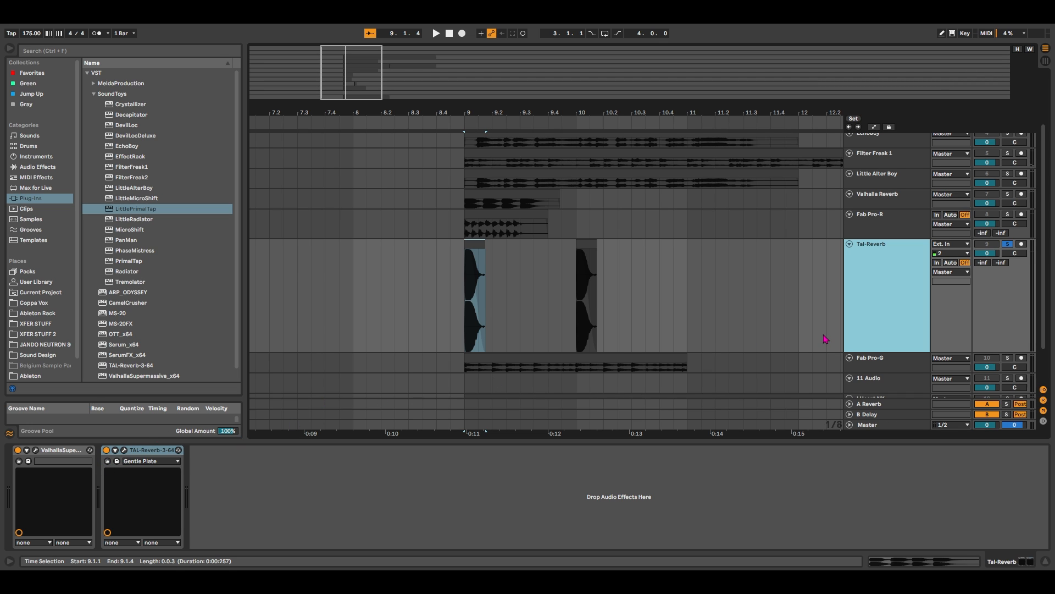
- Show automation in the arrangement and display the TAL-Reverb-3-64 wet envelope on the Tal-Reverb track
key("a")
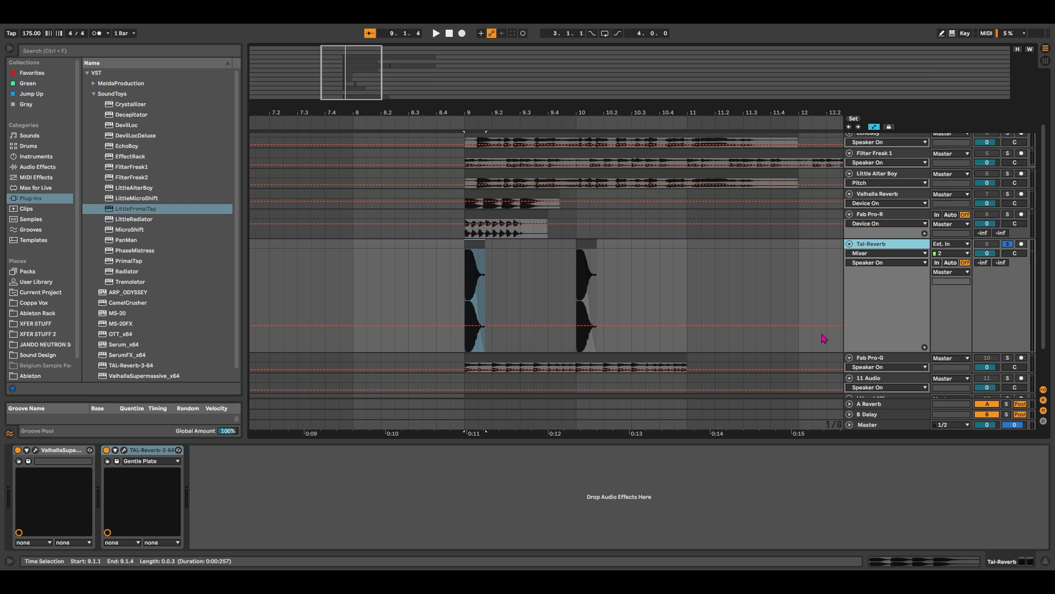
left_click(887, 253)
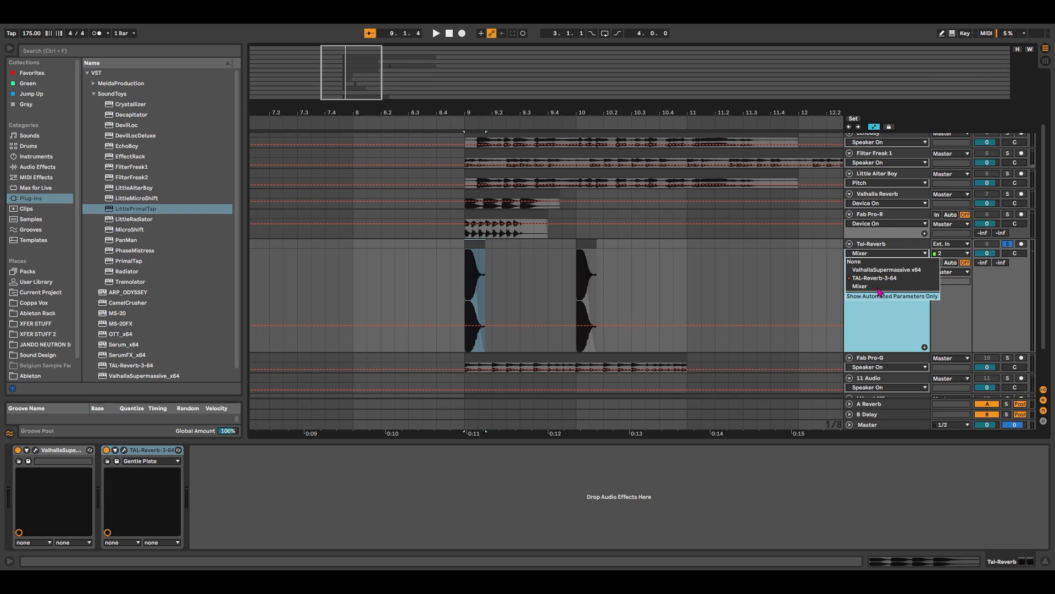
left_click(885, 291)
mouse_move(363, 61)
left_mouse_down()
mouse_move(361, 86)
mouse_move(355, 79)
left_mouse_up()
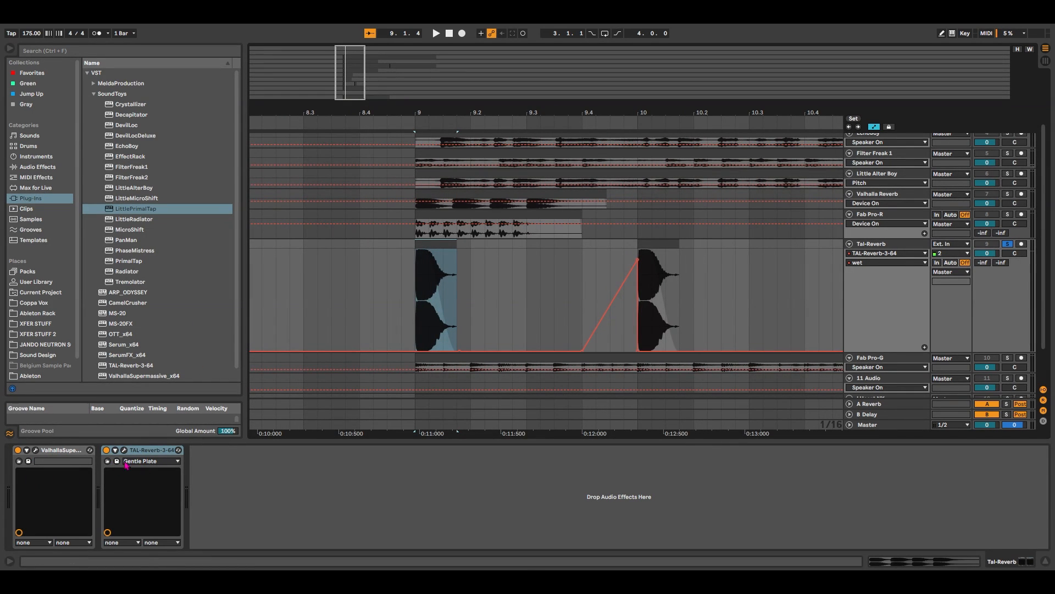
- Bypass TAL-Reverb-3-64, play the Tal-Reverb track's clips without it, and re-enable the reverb
left_click(106, 450)
key("space")
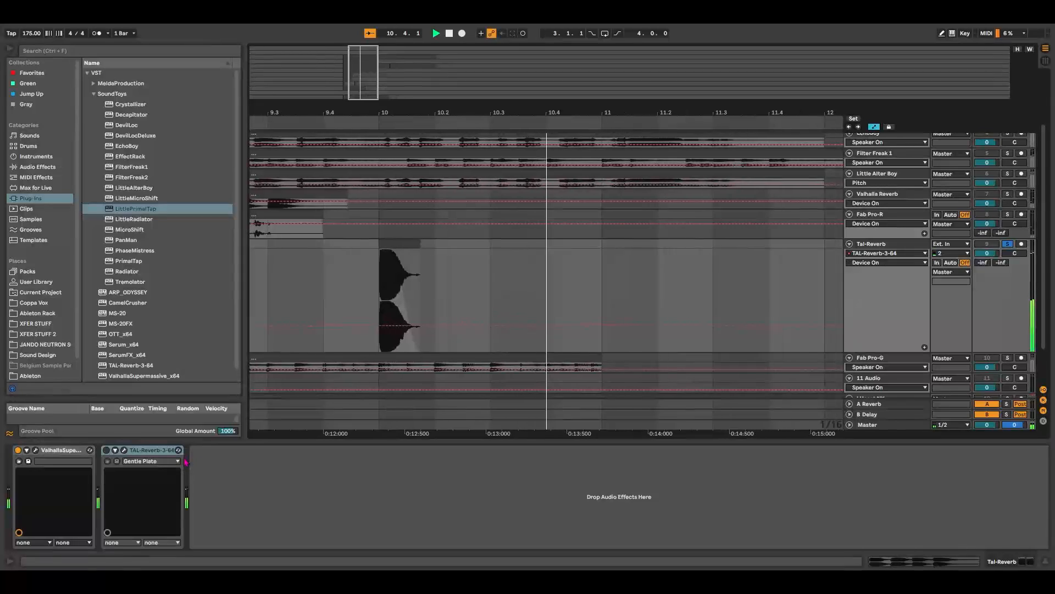
key("space")
left_click_drag(363, 94, 345, 116)
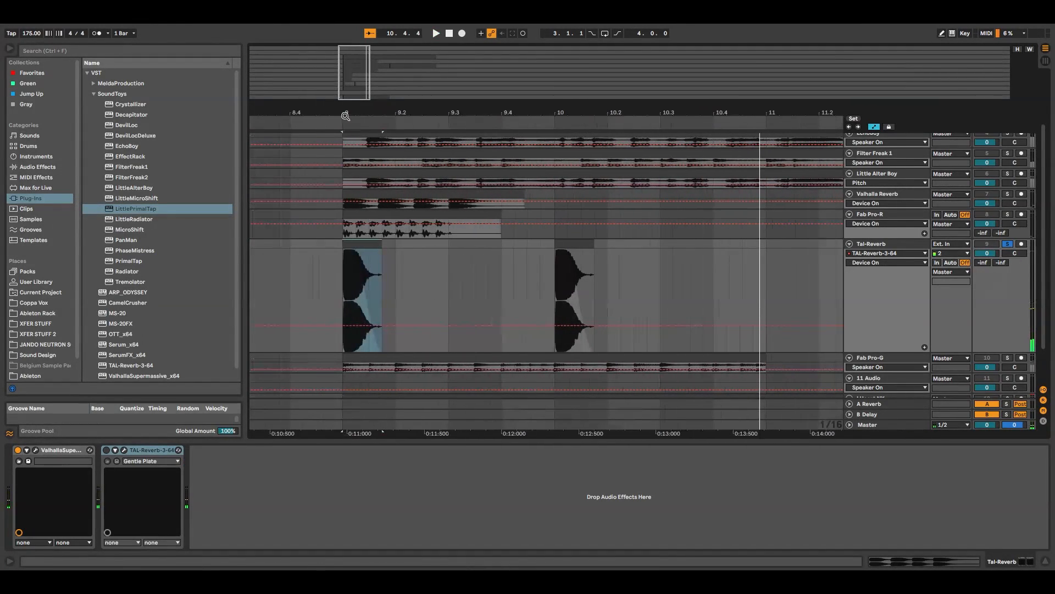
left_click(67, 452)
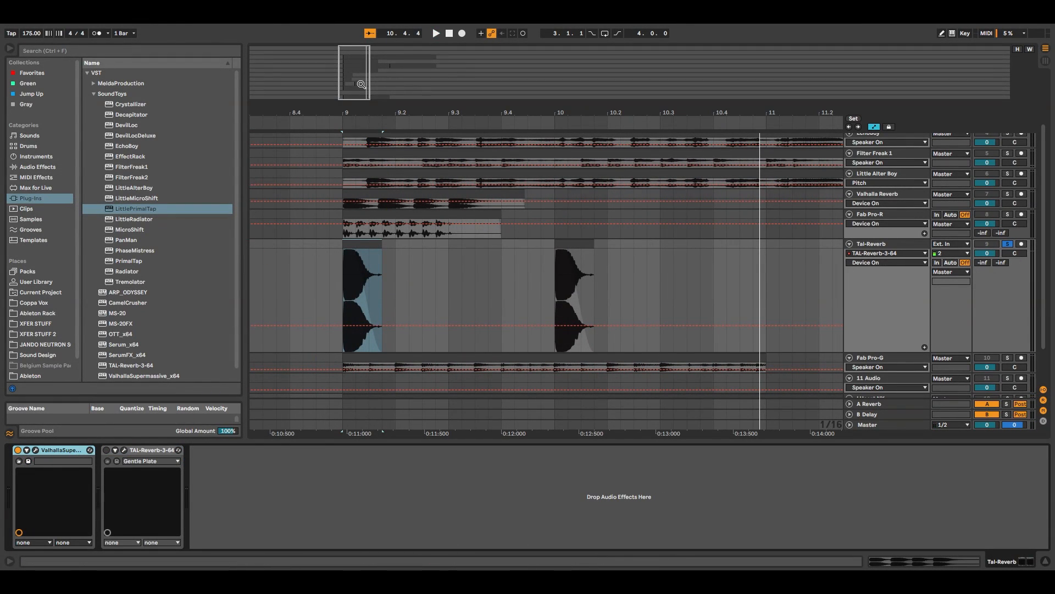
left_click_drag(360, 84, 355, 82)
left_click(106, 450)
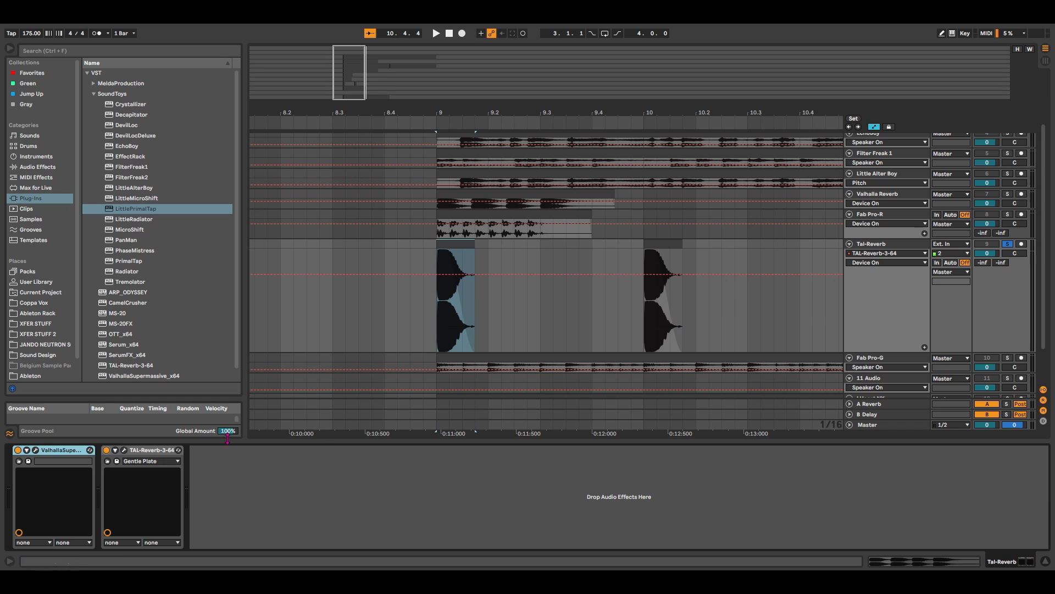
- Show the wet envelope on the Tal-Reverb track, open the TAL-Reverb-3-64 window and move it clear of the clips
left_click(880, 262)
left_click(873, 298)
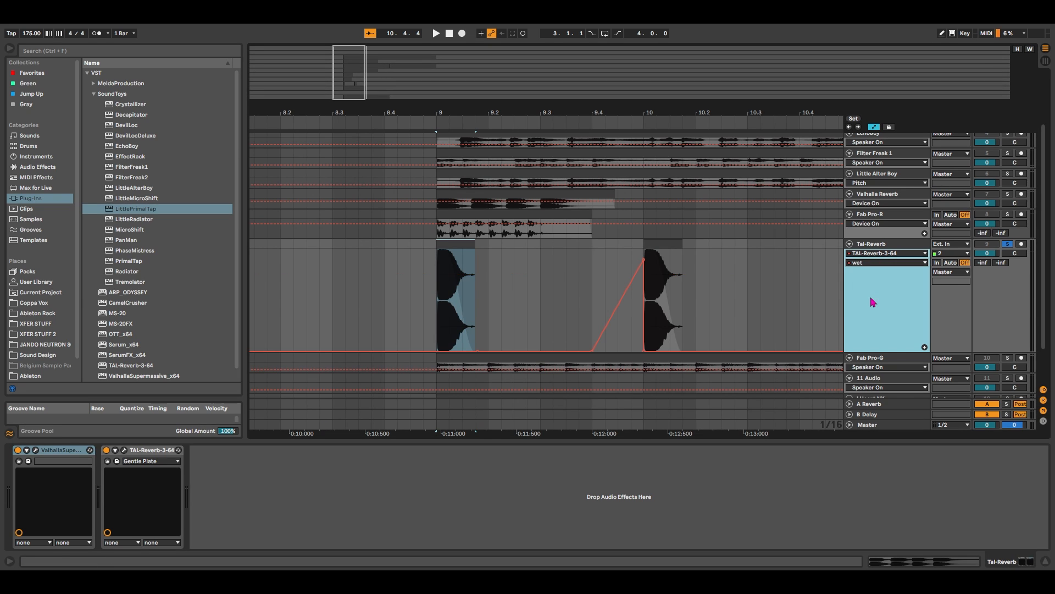
left_click(124, 450)
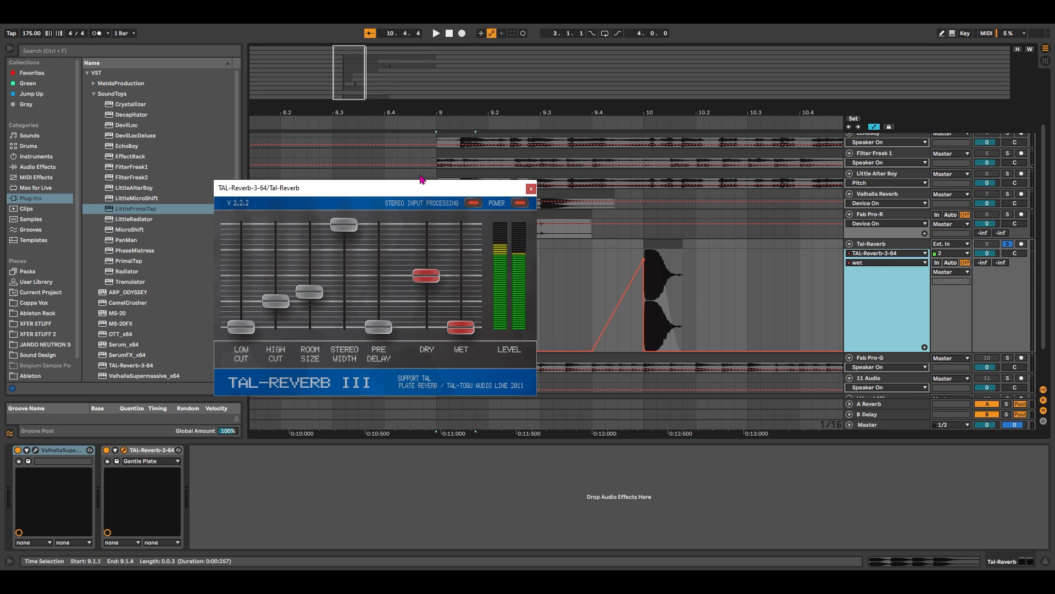
left_click_drag(423, 182, 342, 81)
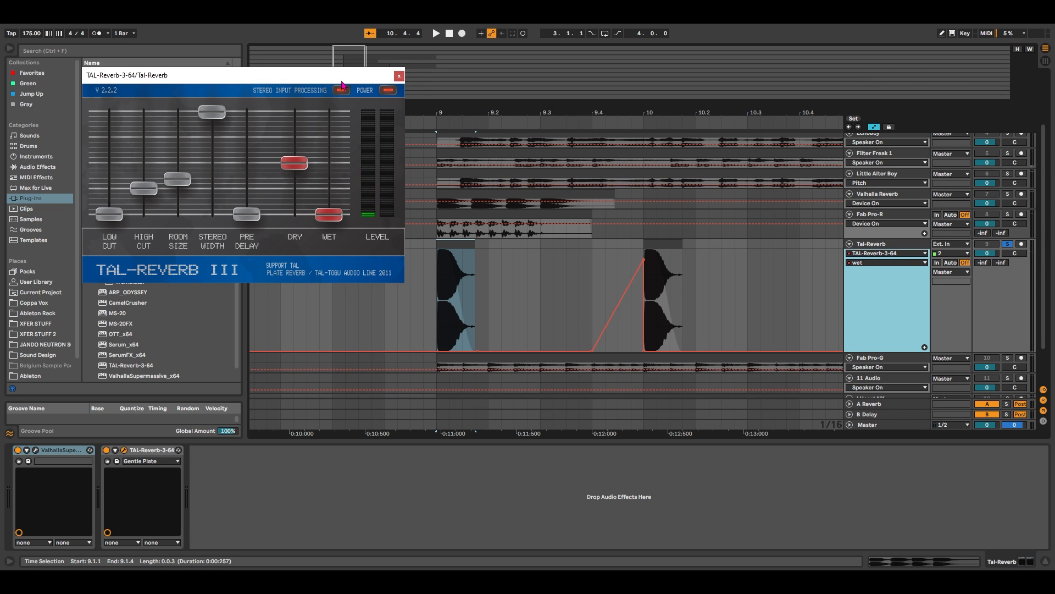
left_click_drag(356, 83, 312, 70)
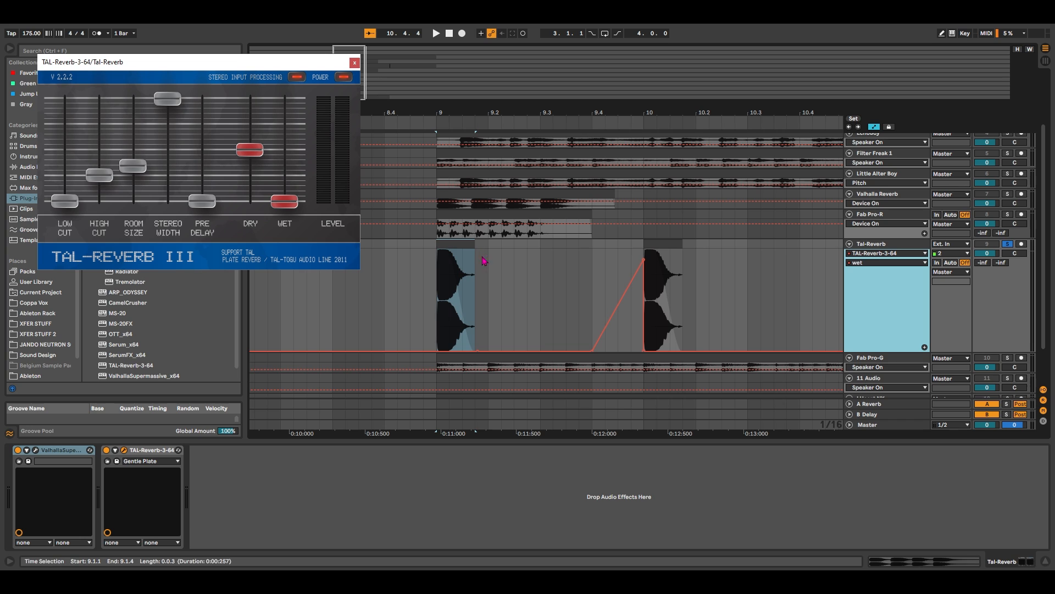
- Play the Tal-Reverb track's two clips from bar 9 with the wet automation active
left_click(473, 282)
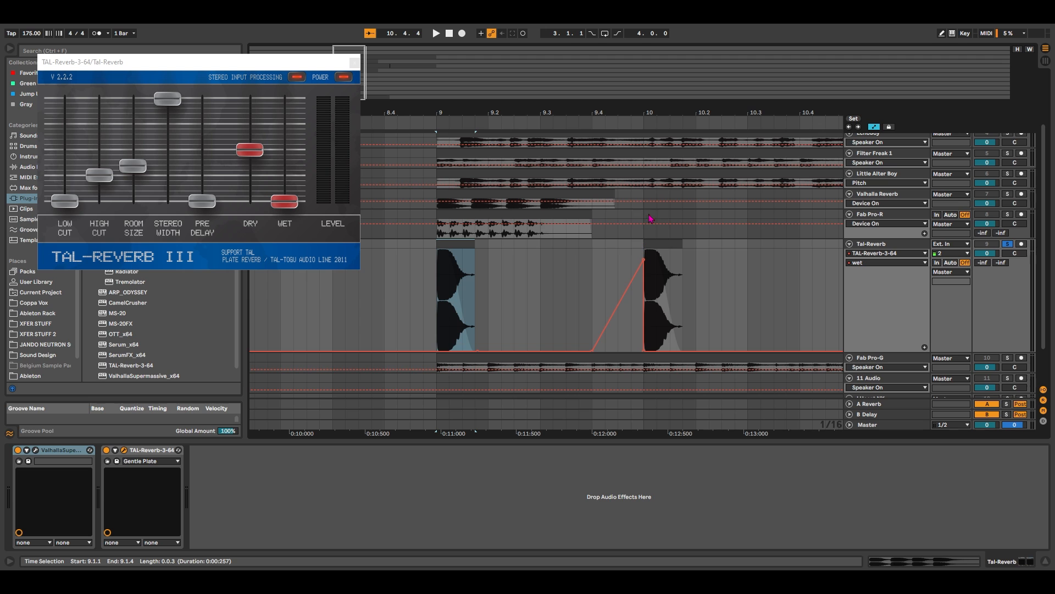
key("space")
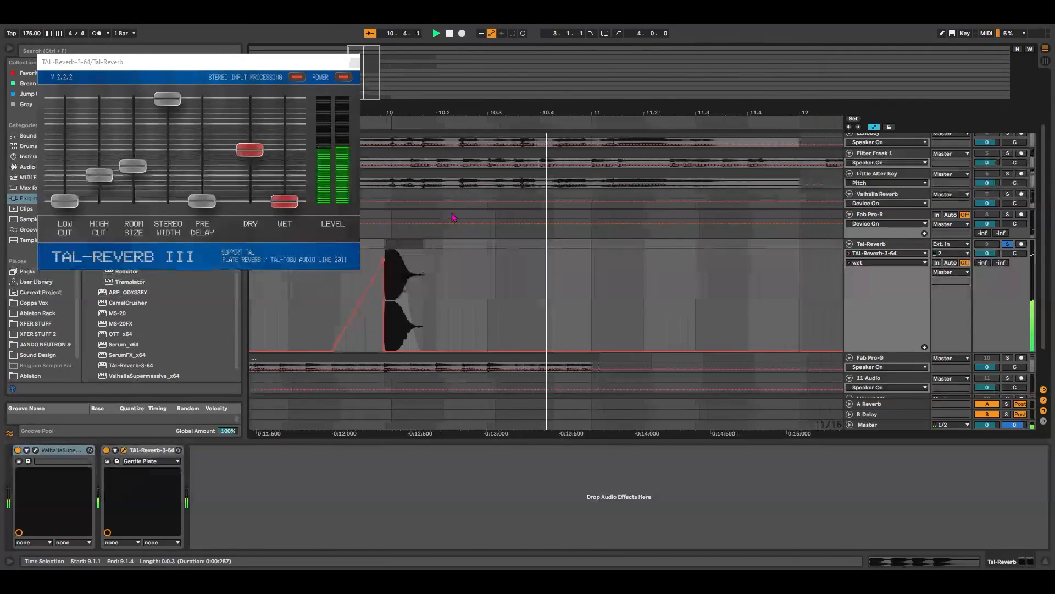
key("space")
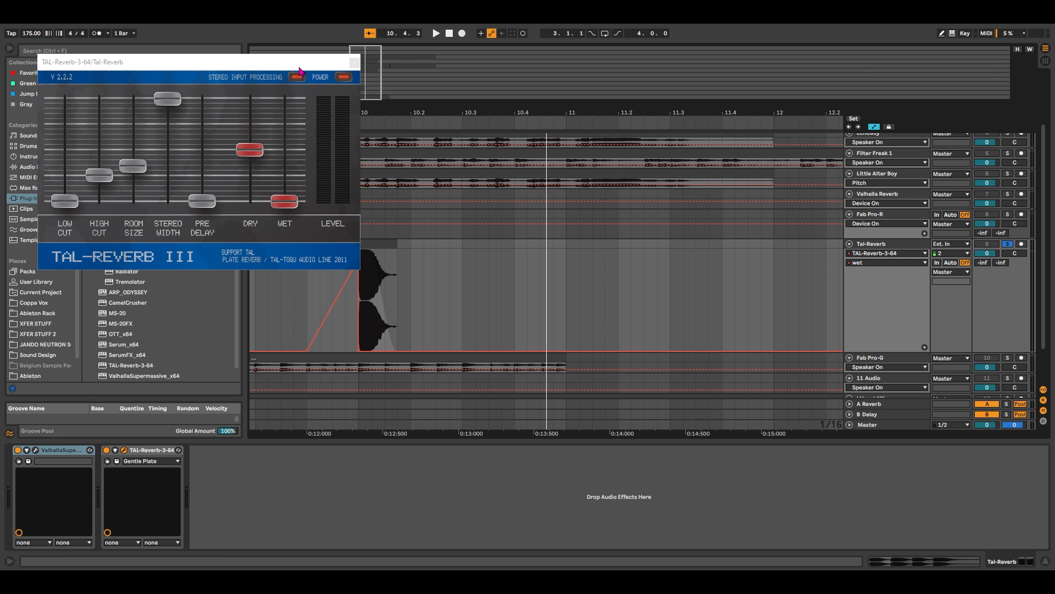
- Raise TAL-Reverb-3-64's wet slider to about the dry slider's level and audition the clips with it
left_click_drag(220, 62, 449, 93)
left_click_drag(518, 95, 423, 118)
left_click_drag(365, 68, 351, 64)
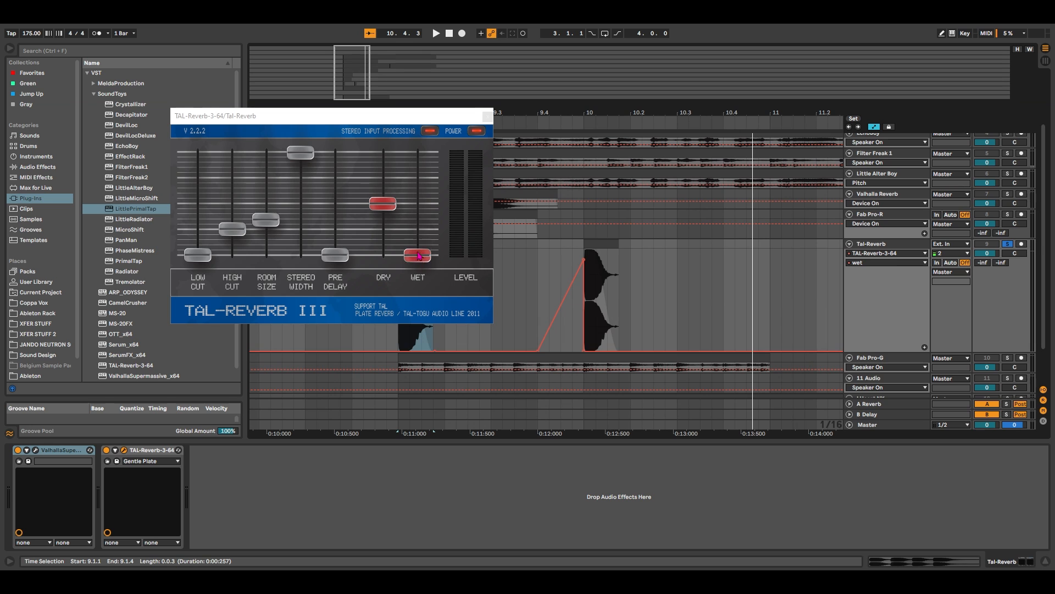
left_click_drag(420, 255, 426, 206)
key("space")
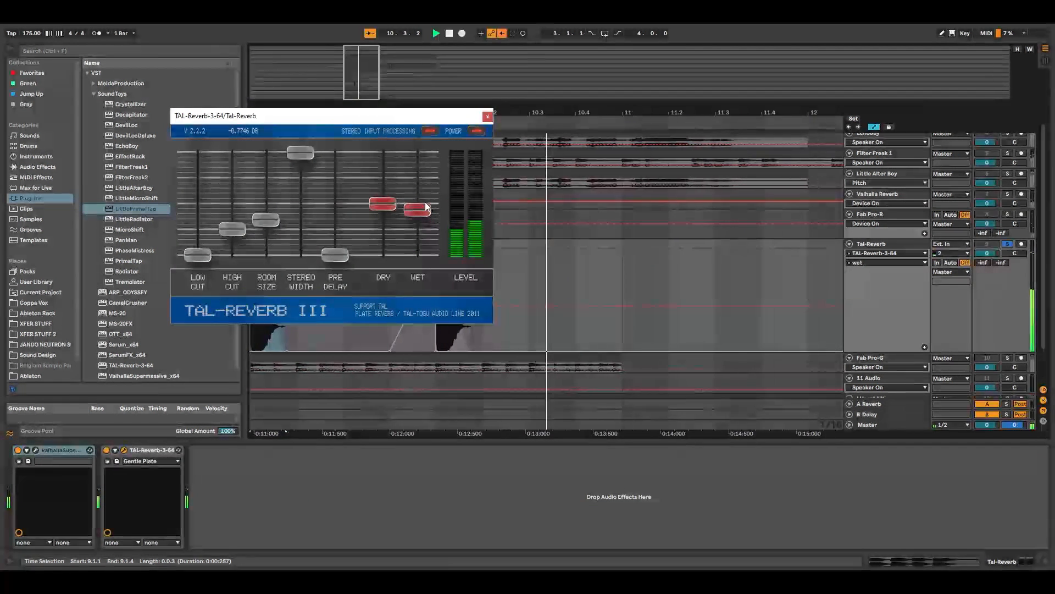
key("space")
- Close TAL-Reverb-3-64, fold the Tal-Reverb track and select the Fab Pro-G track
left_click(487, 117)
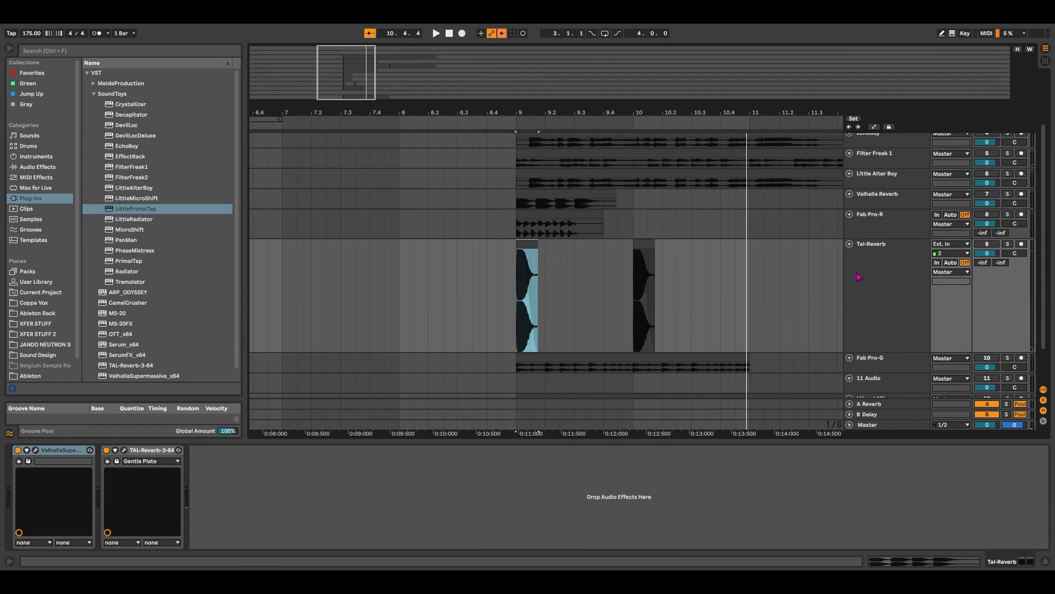
left_click(850, 244)
left_click(871, 261)
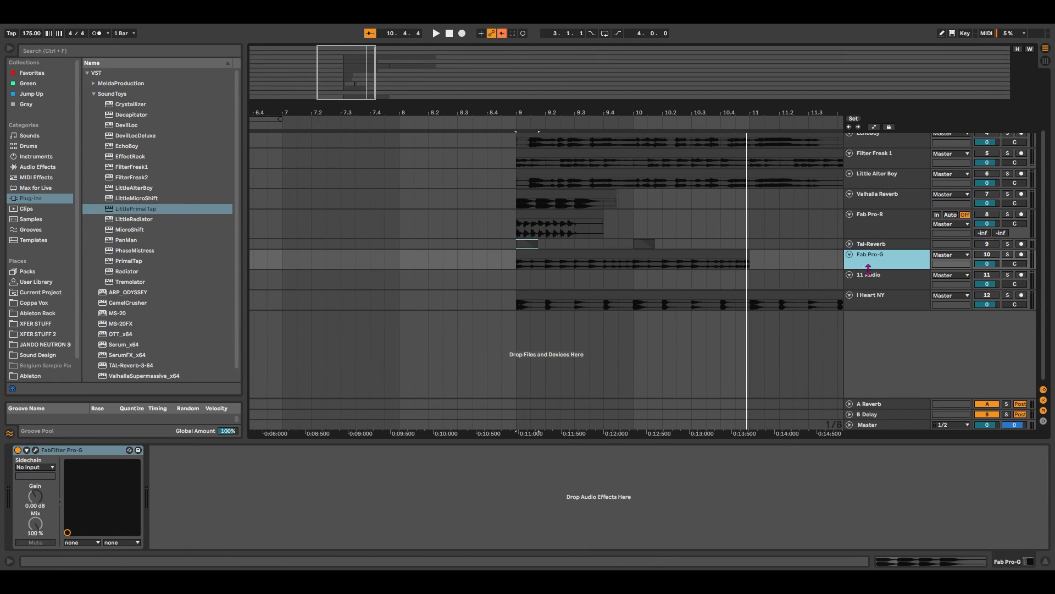
- Enlarge the Fab Pro-G and I Heart NY tracks and select the Fab Pro-G clip at bar 9
left_click_drag(873, 269, 873, 314)
left_click(880, 351)
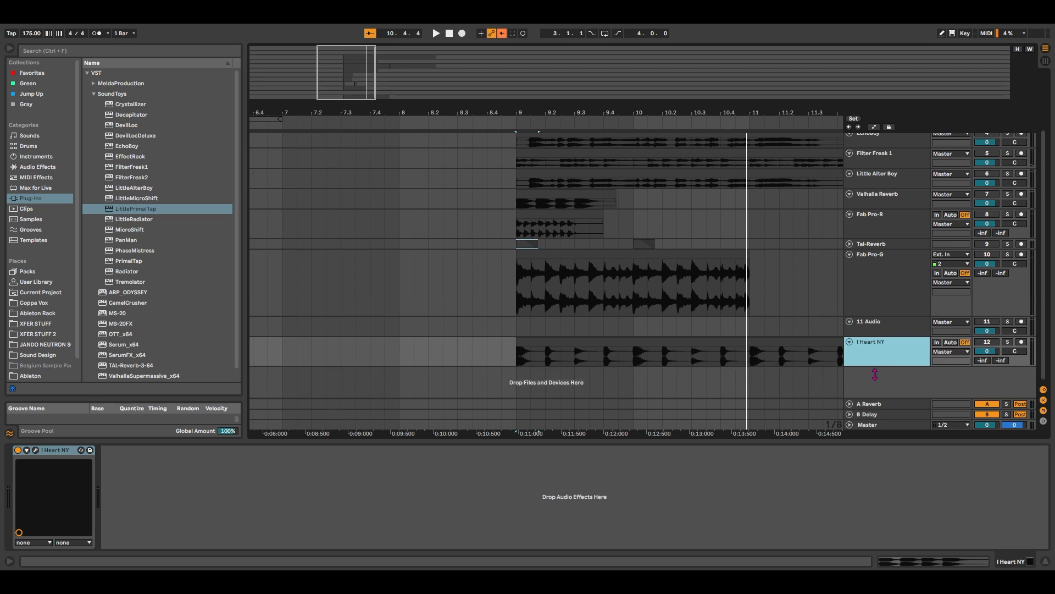
left_click_drag(874, 356, 871, 390)
left_click(884, 278)
left_click(668, 269)
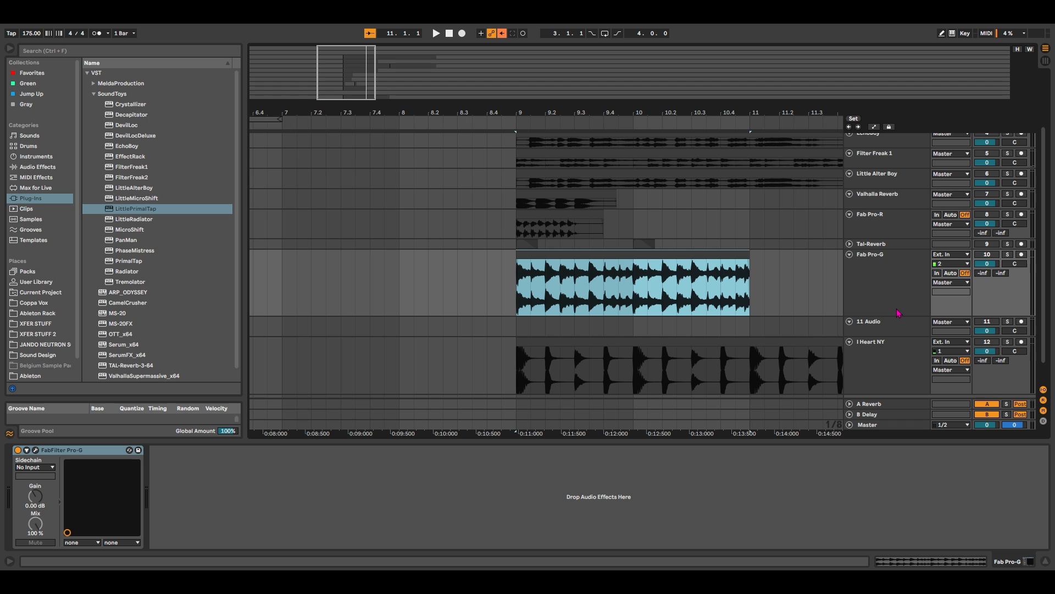
- Open the FabFilter Pro-G window and enlarge the 11 Audio track beneath the Fab Pro-G track
left_click(36, 449)
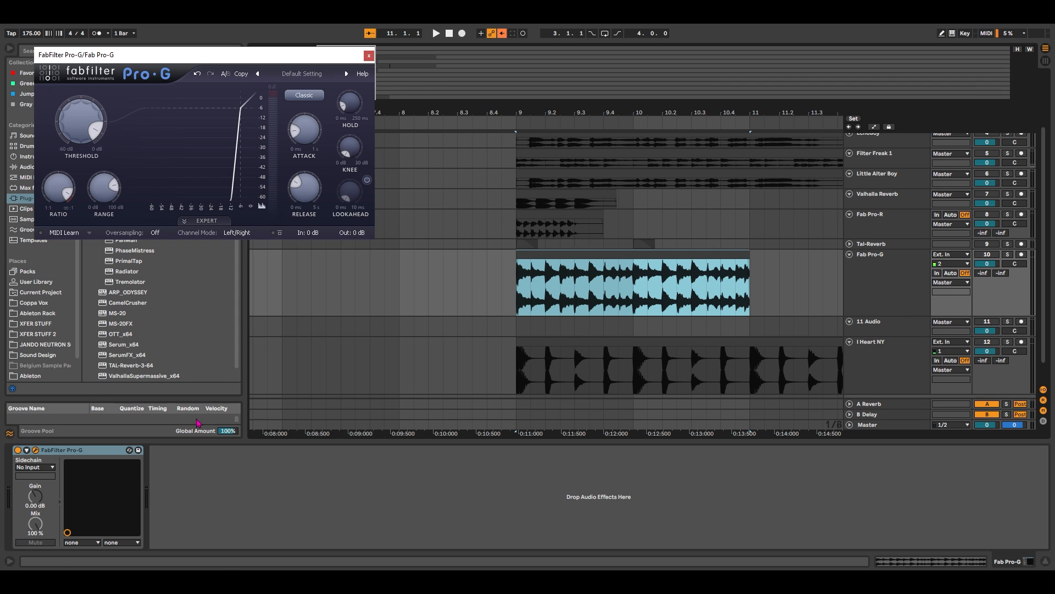
left_click_drag(246, 57, 390, 150)
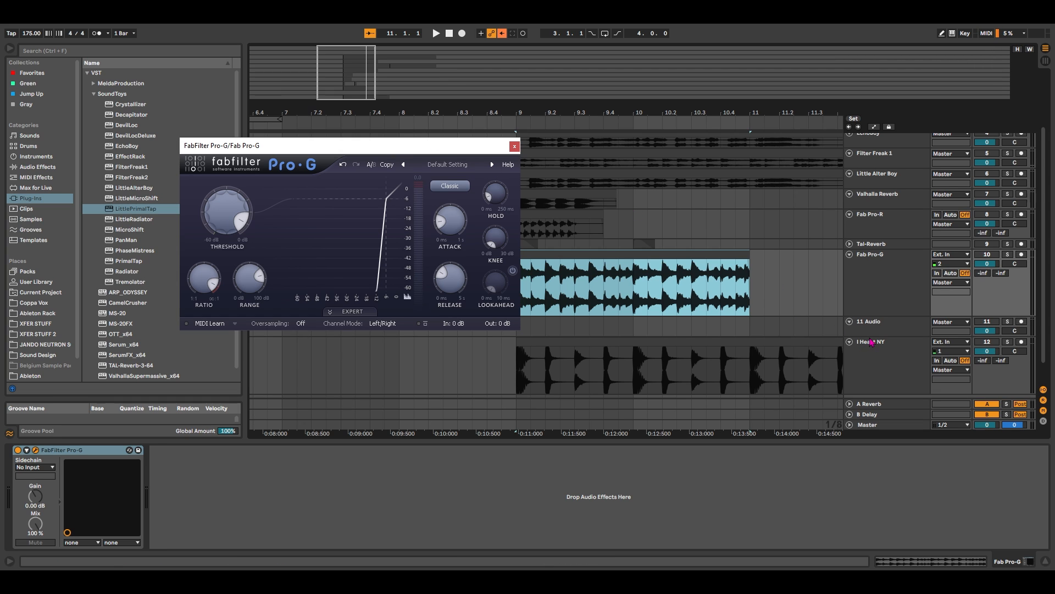
left_click_drag(873, 336, 877, 403)
scroll(881, 315, "down", 3)
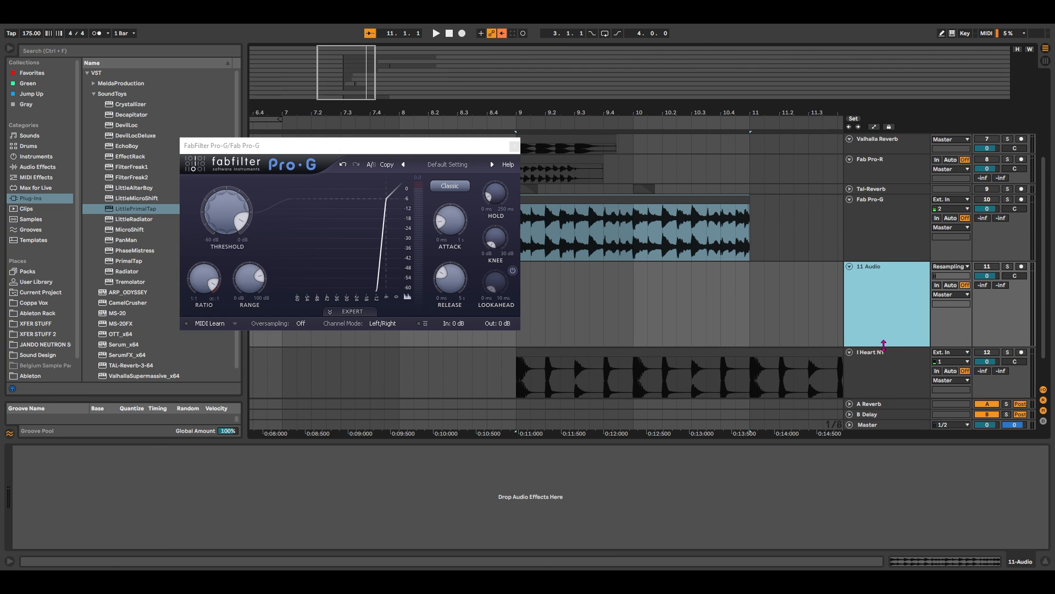
left_click_drag(884, 346, 884, 318)
- Move the Pro-G window aside and lower its threshold to about -19 dB
left_click_drag(341, 146, 261, 119)
left_click_drag(146, 187, 137, 228)
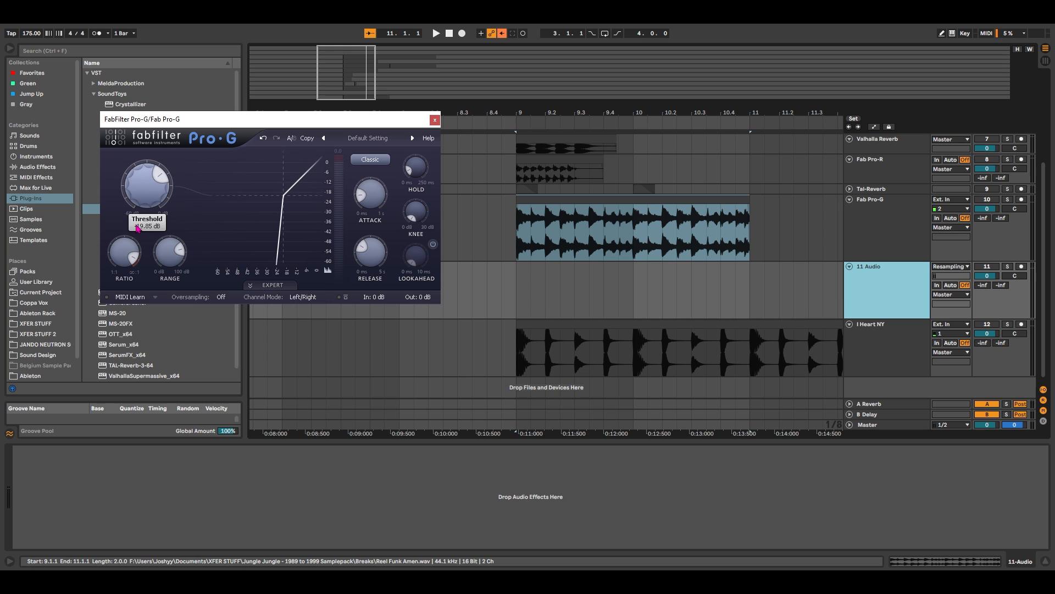
- Bypass FabFilter Pro-G, solo the Fab Pro-G track and play its drum break without the gate
left_click(596, 210)
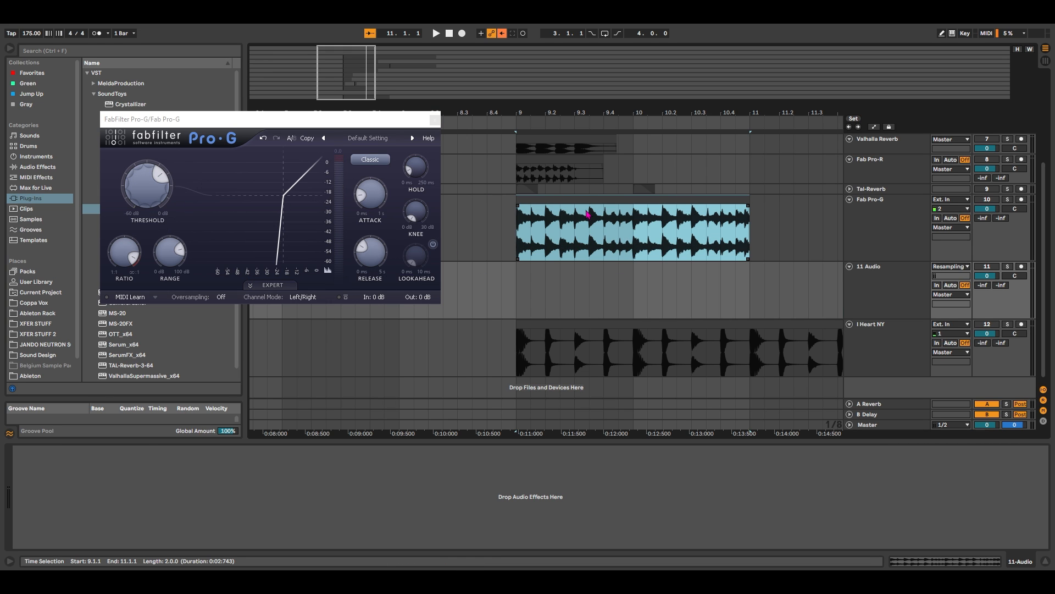
double_click(587, 214)
key("shift+Tab")
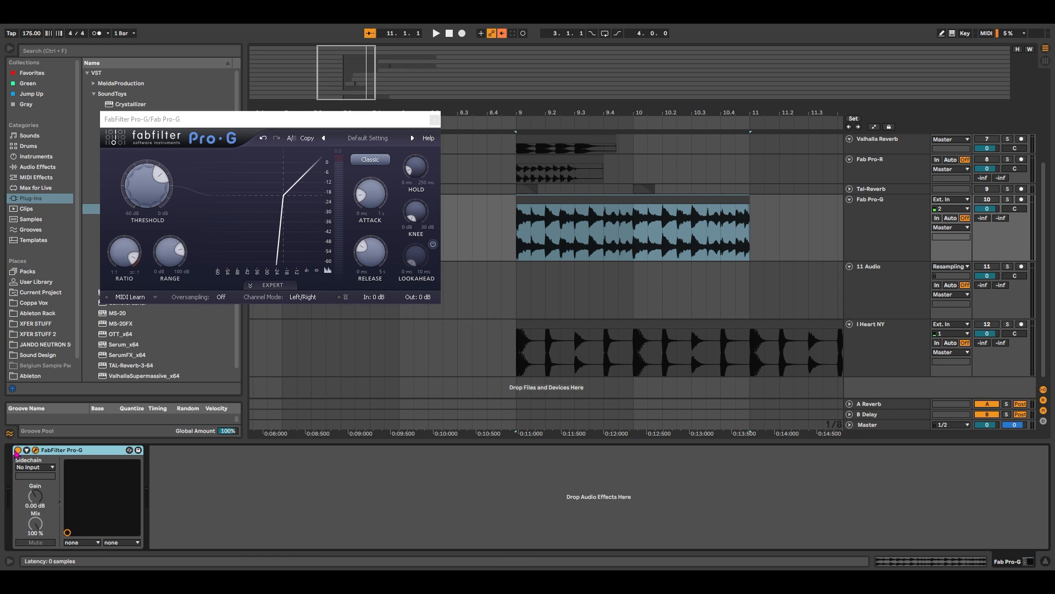
key("s")
key("space")
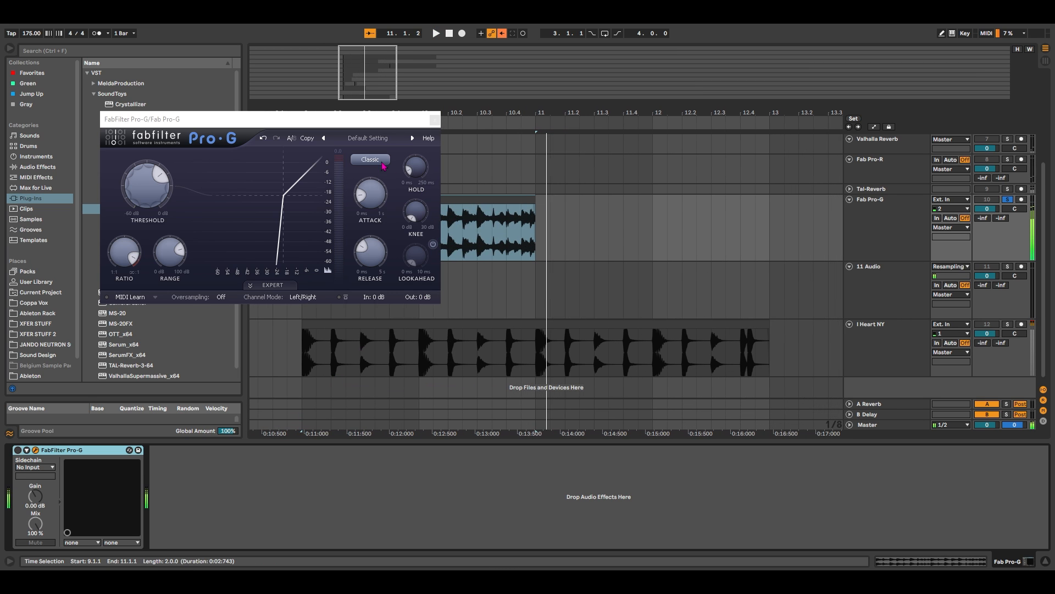
- Duplicate the Fab Pro-G drum break so the copy runs from bar 11 to bar 13
left_click_drag(379, 119, 502, 93)
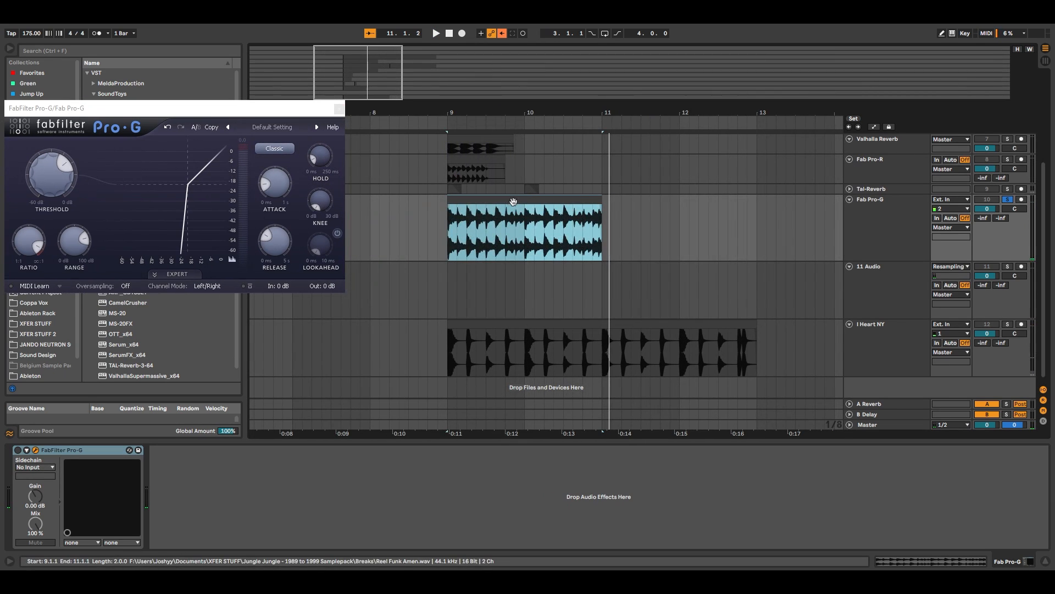
key("ctrl+d")
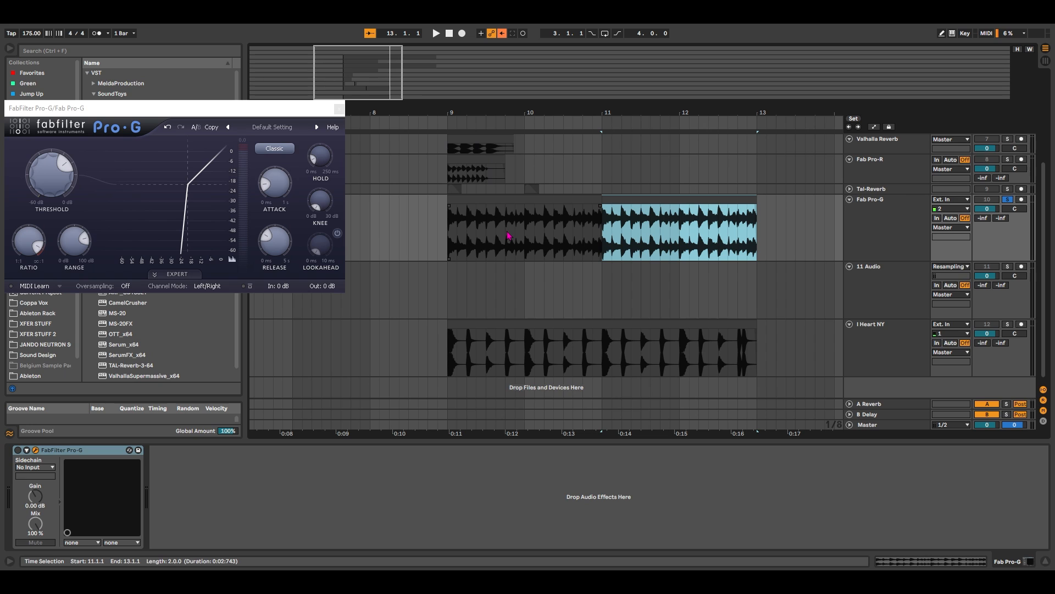
mouse_move(360, 68)
left_mouse_down()
mouse_move(364, 79)
mouse_move(363, 62)
left_mouse_up()
- Set the 11 Audio track's input to Resampling and arm the track for recording
left_click(874, 285)
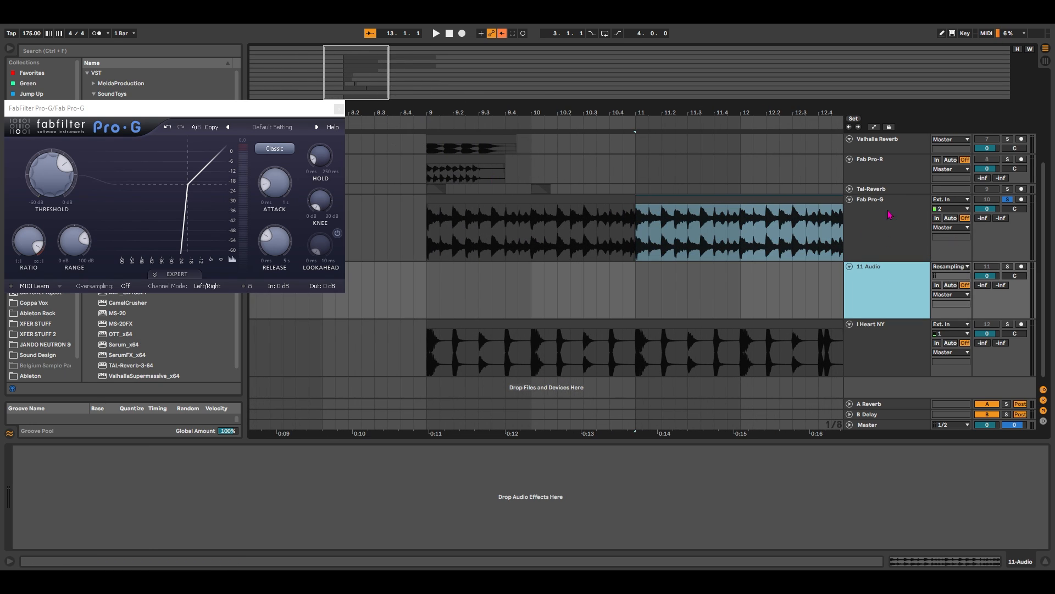
left_click(950, 267)
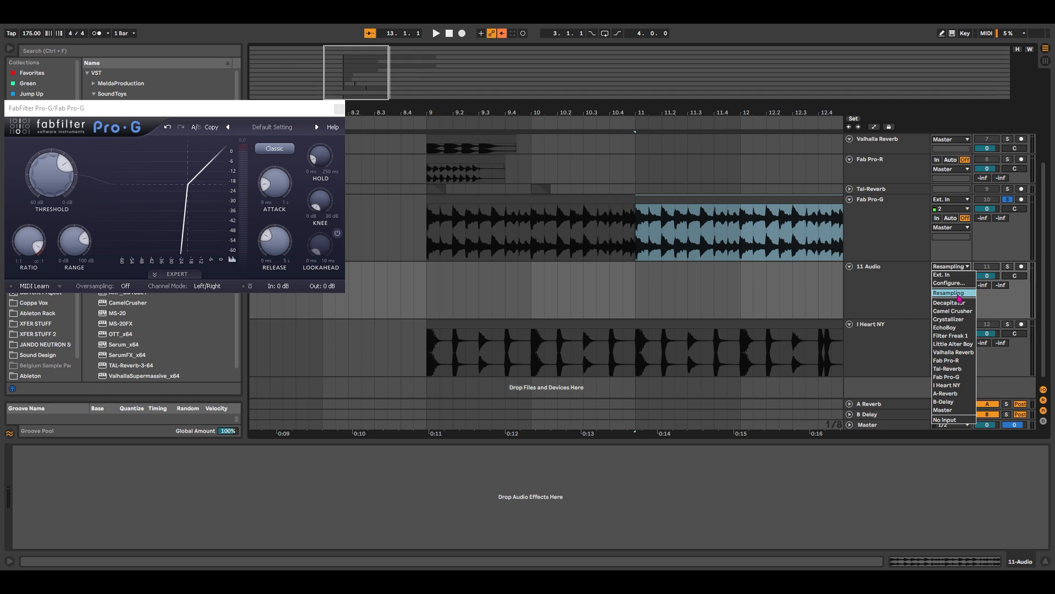
left_click(957, 295)
left_click(1021, 268)
left_click_drag(328, 50, 345, 52)
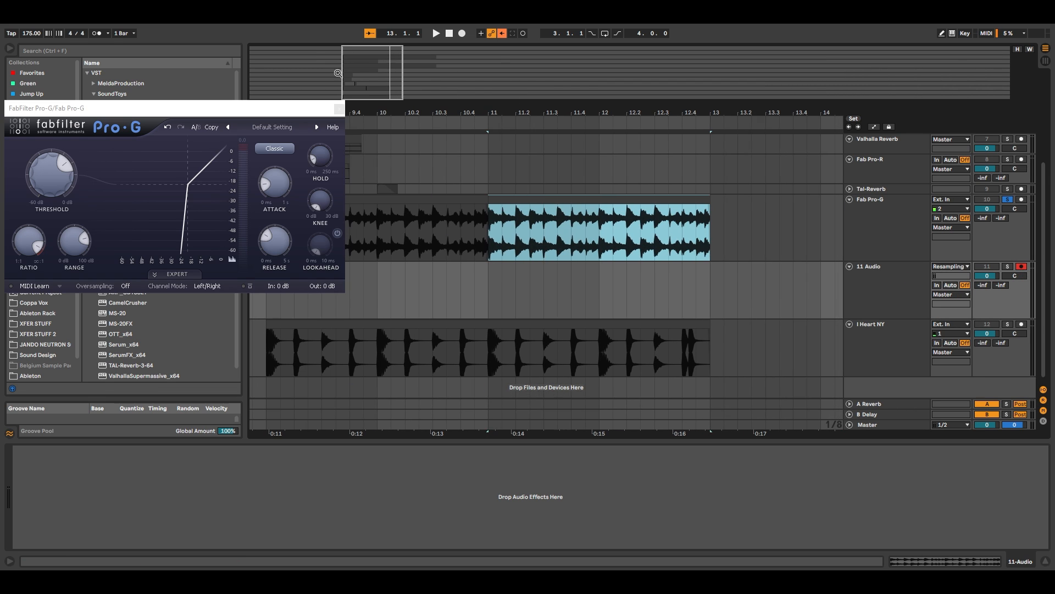
- Re-enable FabFilter Pro-G and select the duplicated drum break at bar 11
left_click_drag(177, 108, 367, 138)
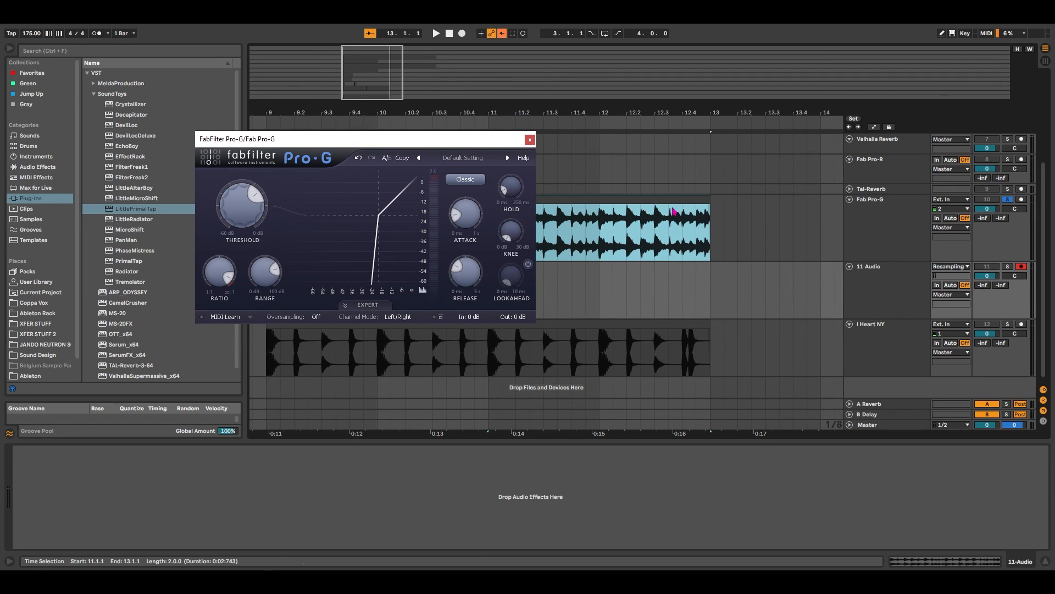
left_click(672, 204)
left_click(17, 450)
left_click_drag(388, 144, 344, 147)
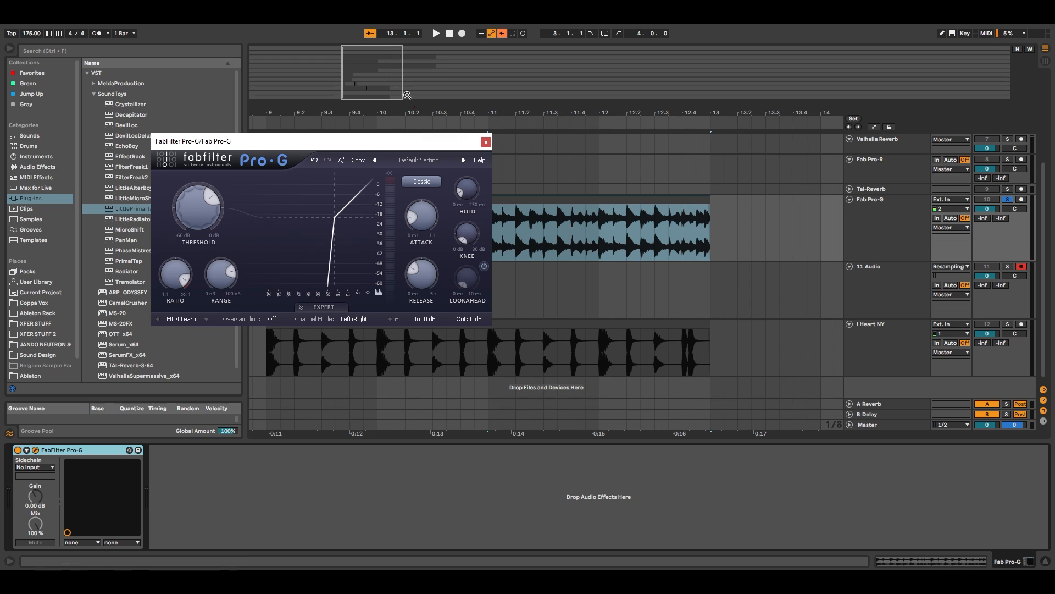
mouse_move(369, 77)
left_mouse_down()
mouse_move(354, 78)
mouse_move(373, 81)
left_mouse_up()
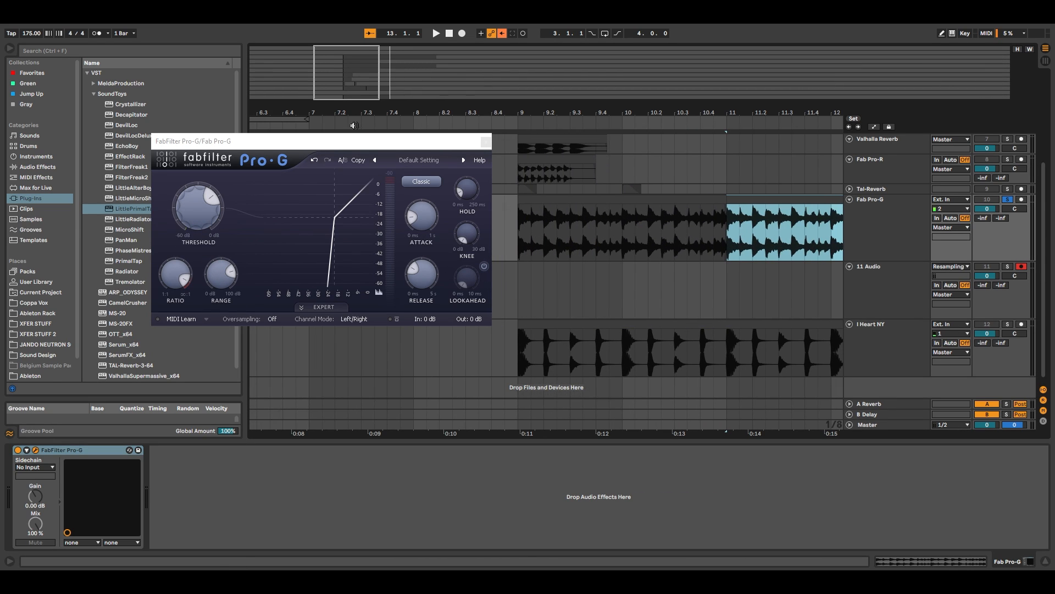
- Play the duplicated break while raising Pro-G's threshold, and close the plug-in window and stop playback
key("space")
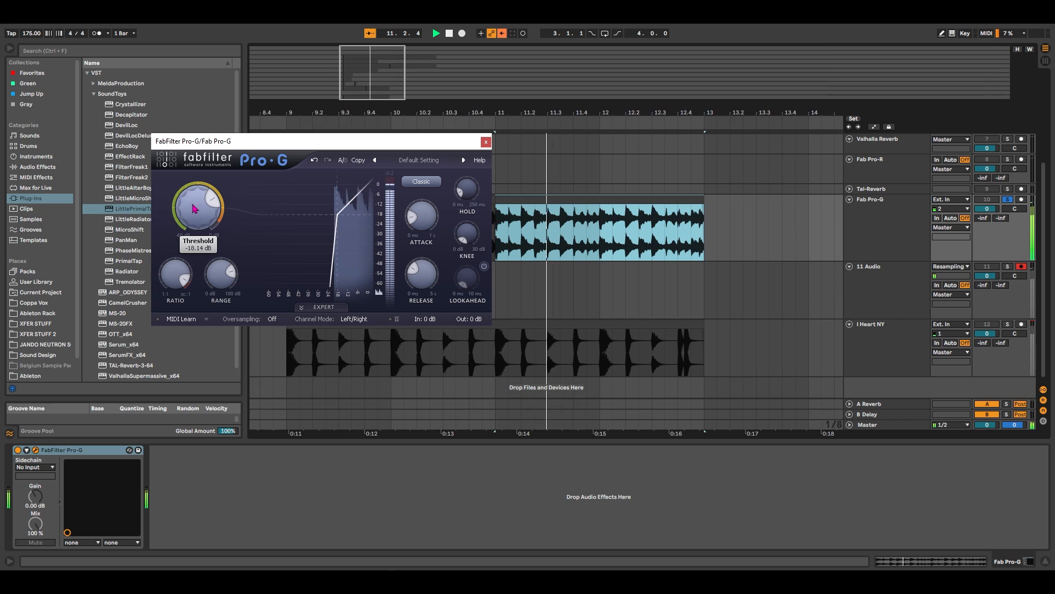
left_click_drag(193, 208, 204, 174)
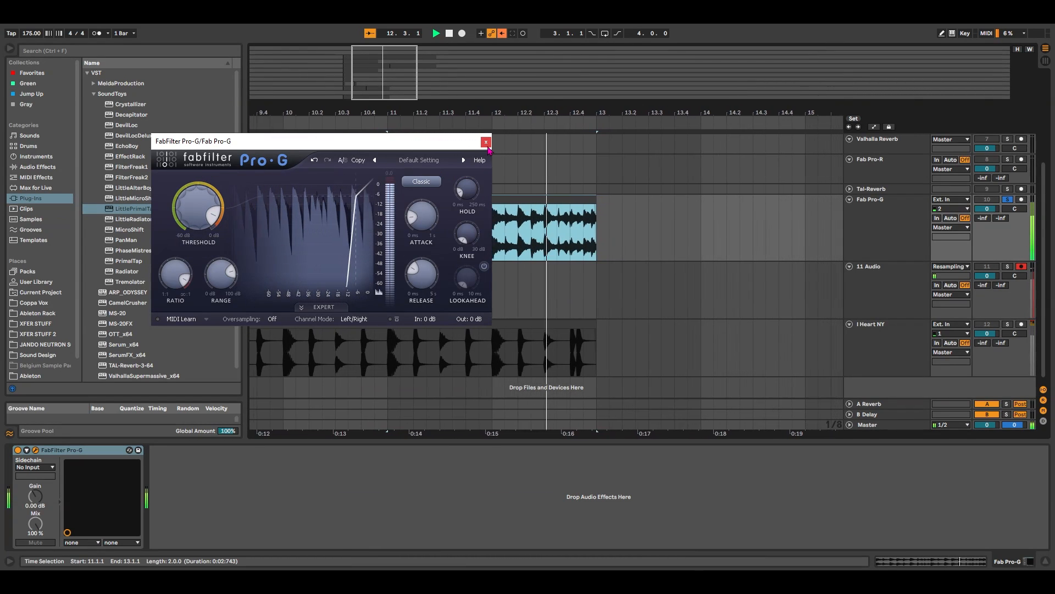
left_click(487, 143)
key("space")
- Select bars 9 to 13 across Fab Pro-G and 11 Audio and record the gated break onto 11 Audio
left_click_drag(478, 113, 681, 109)
left_click_drag(358, 224, 749, 289)
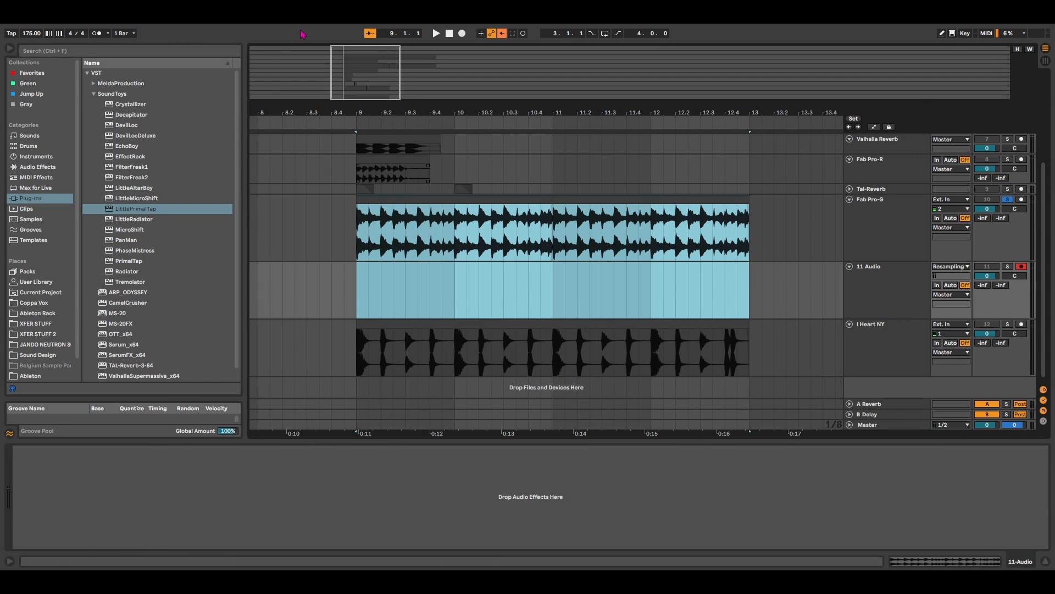
left_click(462, 33)
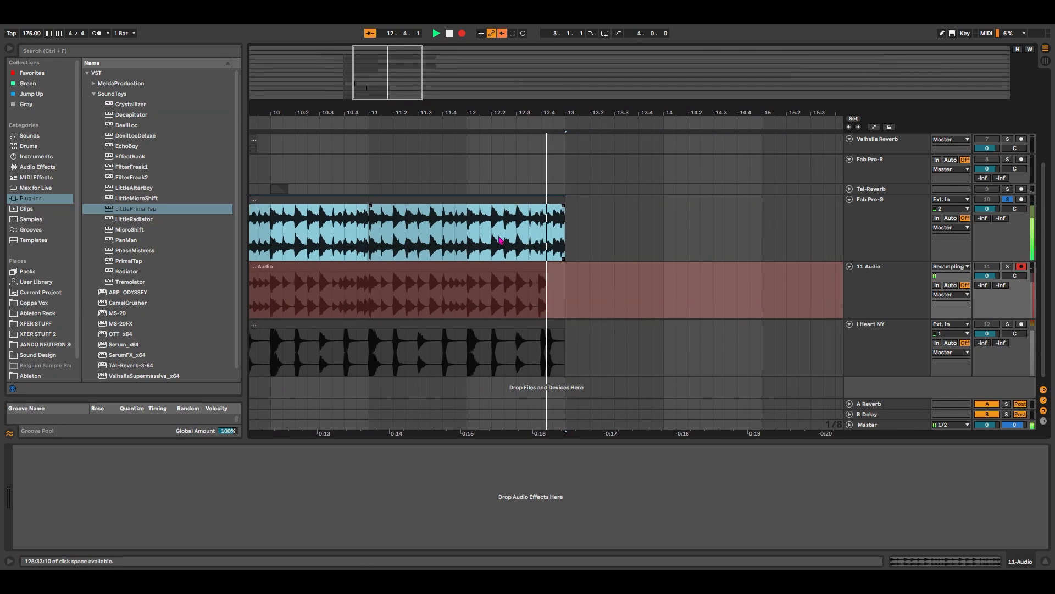
key("space")
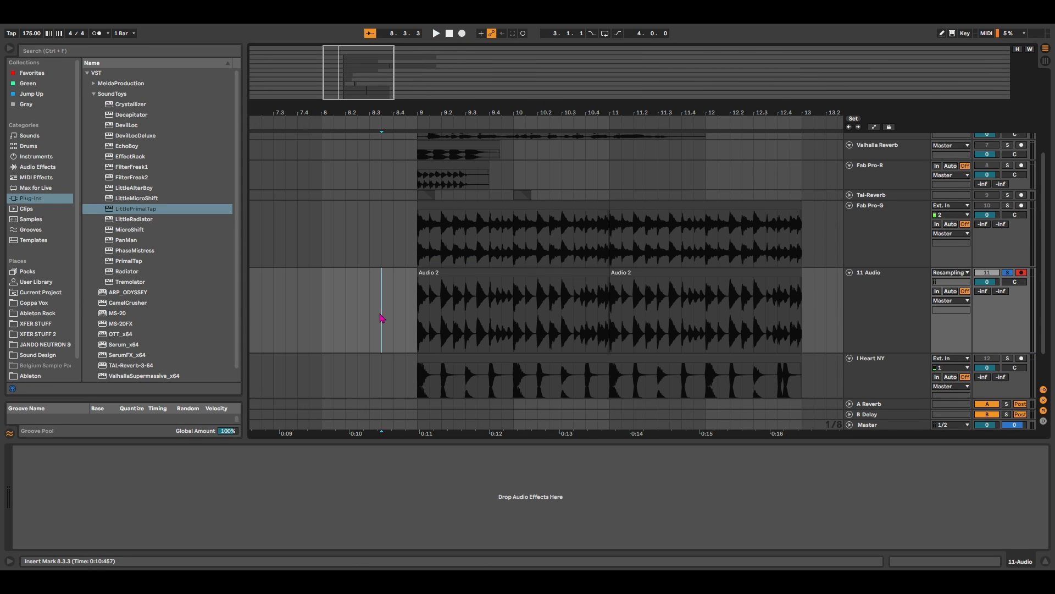
- Select the first recorded clip at bar 9 on the 11 Audio track for a closer view of its waveform
left_click(515, 308)
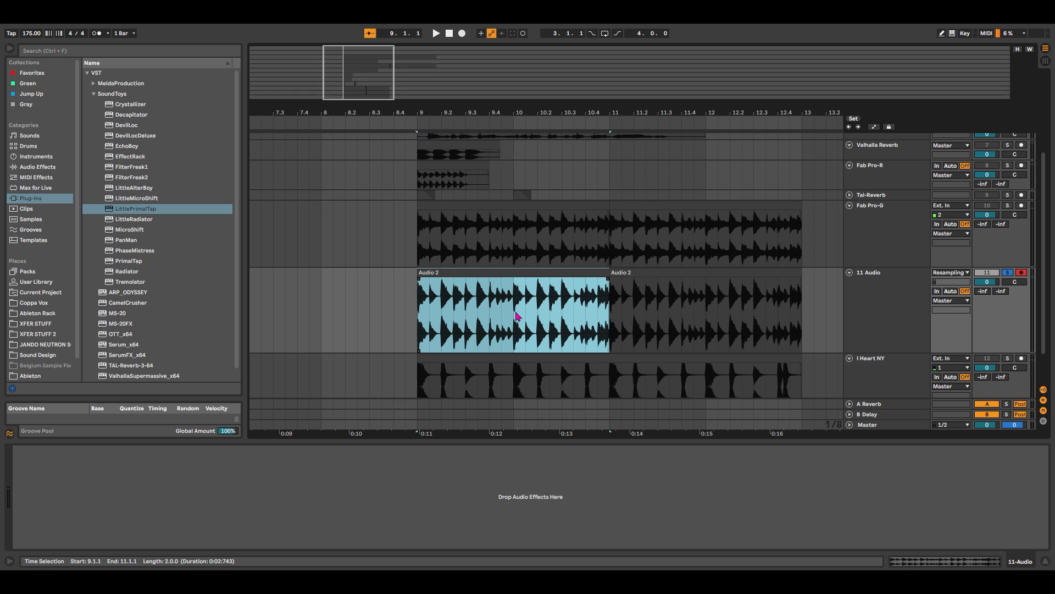
left_click_drag(419, 113, 321, 141)
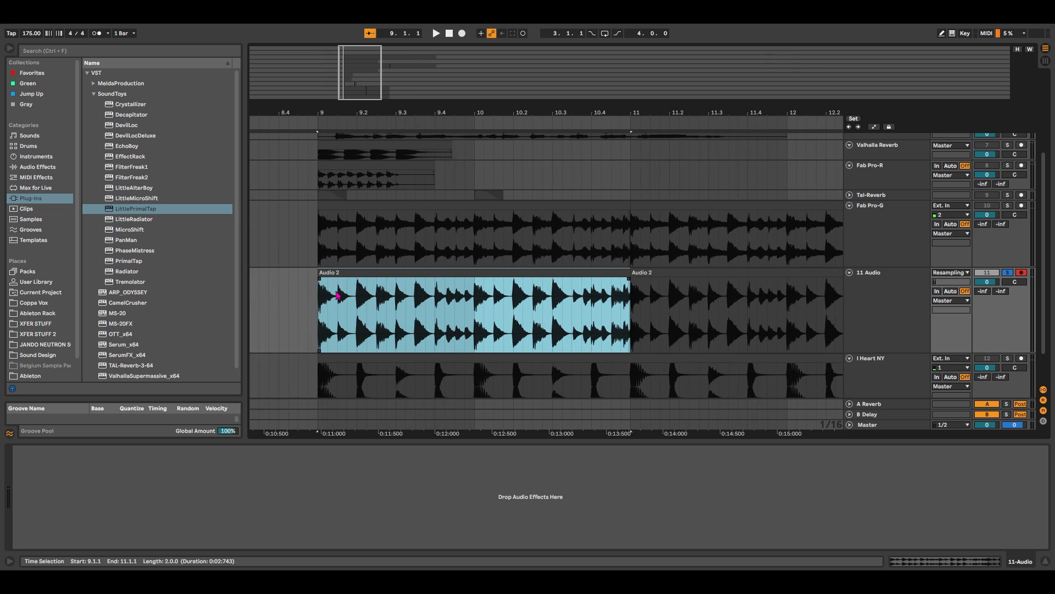
- Play the recorded clip from bar 9 on 11 Audio and select the gated hit from 9.1.3 to 9.2.1
key("space")
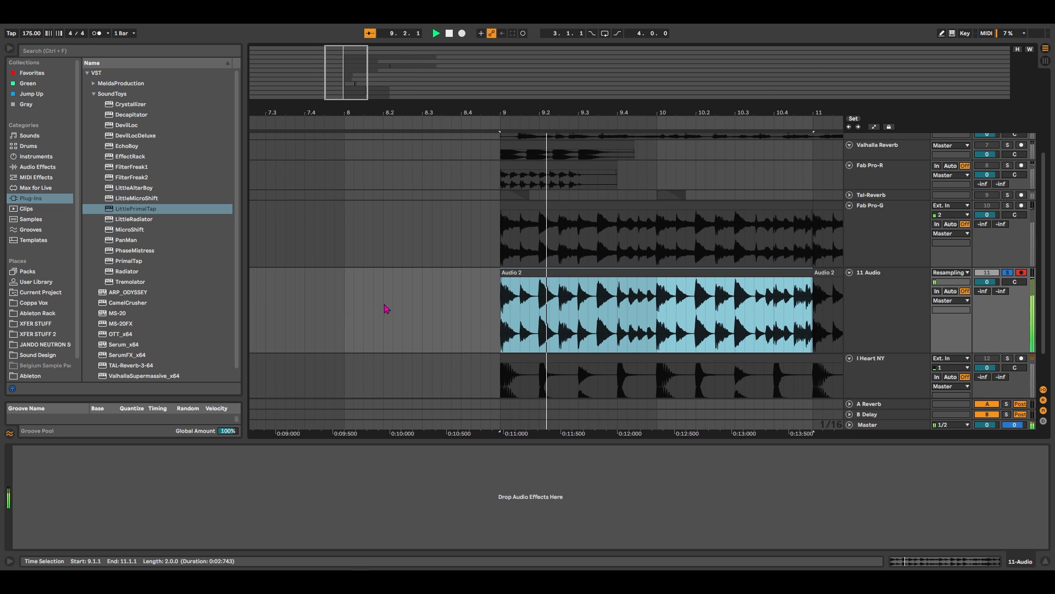
key("space")
left_click_drag(390, 313, 408, 312)
right_click(399, 313)
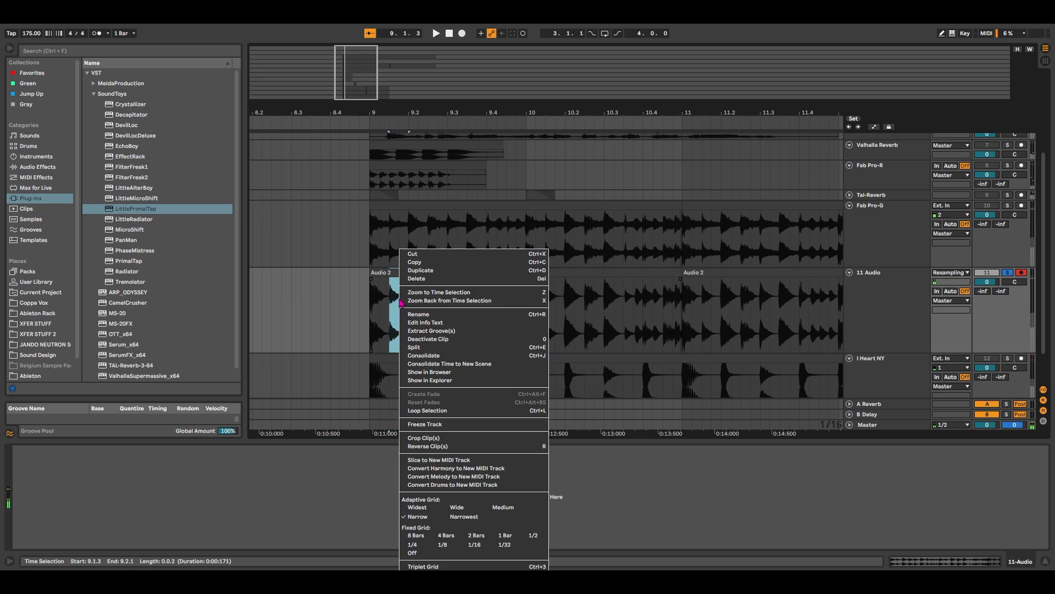
left_click(624, 295)
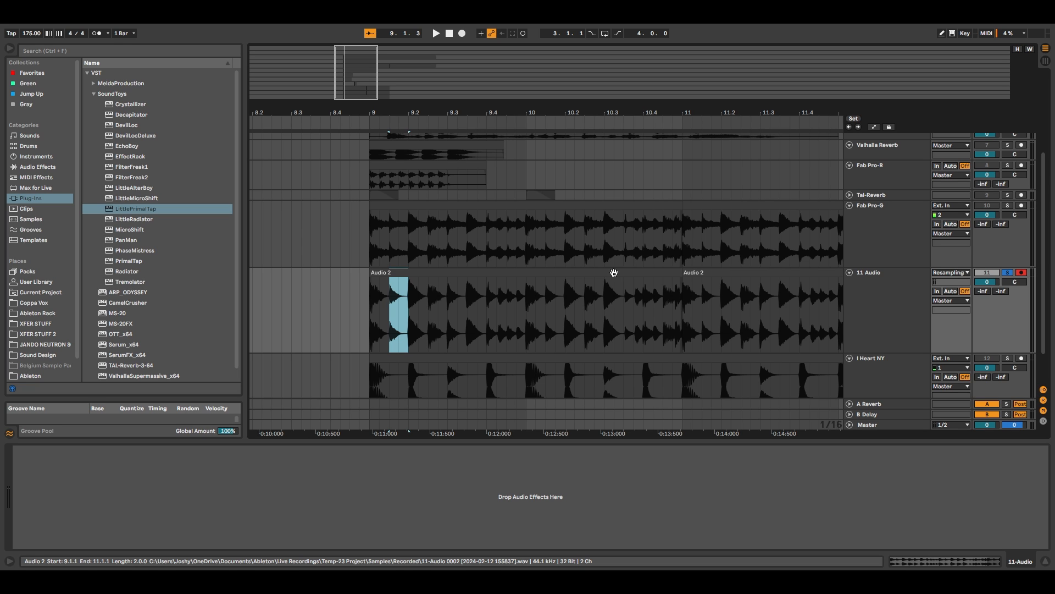
- Turn off solo on 11 Audio and fold the 11 Audio and Fab Pro-G tracks
left_click(856, 282)
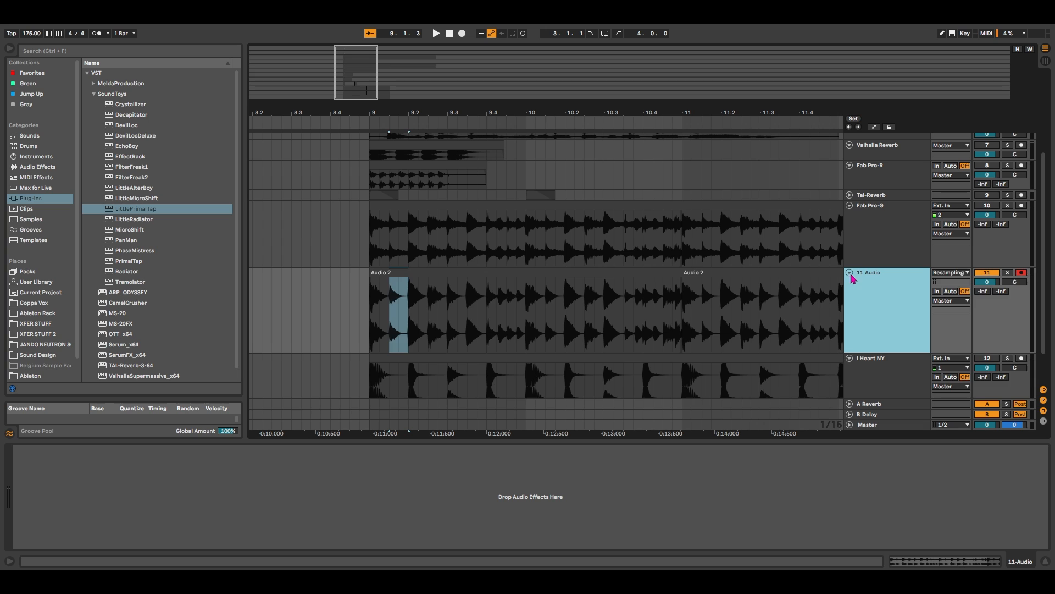
left_click(850, 272)
left_click(849, 205)
- Enlarge the I Heart NY track and select its drum loop from bar 9 to bar 13
left_click(885, 244)
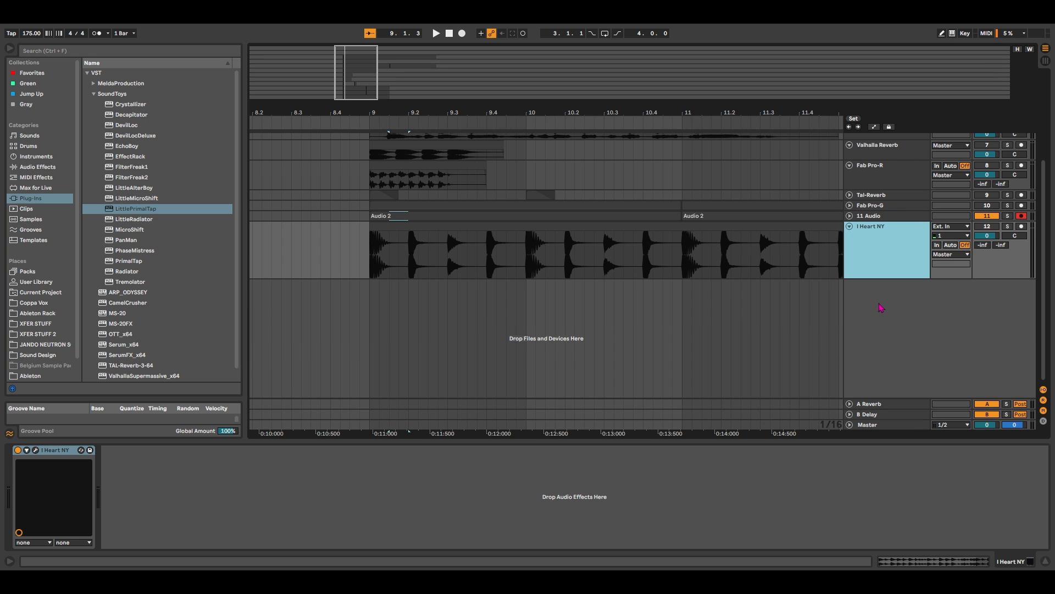
left_click_drag(884, 278, 888, 352)
left_click_drag(355, 82, 355, 62)
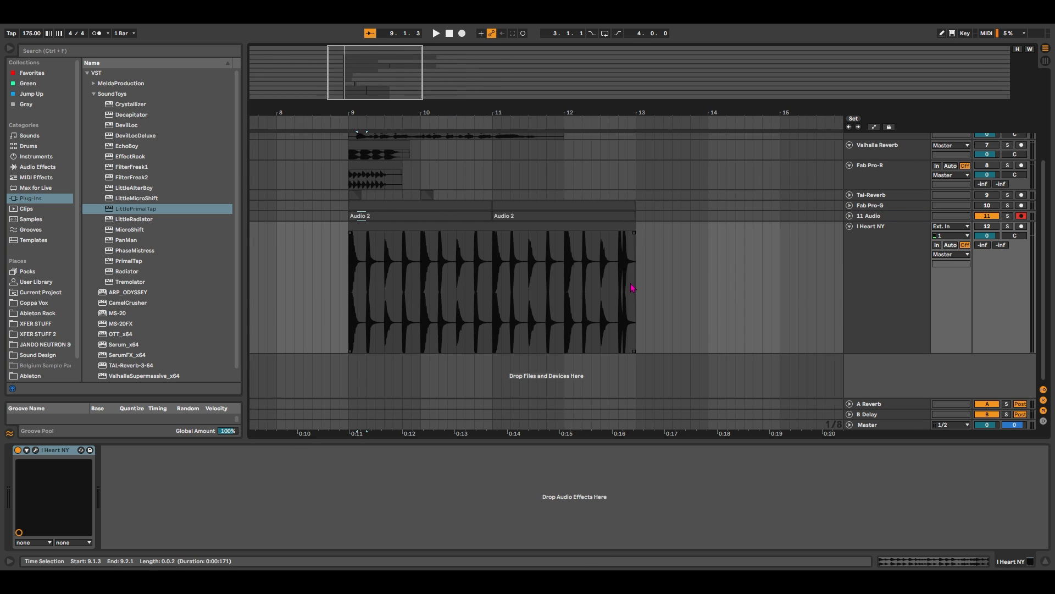
left_click_drag(352, 298, 632, 285)
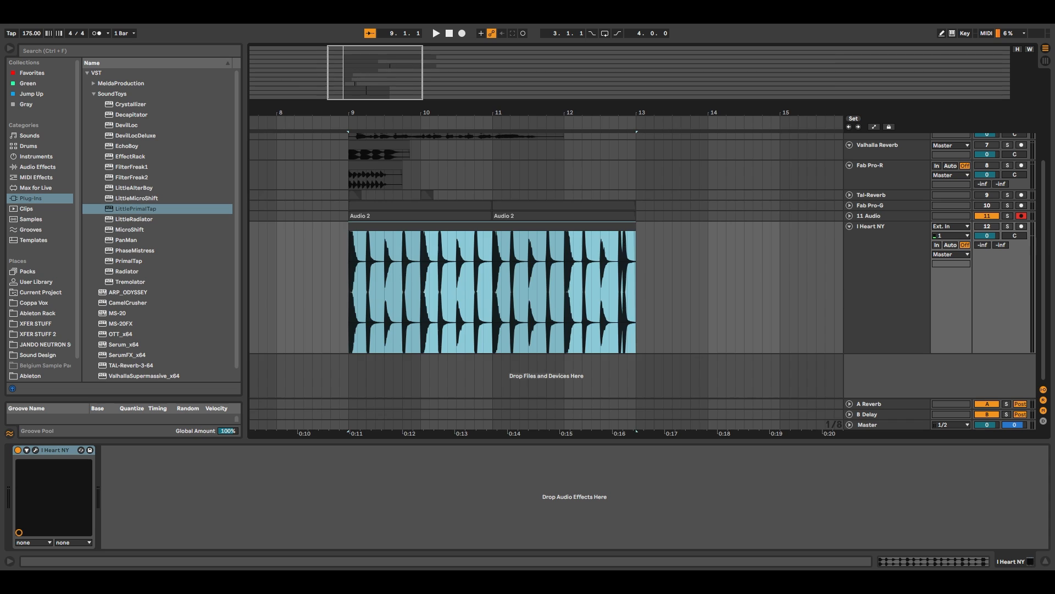
left_click_drag(372, 113, 443, 121)
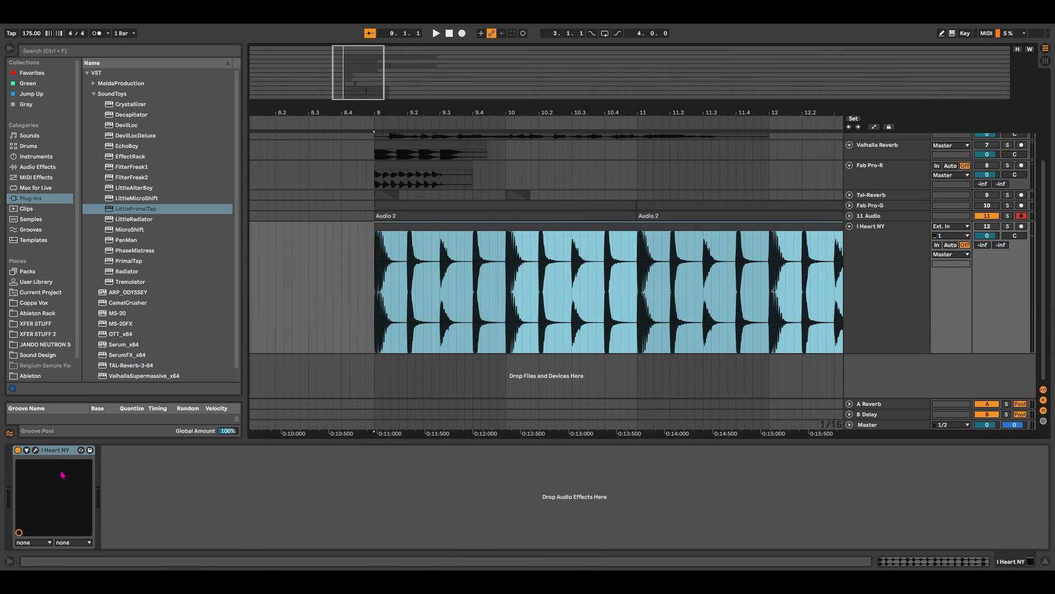
- Open the I Heart NY compressor to show its controls, close its window and bypass the plug-in
left_click(36, 450)
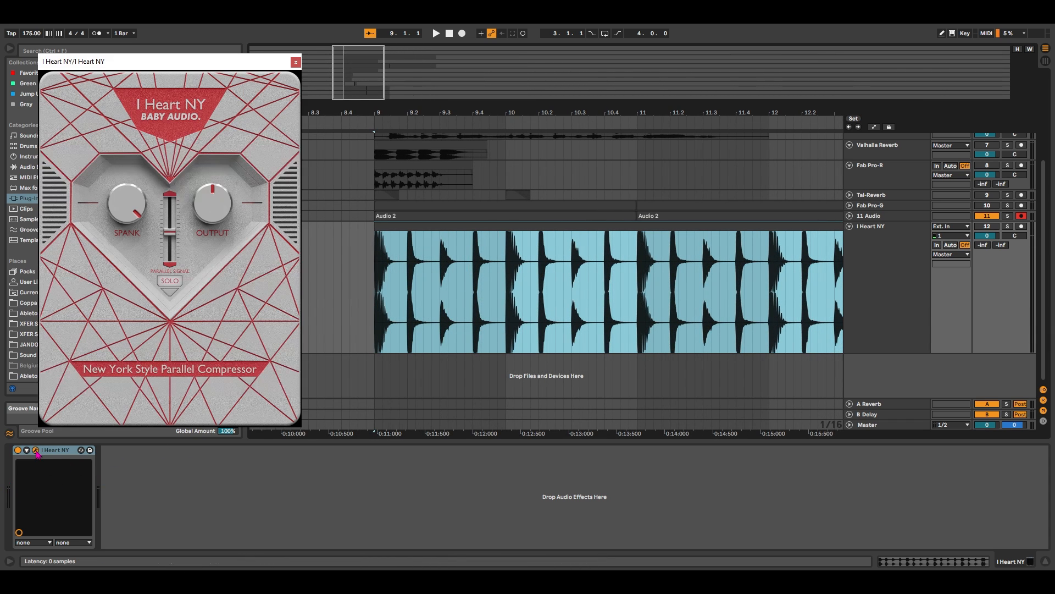
left_click_drag(208, 190, 218, 172)
left_click_drag(274, 64, 347, 75)
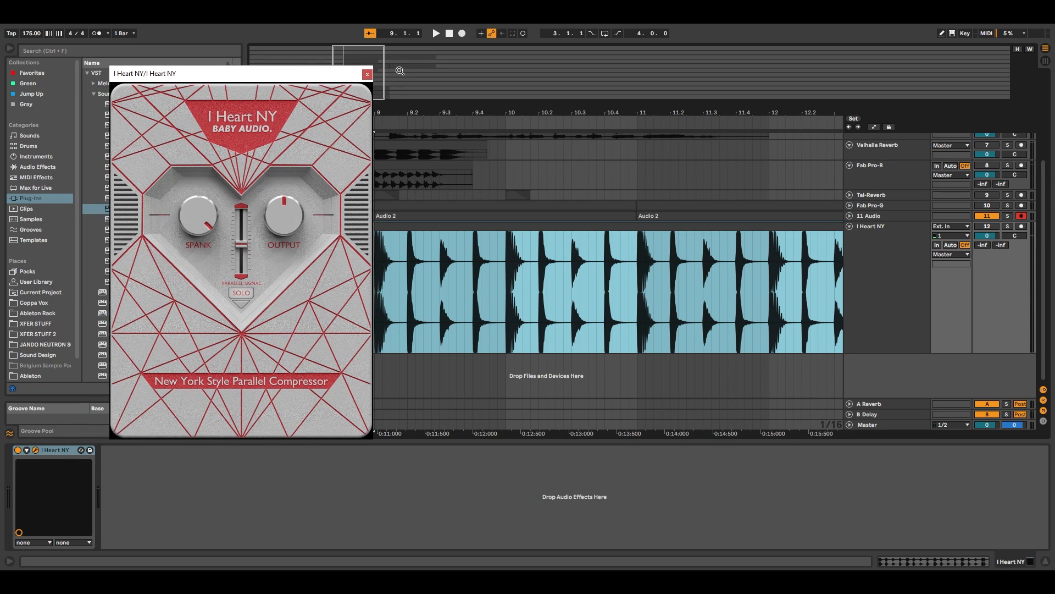
left_click(369, 75)
left_click(54, 451)
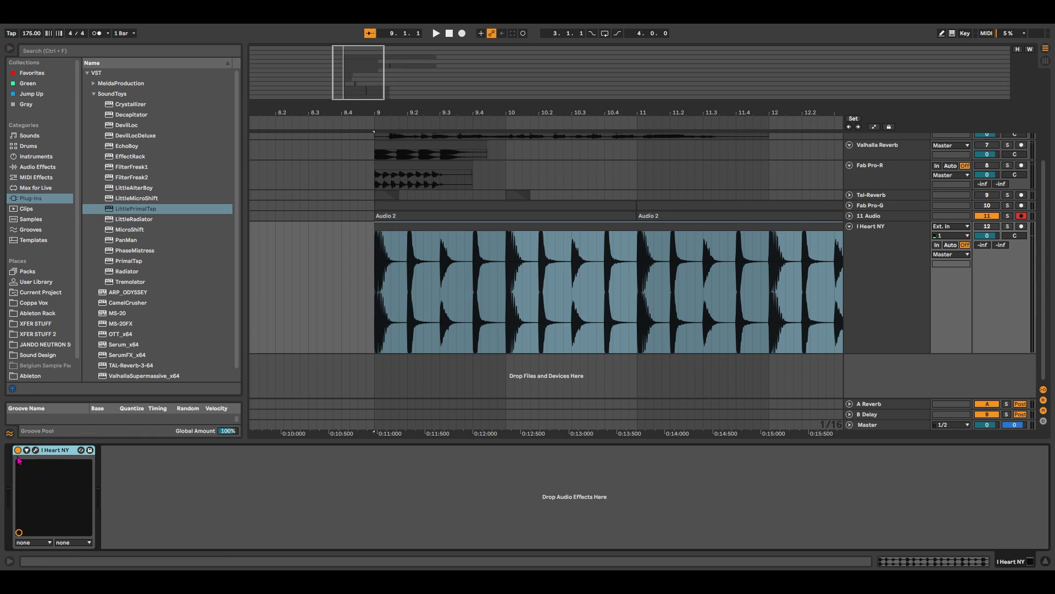
left_click(18, 451)
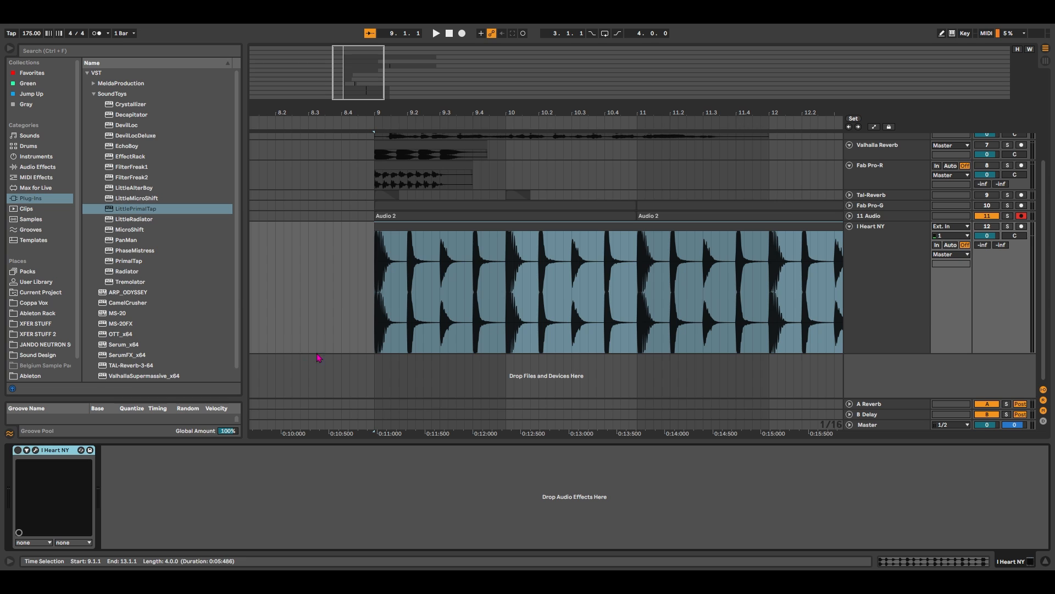
- Activate the I Heart NY track and reopen its compressor with the plug-in enabled
left_click(998, 227)
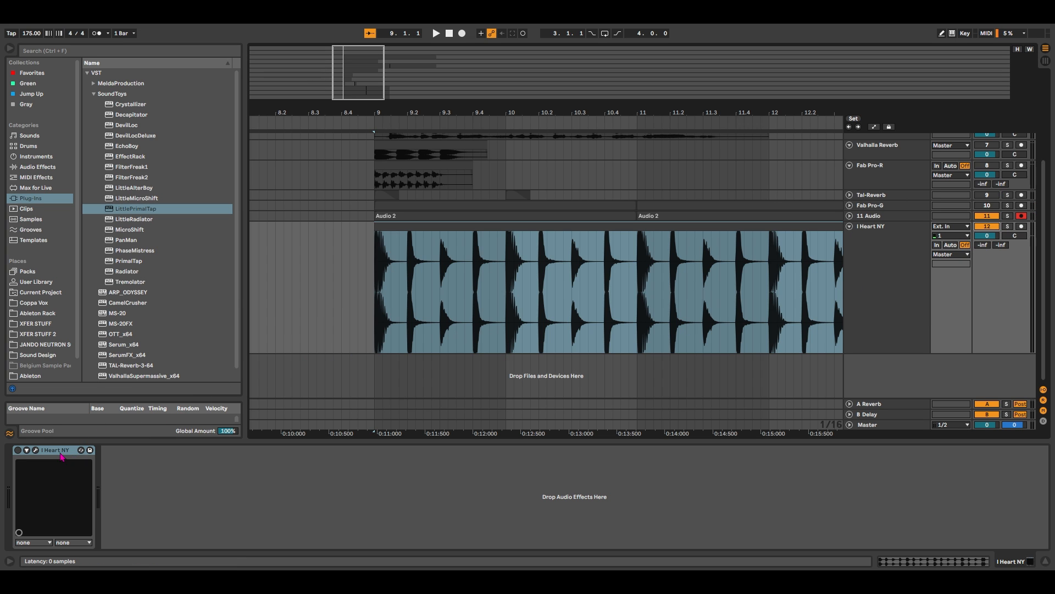
left_click(42, 449)
left_click(35, 450)
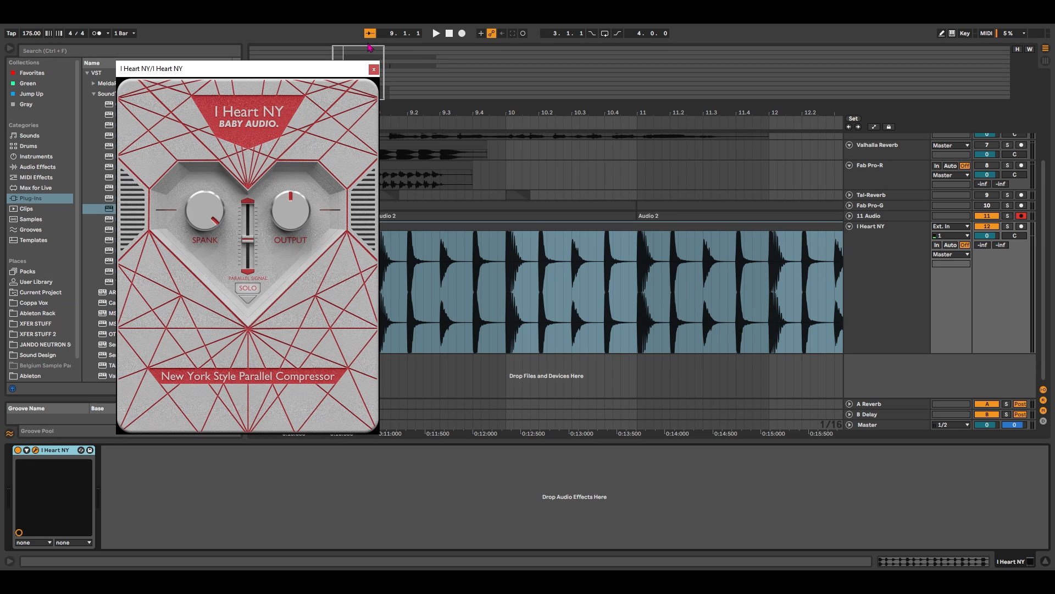
- Pull the Parallel Signal fader to its minimum and play the soloed I Heart NY drum loop from bar 9
left_click_drag(255, 242, 258, 349)
left_click_drag(323, 70, 393, 122)
left_click(621, 262)
key("space")
key("space")
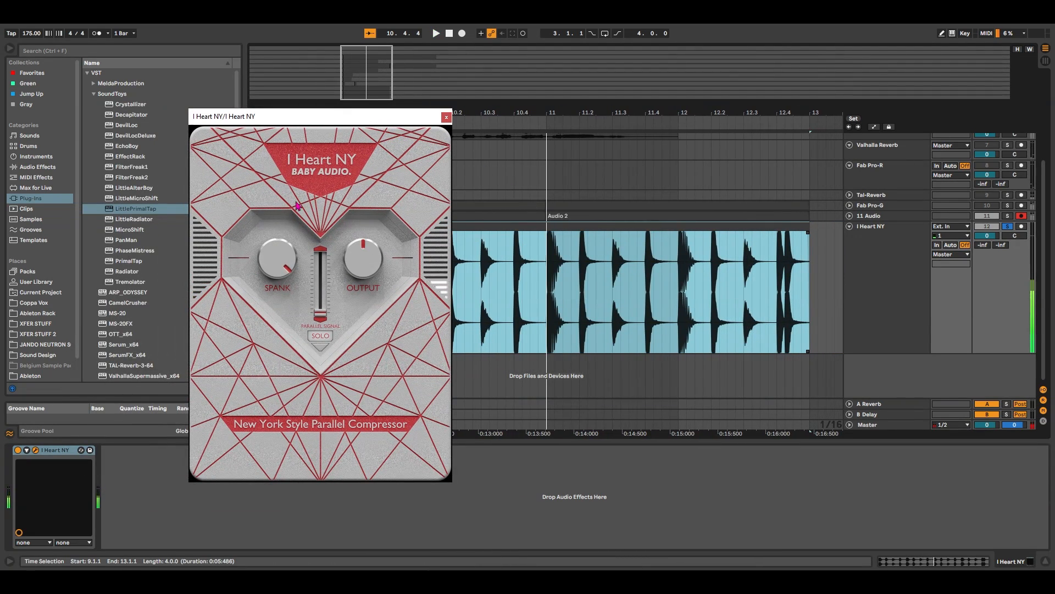
- Solo the parallel signal, reset Spank to its centre and raise the Parallel Signal fader to mid-level during playback
left_click_drag(286, 263, 267, 325)
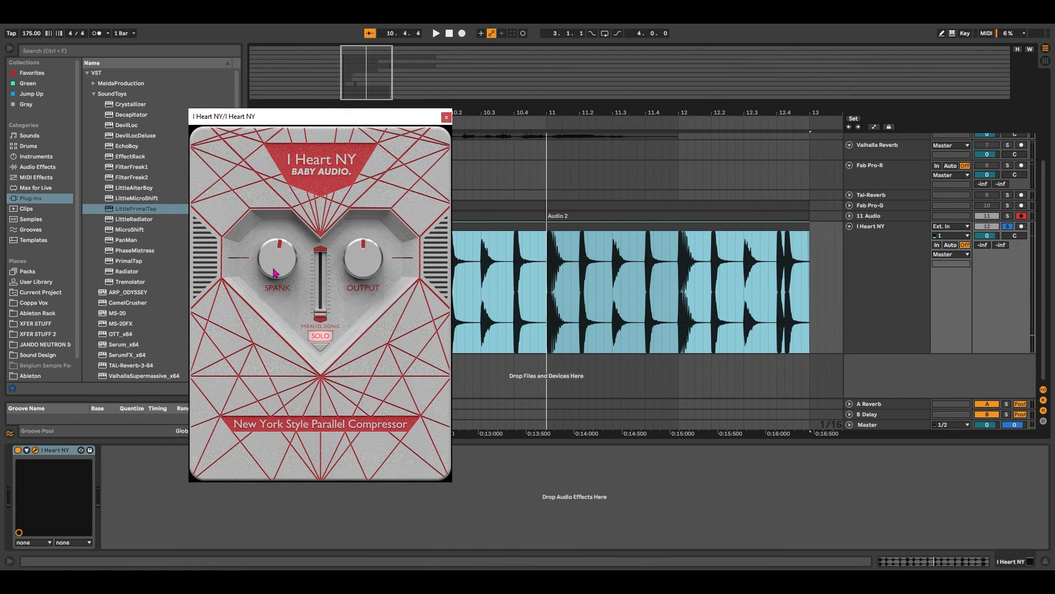
double_click(273, 268)
left_click_drag(320, 318, 318, 363)
key("space")
left_click_drag(321, 313, 321, 290)
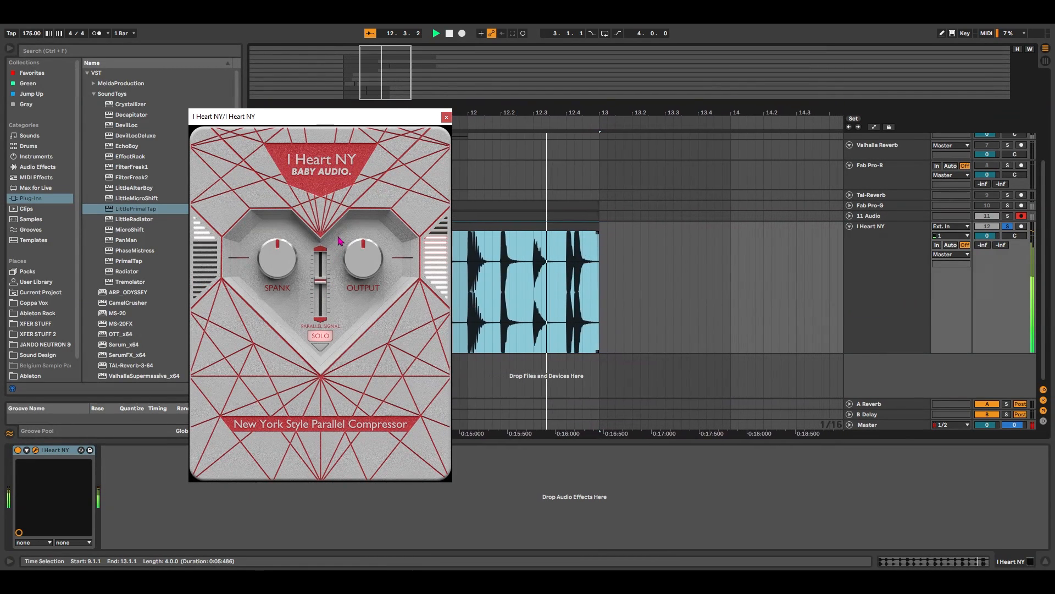
key("space")
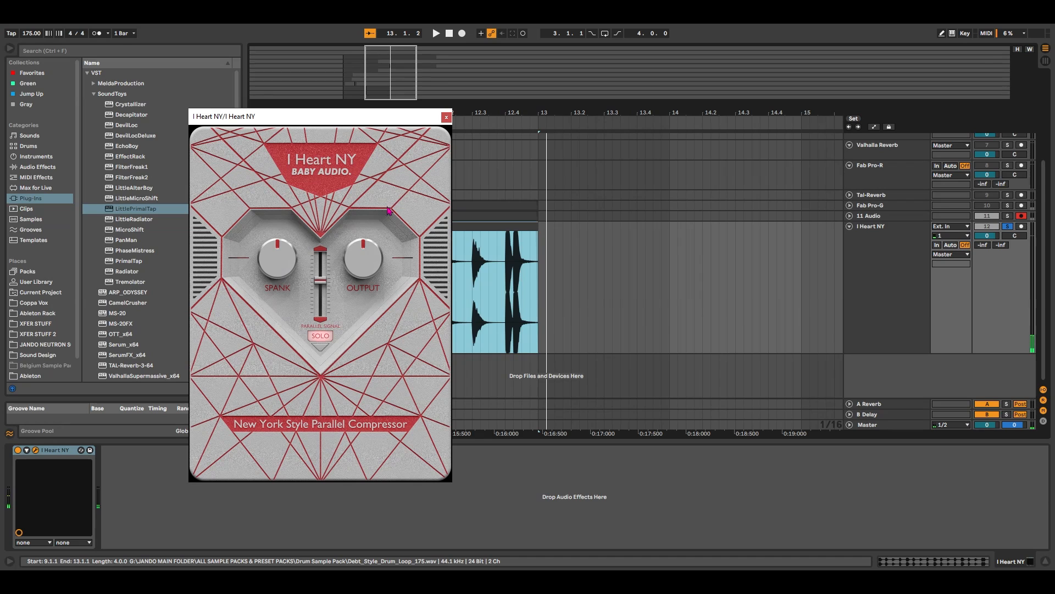
- Bypass I Heart NY, play the dry loop from bar 9 for comparison, and re-enable the plug-in
left_click_drag(702, 113, 922, 112)
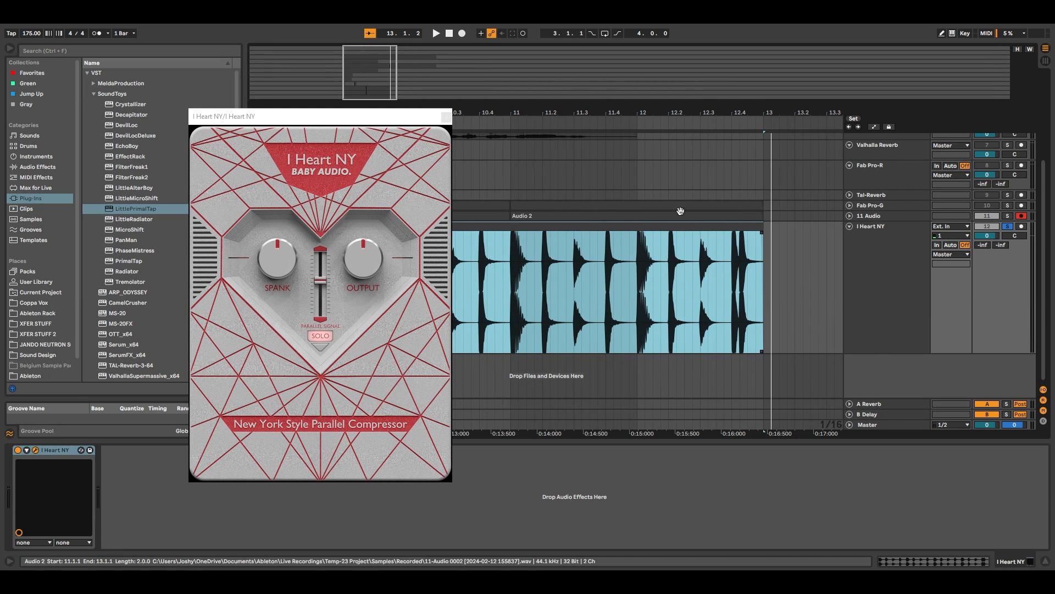
left_click(19, 450)
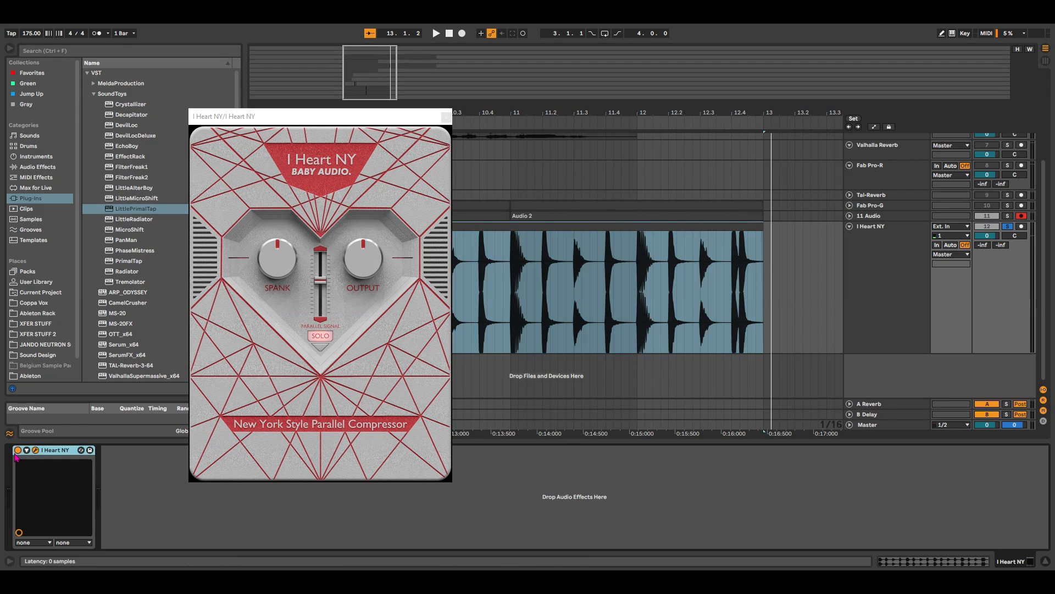
left_click(548, 226)
key("space")
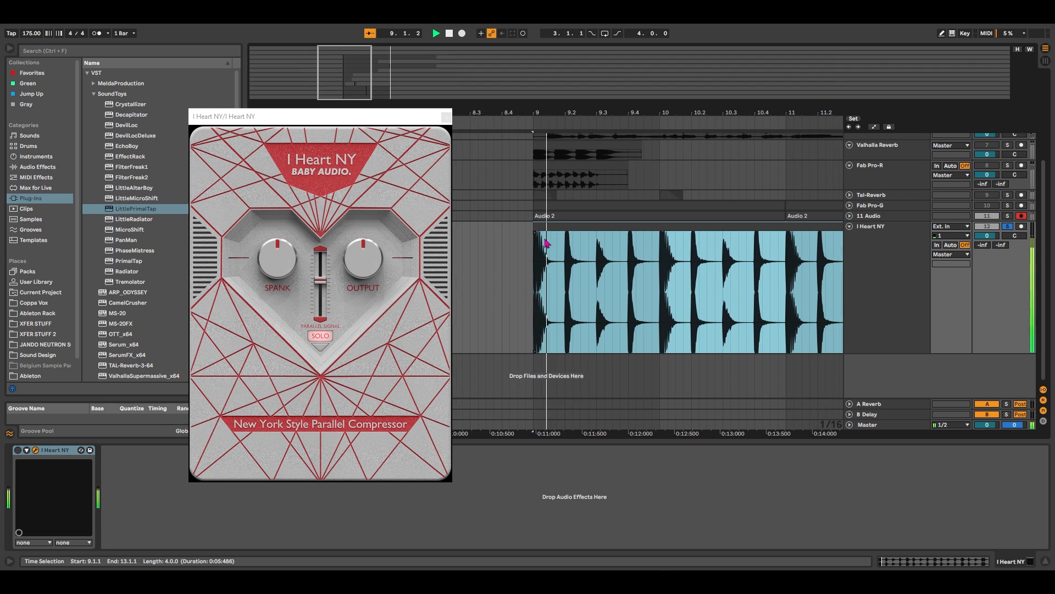
key("space")
left_click(18, 450)
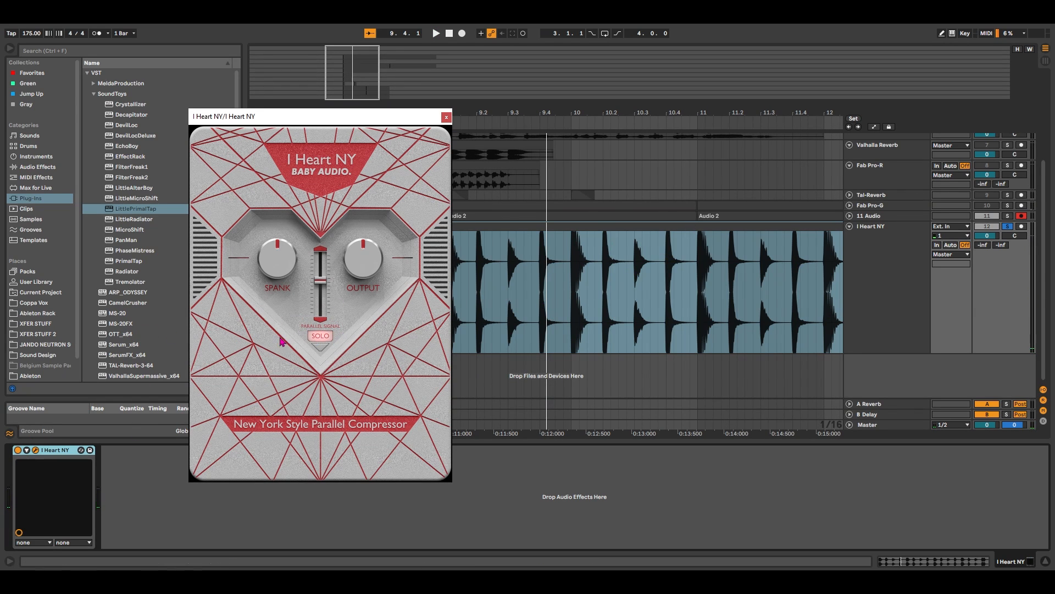
- Play the soloed parallel signal, turn Spank to its maximum and play the loop again
key("space")
key("space")
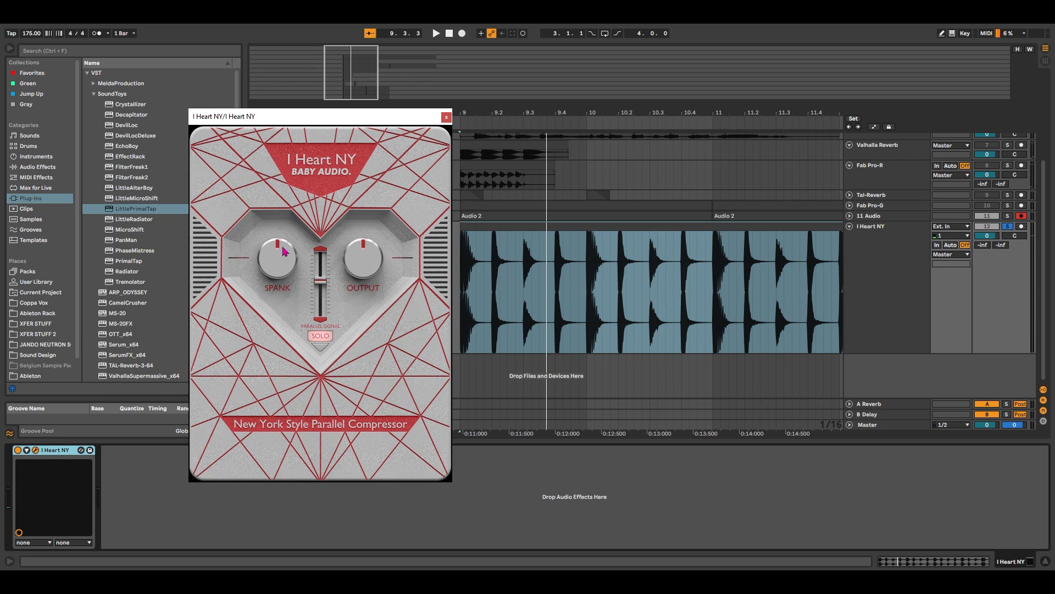
left_click_drag(281, 271, 301, 122)
key("space")
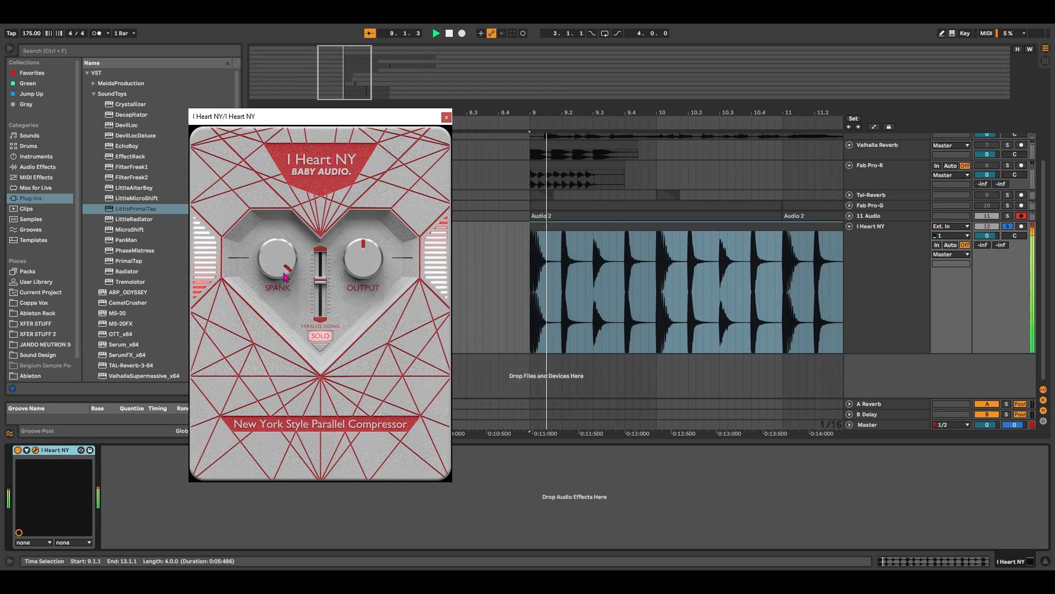
key("space")
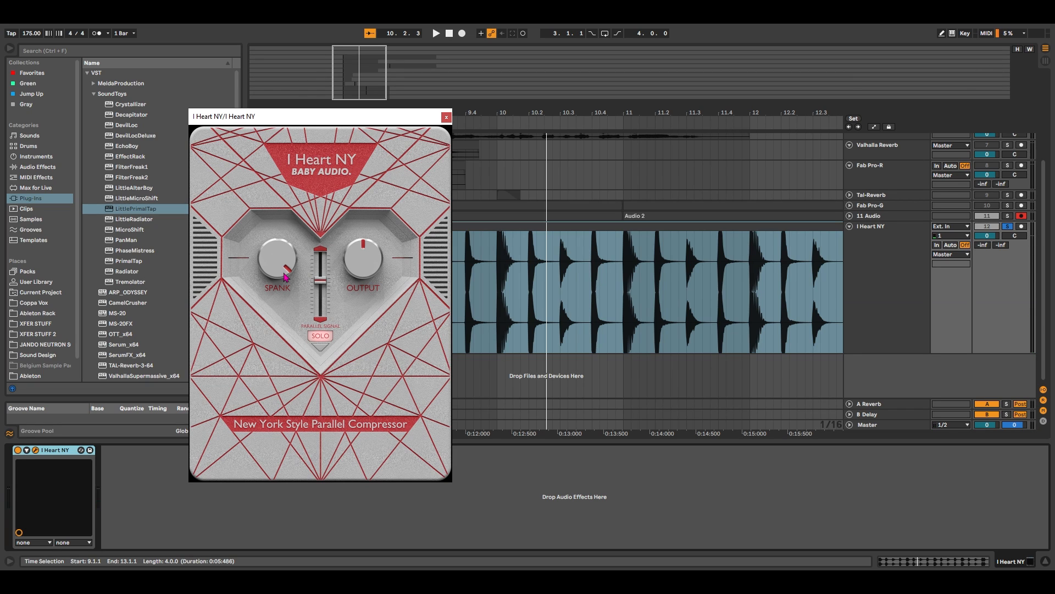
- Turn off the plug-in's parallel solo and play the loop from bar 9 with Spank at maximum
key("space")
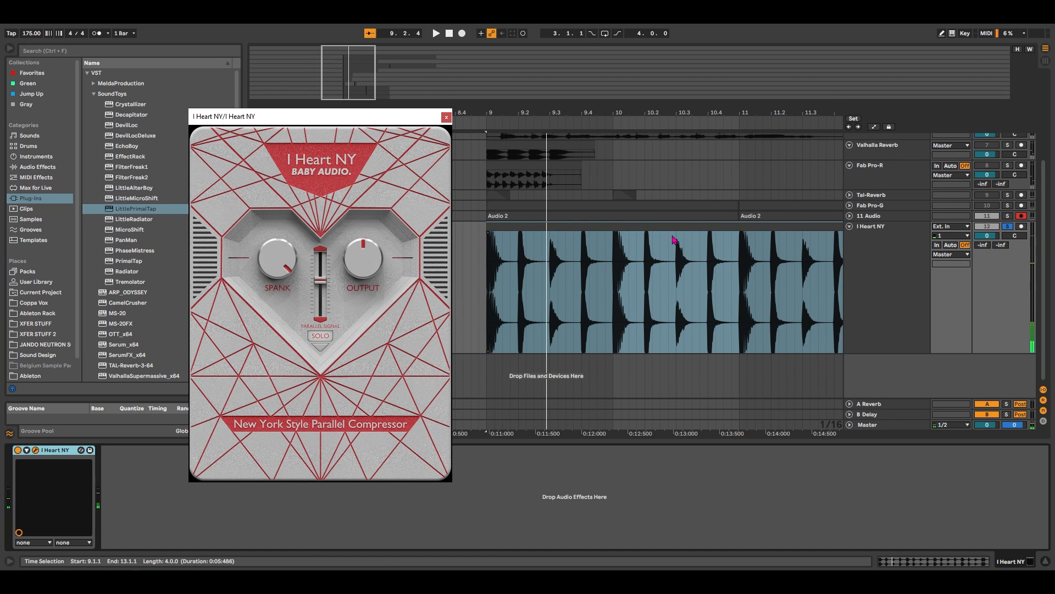
left_click(645, 279)
key("space")
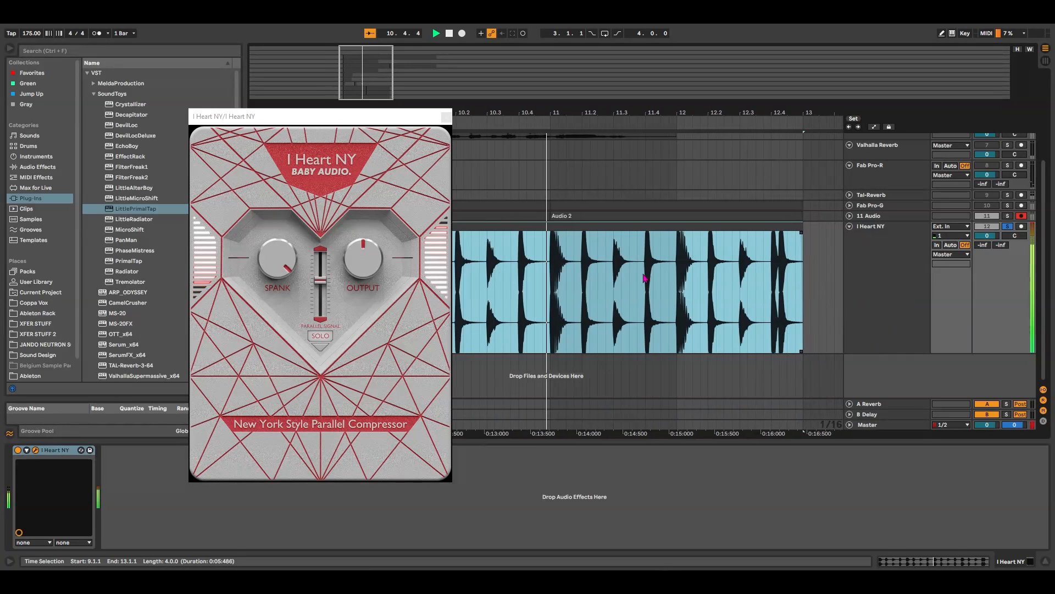
key("space")
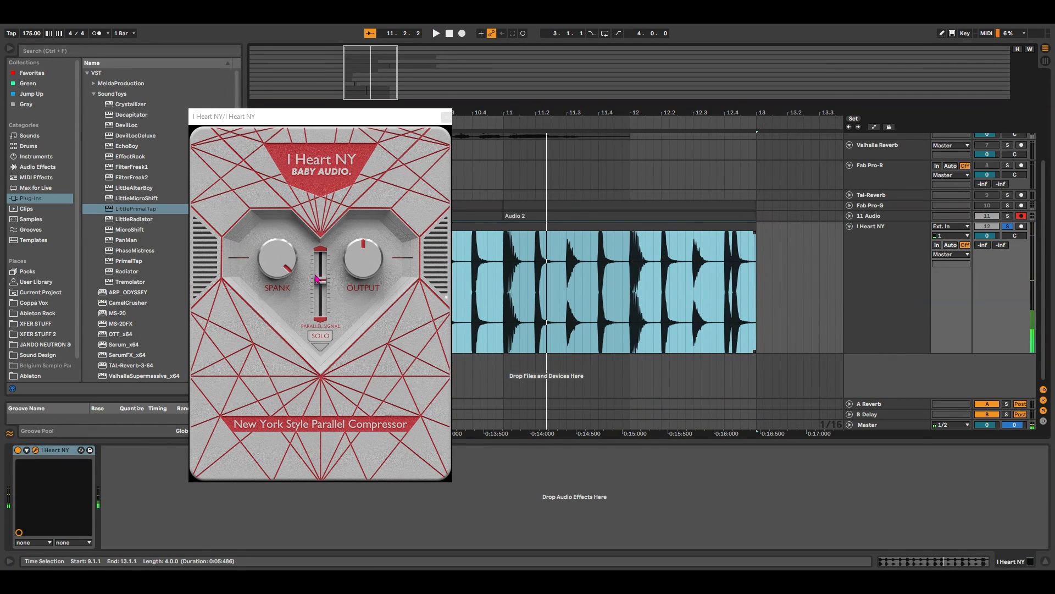
- Solo the parallel signal, turn Spank to its minimum and play the loop from bar 9
left_click(331, 342)
left_click_drag(273, 257, 233, 464)
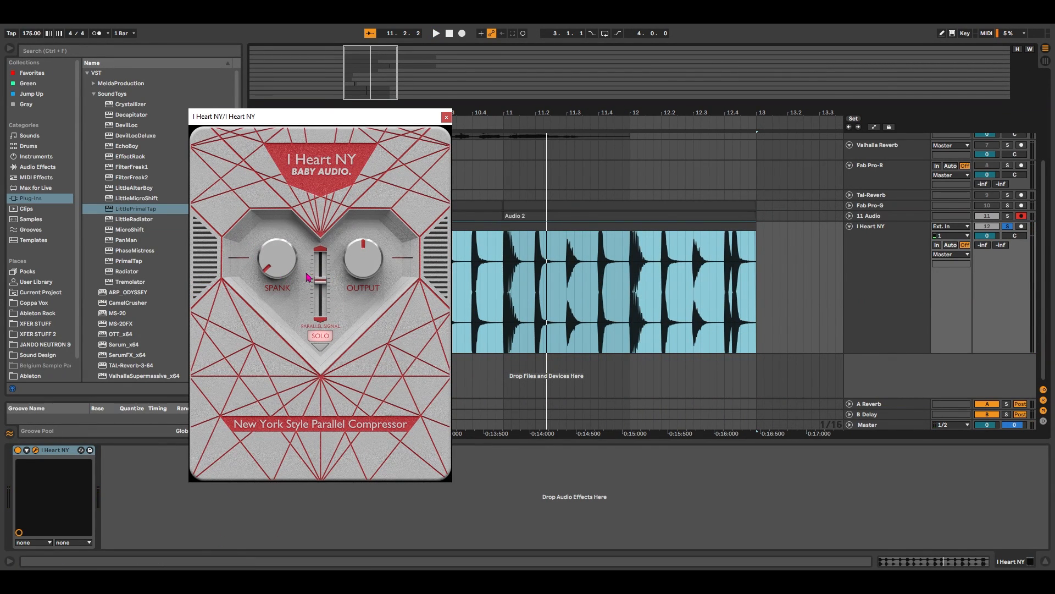
key("space")
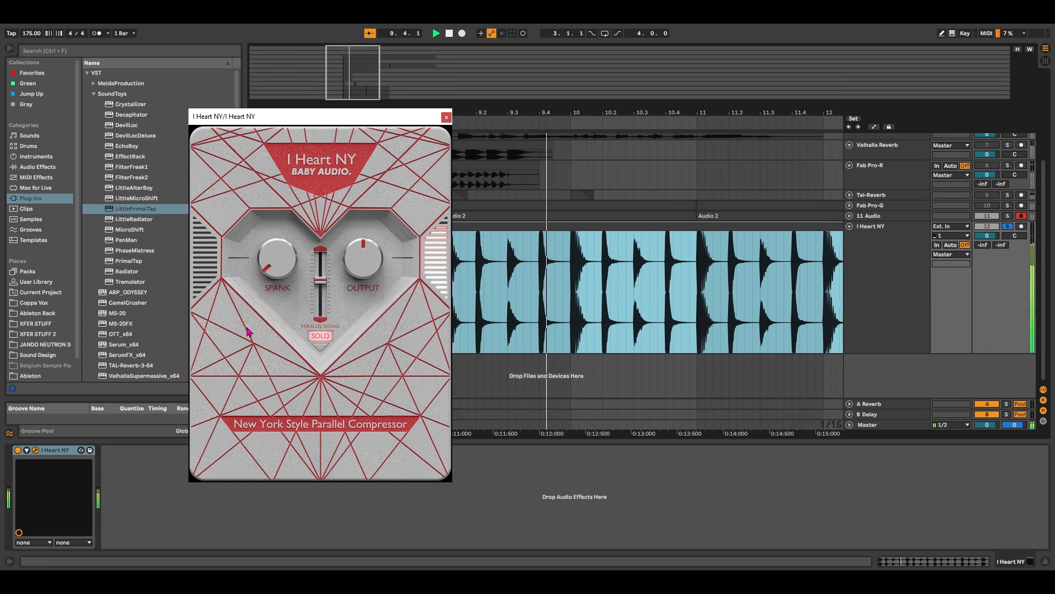
key("space")
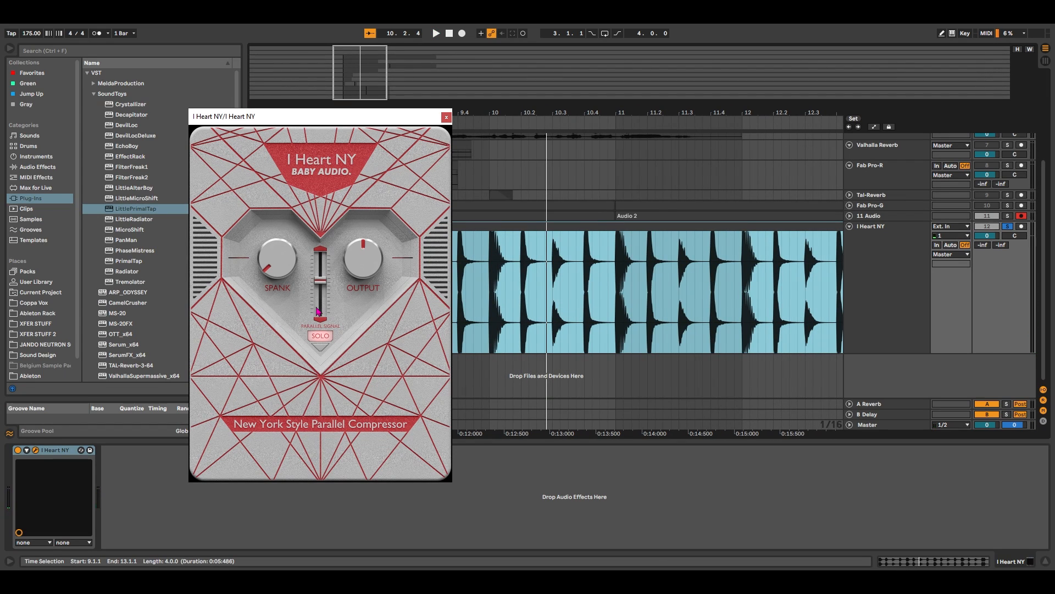
- Turn off the parallel solo and play the loop while slightly lowering the Parallel Signal fader
left_click(320, 335)
key("space")
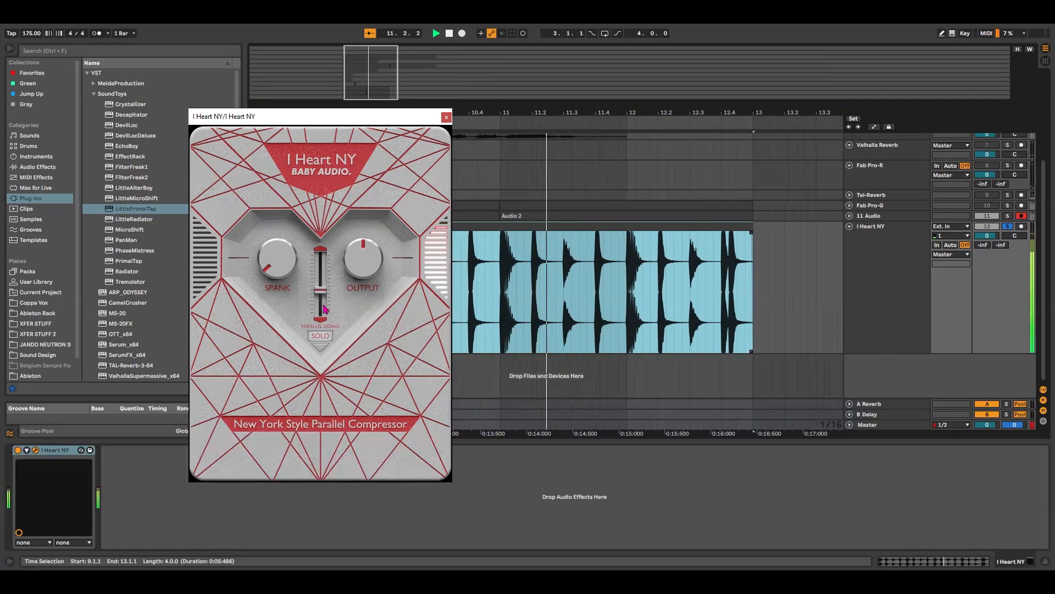
key("space")
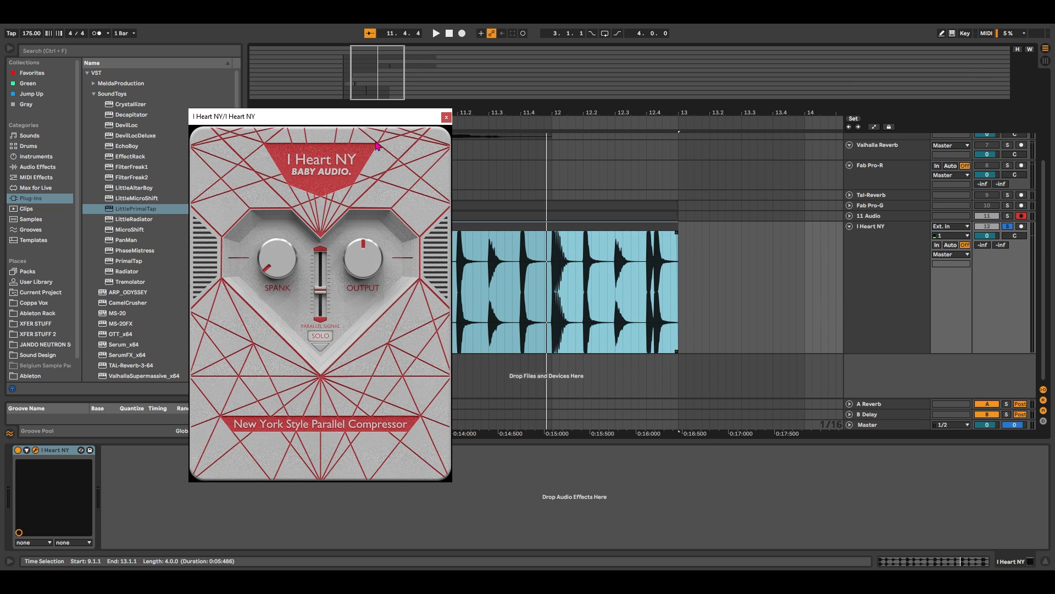
- Close the I Heart NY plug-in window, unsolo its track, and hide the device view and fold the track
left_click(446, 117)
left_click(861, 272)
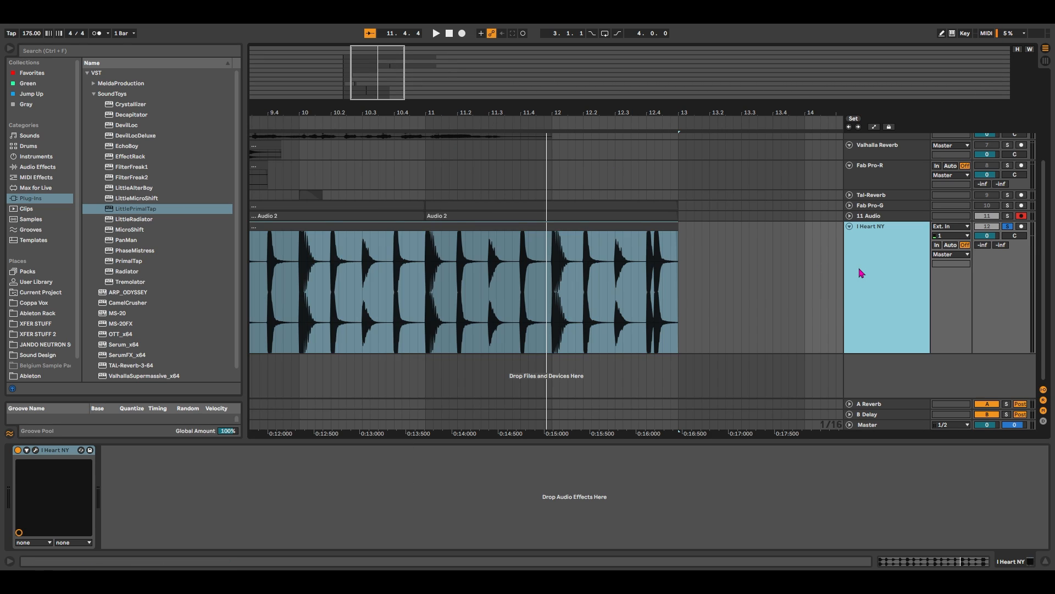
scroll(858, 260, "up", 4)
left_click(1046, 561)
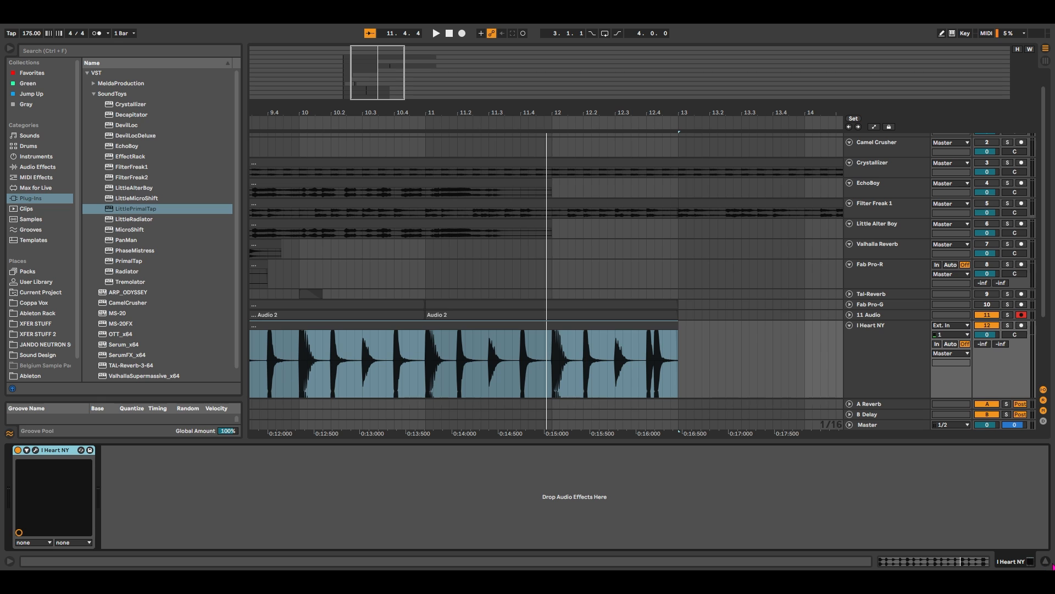
left_click(849, 341)
- Fold all tracks from Decapitator through Fab Pro-R and place the insert marker at 11.2.1 on I Heart NY
left_click(882, 292)
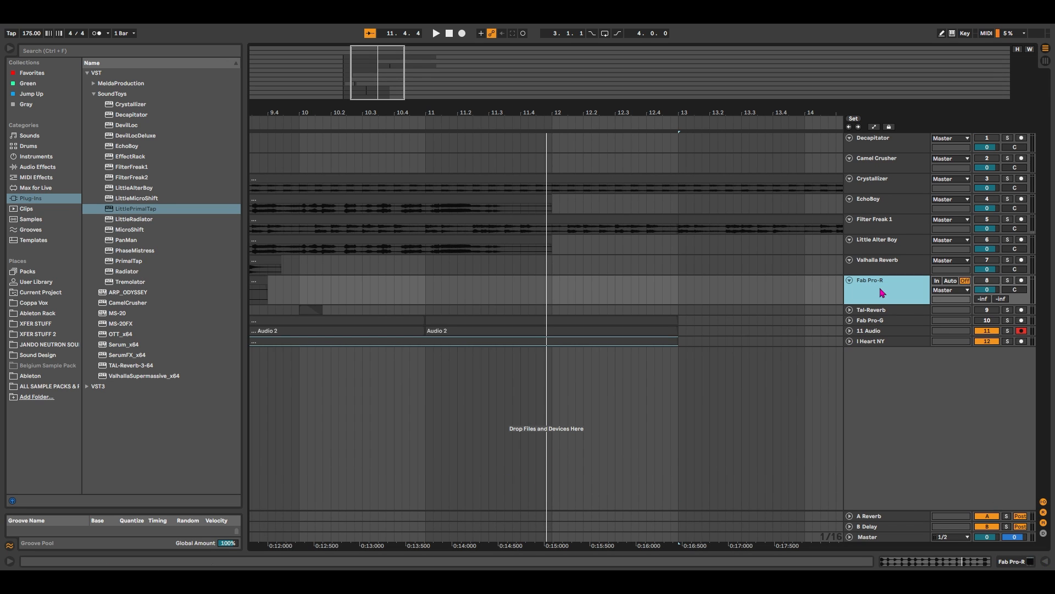
left_click(887, 137, "shift")
left_click(849, 138)
mouse_move(377, 64)
left_mouse_down()
mouse_move(363, 58)
mouse_move(385, 39)
mouse_move(388, 70)
left_mouse_up()
left_click(448, 254)
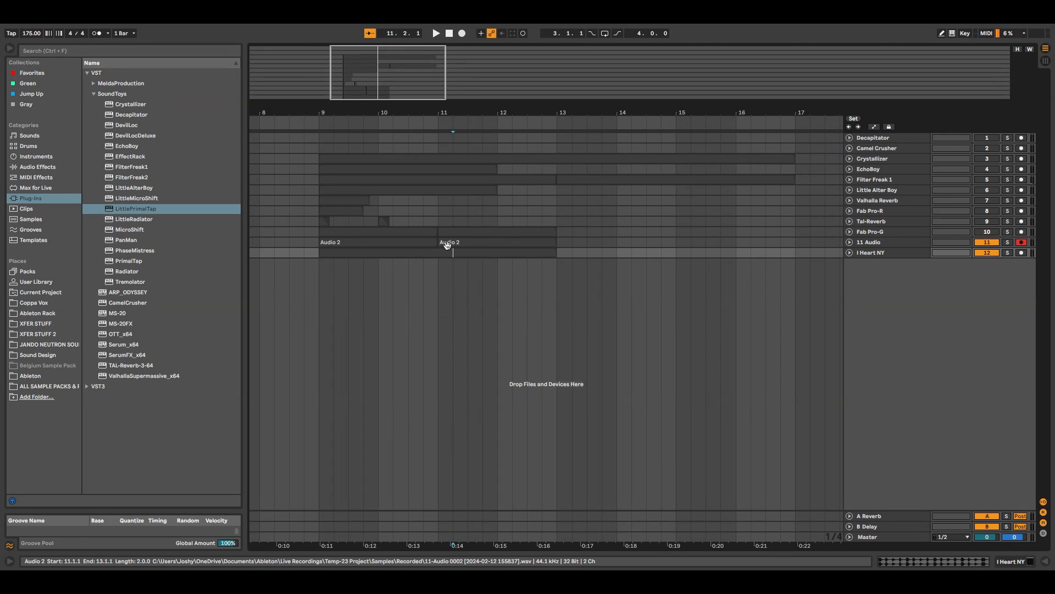